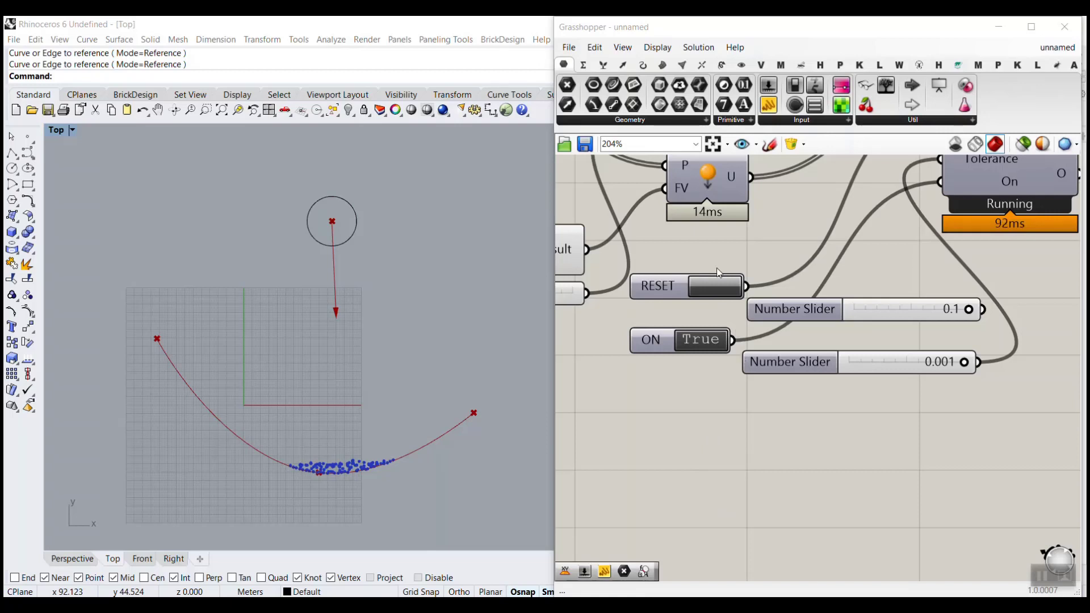
Restart the finished particle simulation and look over its definition, from the Point parameter holding the curve's vertices to the goal components.
left_click(716, 276)
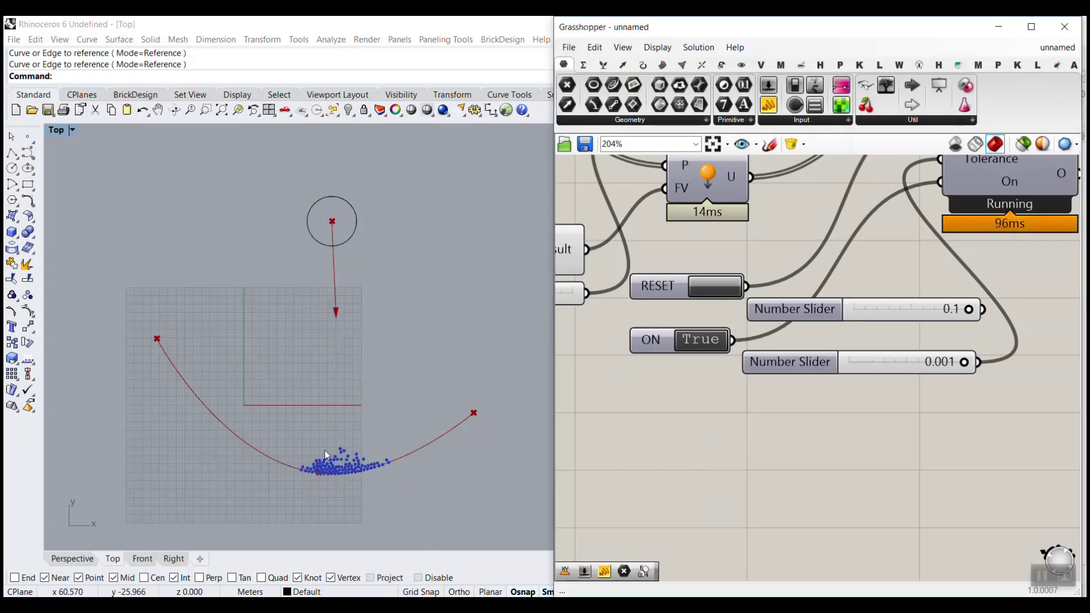
left_click(714, 288)
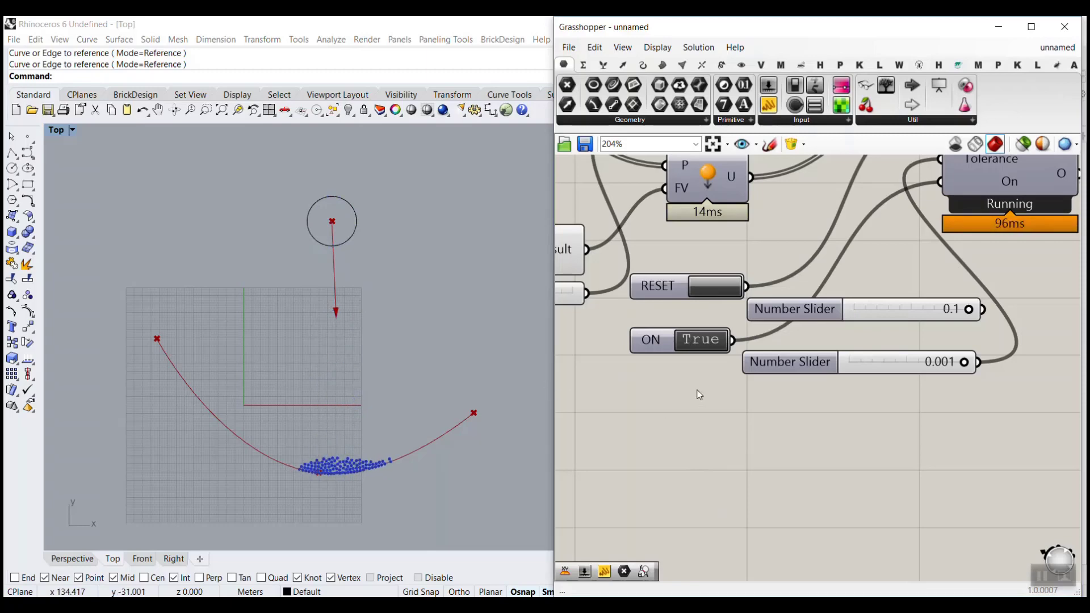
scroll(699, 395, "down", 6)
right_click_drag(735, 434, 764, 434)
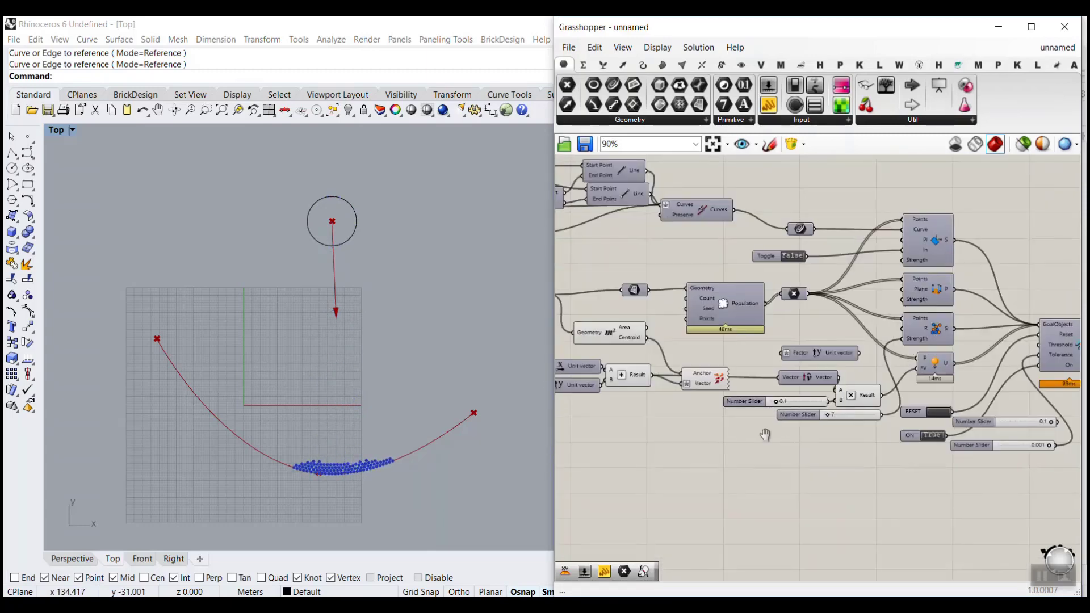
right_click_drag(637, 282, 770, 284)
right_click_drag(592, 286, 713, 298)
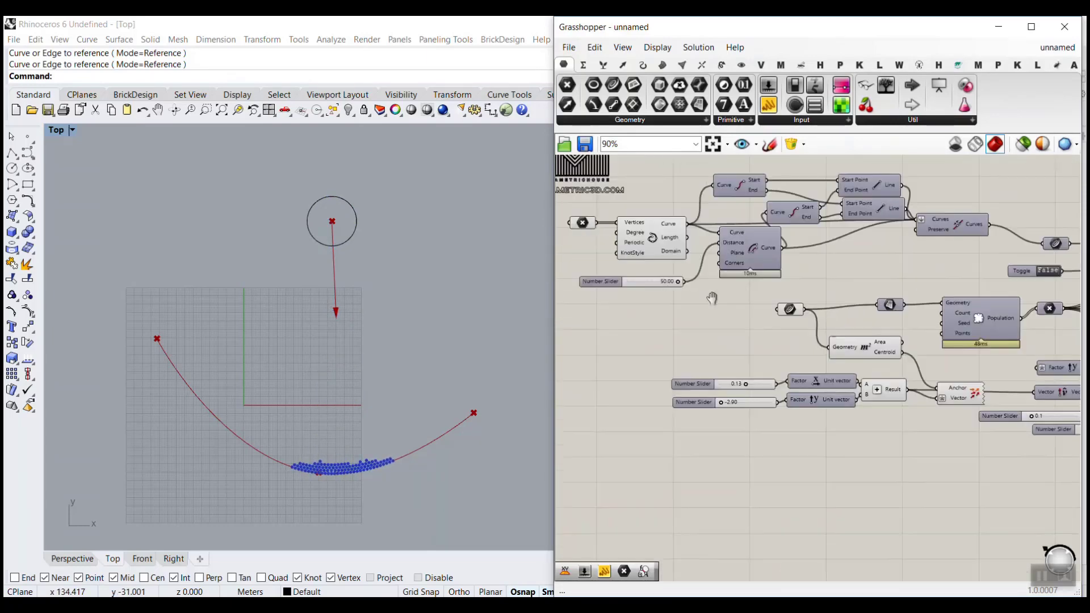
left_click(583, 223)
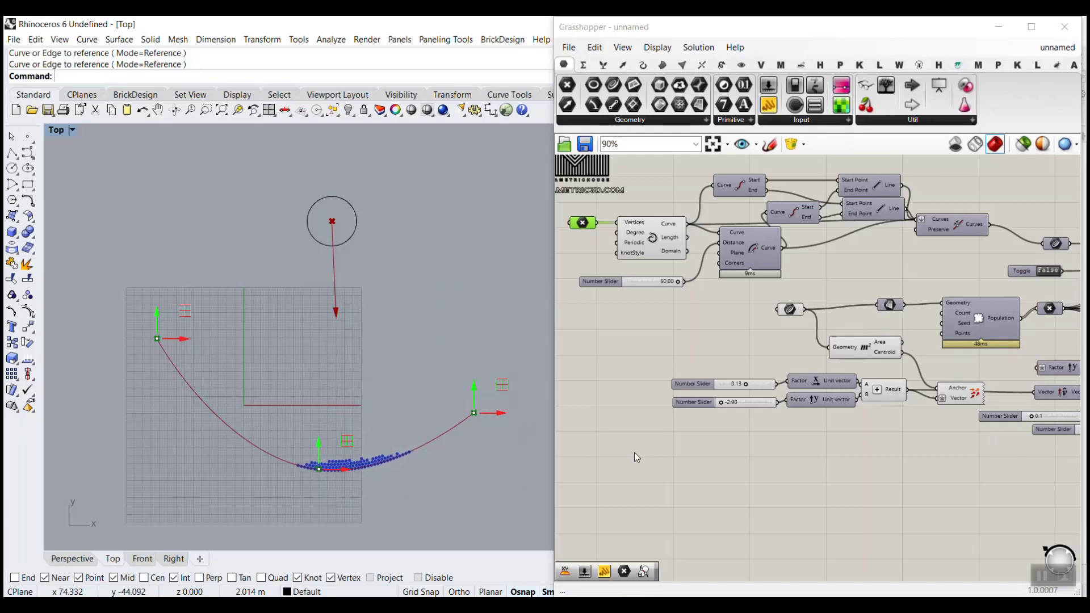
right_click_drag(848, 431, 733, 402)
right_click_drag(901, 424, 851, 430)
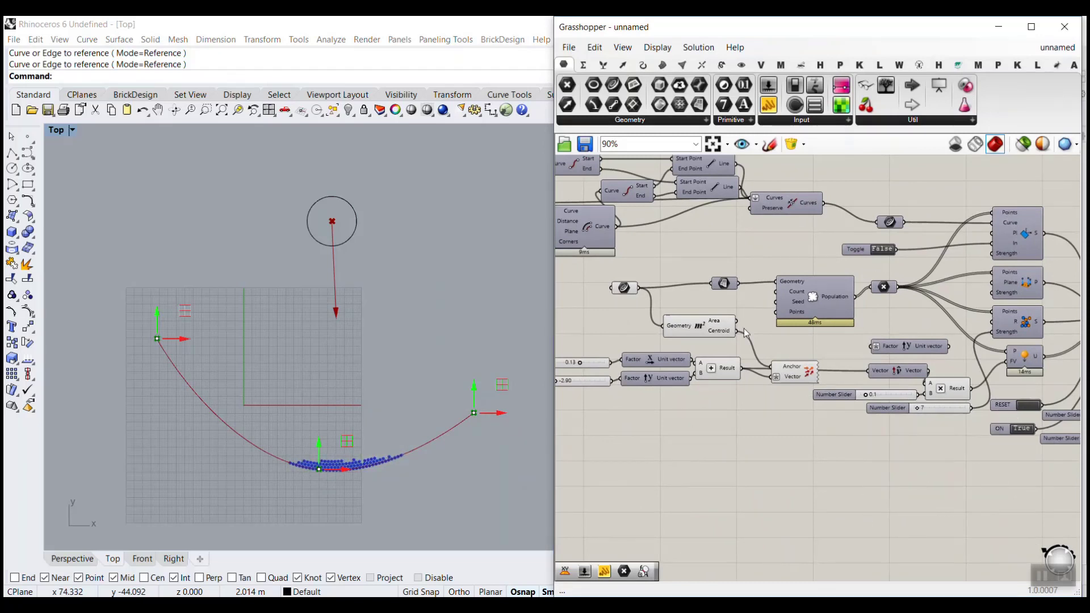
Start a new empty Grasshopper document and delete the leftover circle from the Rhino Top view.
left_click(569, 47)
left_click(577, 64)
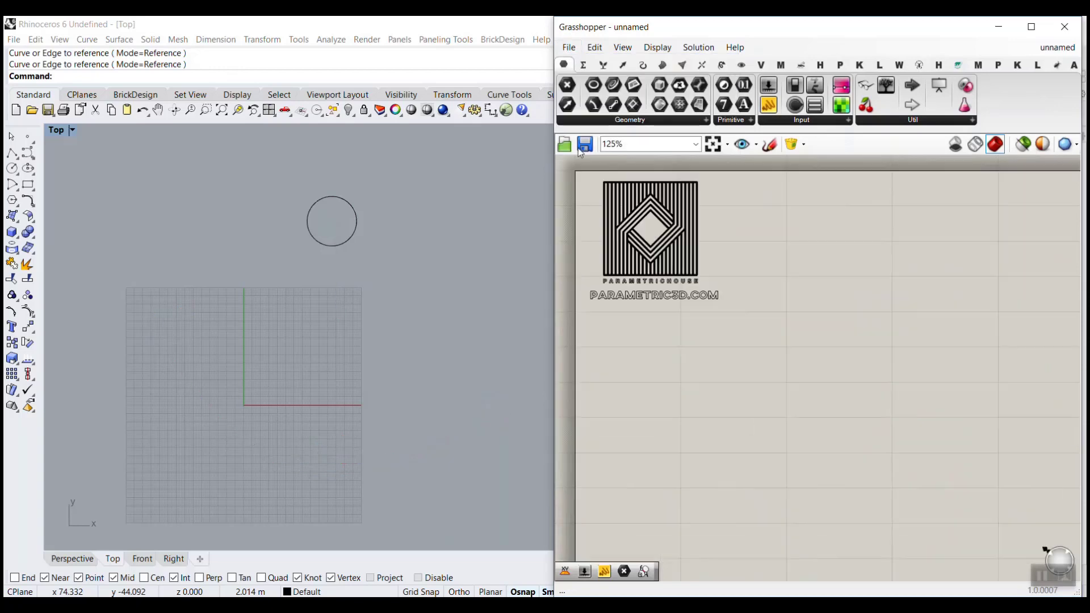
left_click(314, 239)
key("Delete")
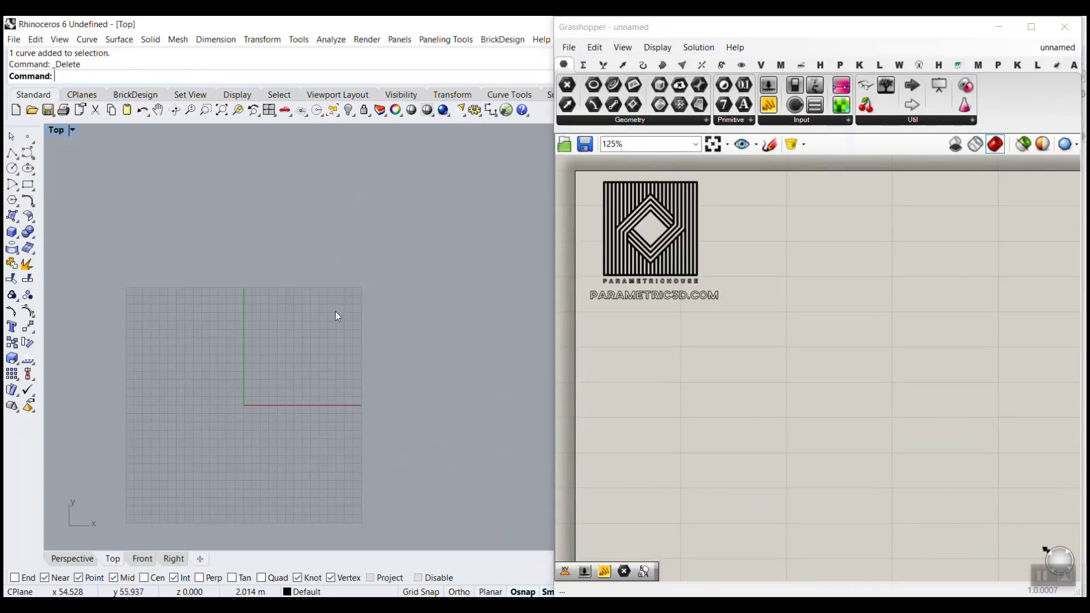
Place a Kangaroo Solver component on the empty canvas.
left_click(1022, 66)
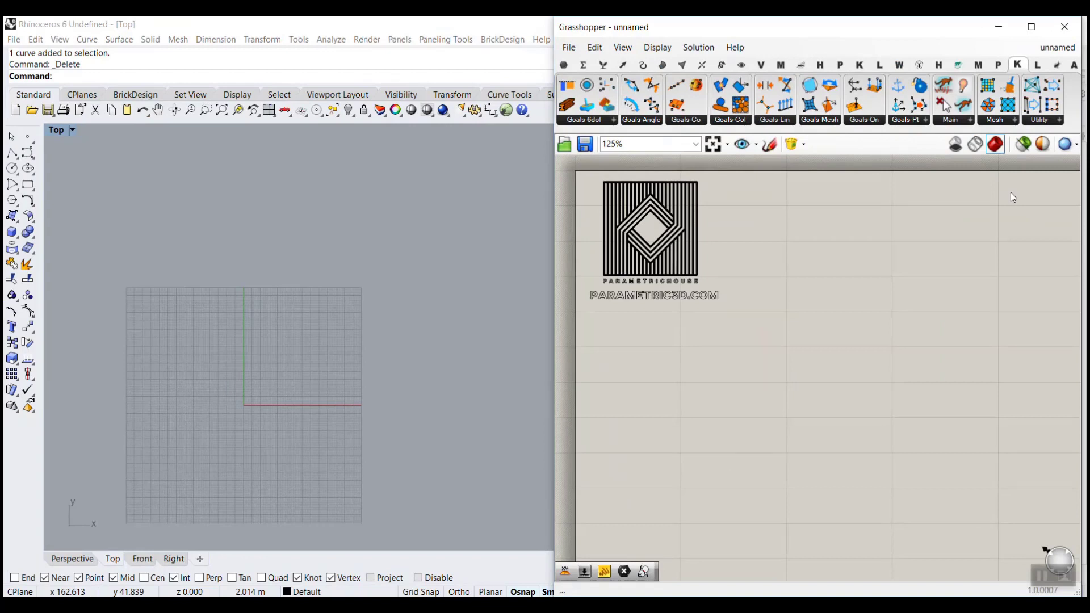
mouse_move(1006, 202)
left_mouse_down()
mouse_move(1056, 69)
mouse_move(1039, 92)
mouse_move(1060, 100)
left_mouse_up()
key("Escape")
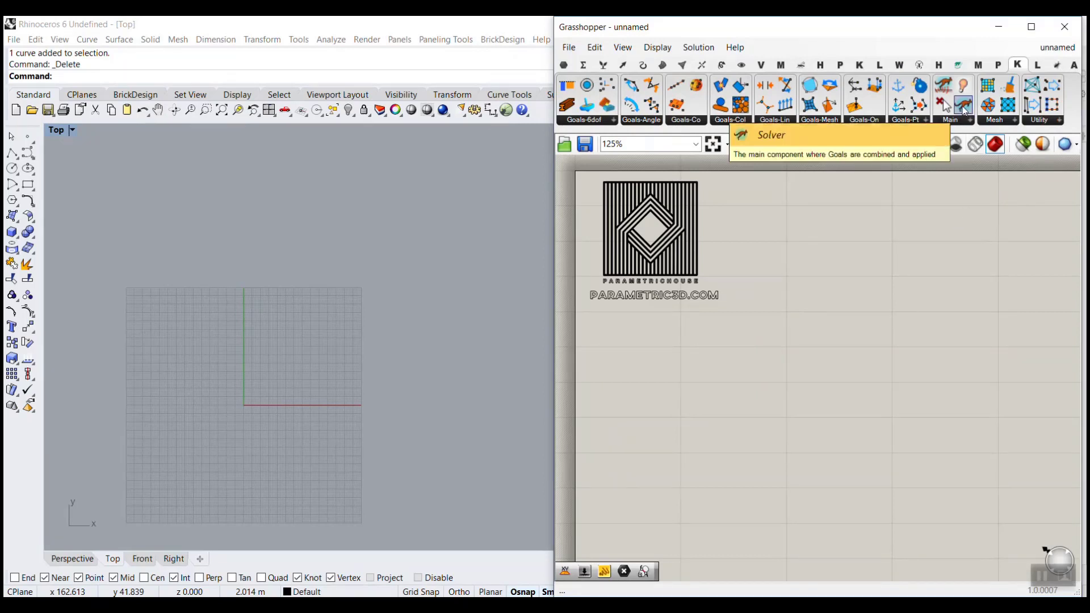
left_click_drag(963, 106, 992, 326)
scroll(817, 340, "up", 2)
scroll(820, 344, "up", 1)
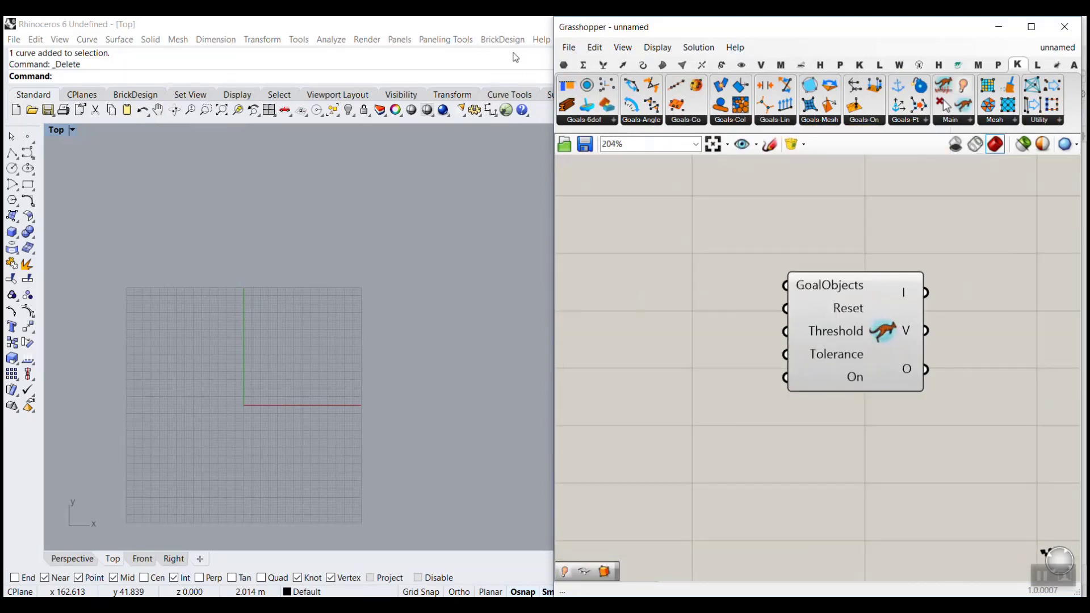
Add the Bifocals component near the canvas logo to label components with their names, and reposition the Solver.
left_click(563, 65)
left_click(869, 87)
scroll(924, 301, "down", 7)
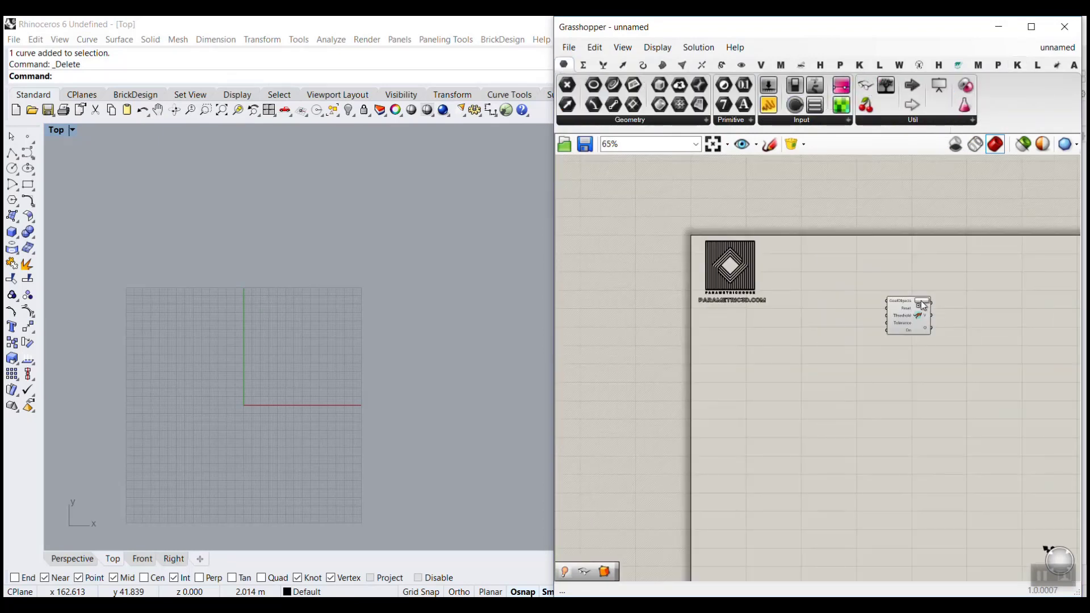
left_click(722, 211)
scroll(910, 329, "up", 9)
left_click_drag(899, 274, 925, 336)
scroll(666, 308, "down", 3)
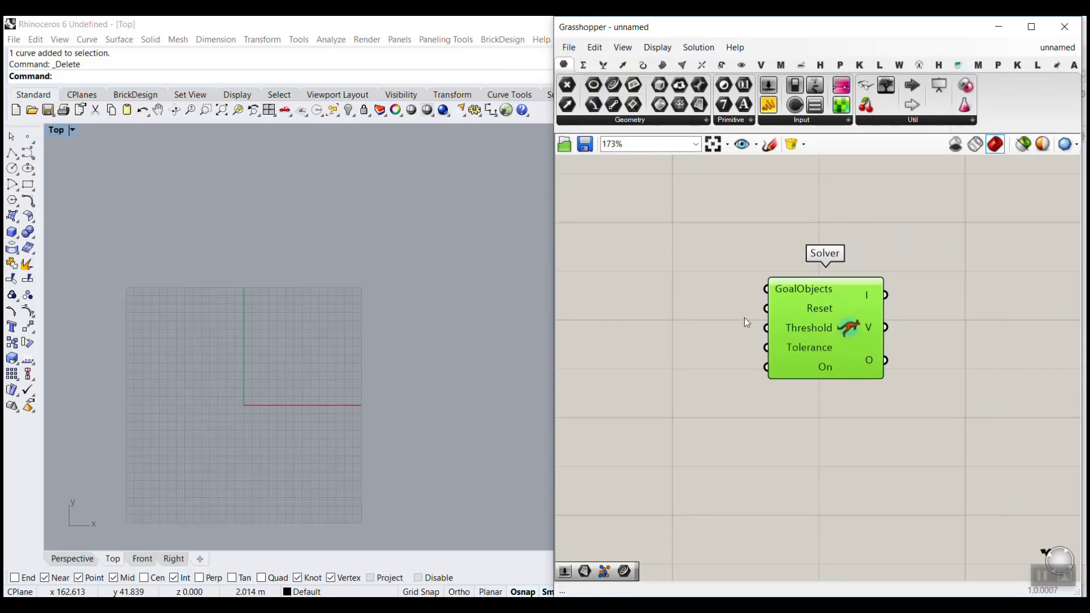
Draw a circle above the grid in the Rhino Top view.
left_click(727, 283)
scroll(335, 327, "down", 3)
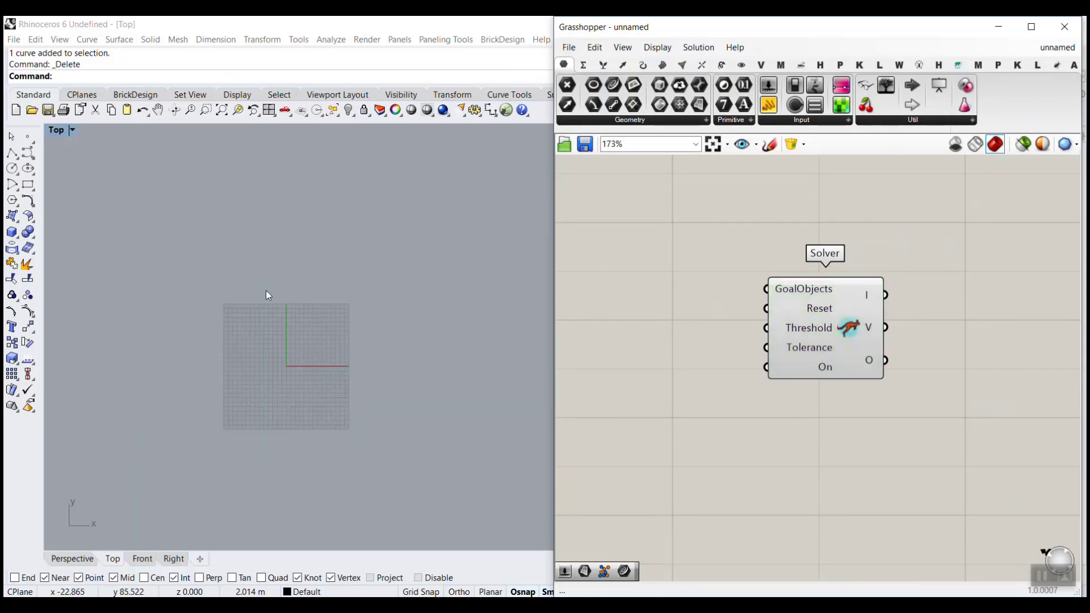
left_click(11, 168)
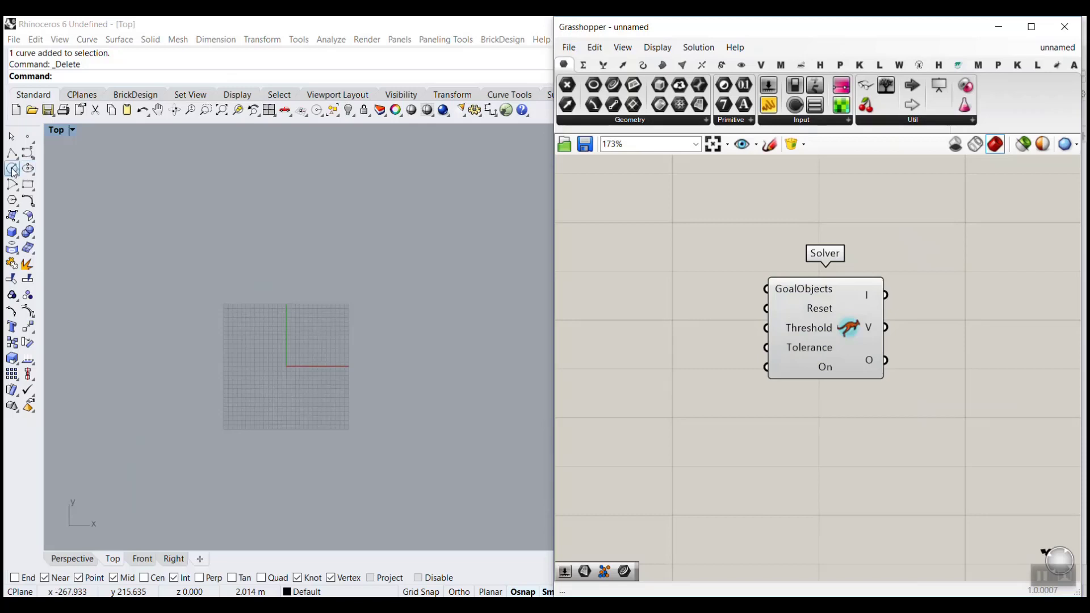
left_click(313, 228)
left_click(287, 238)
scroll(329, 243, "up", 3)
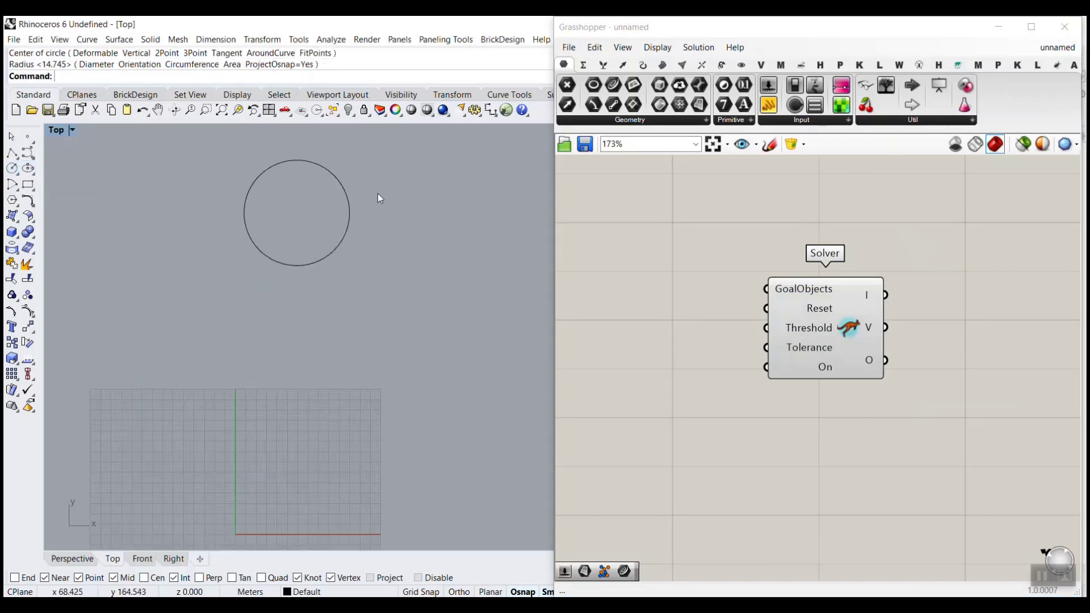
Place a Curve parameter to the left of the Solver and reference the drawn circle in it.
left_click(616, 83)
scroll(788, 314, "down", 2)
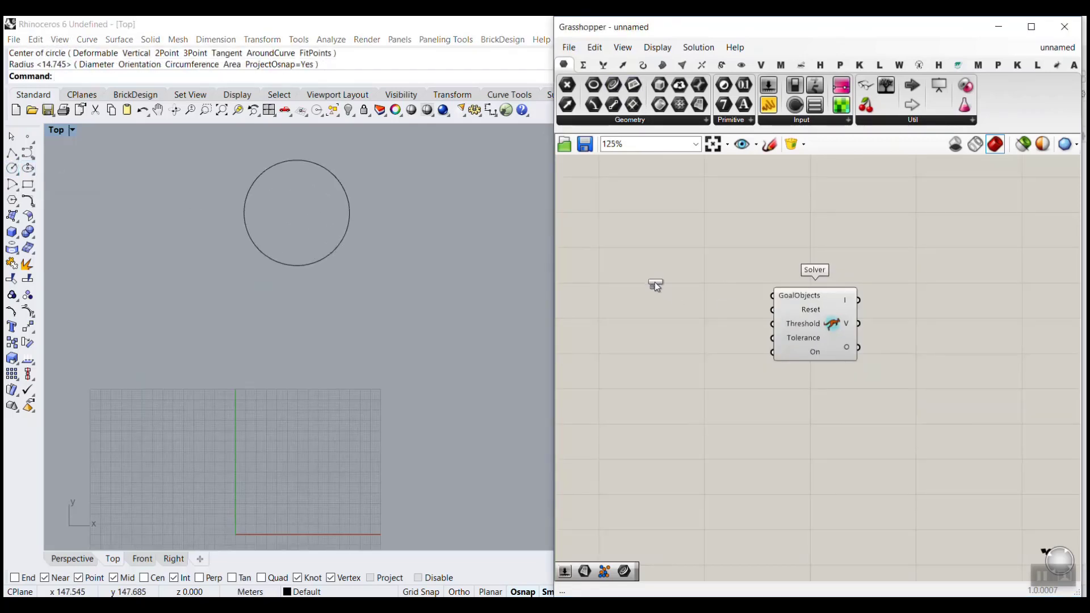
left_click(616, 286)
right_click(616, 285)
left_click(665, 467)
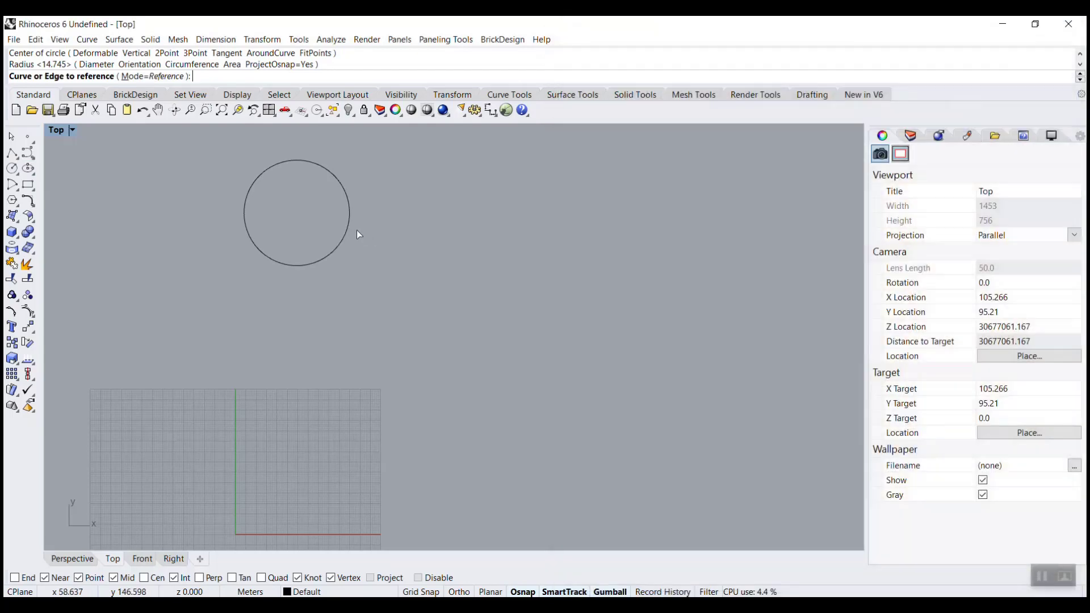
left_click(347, 214)
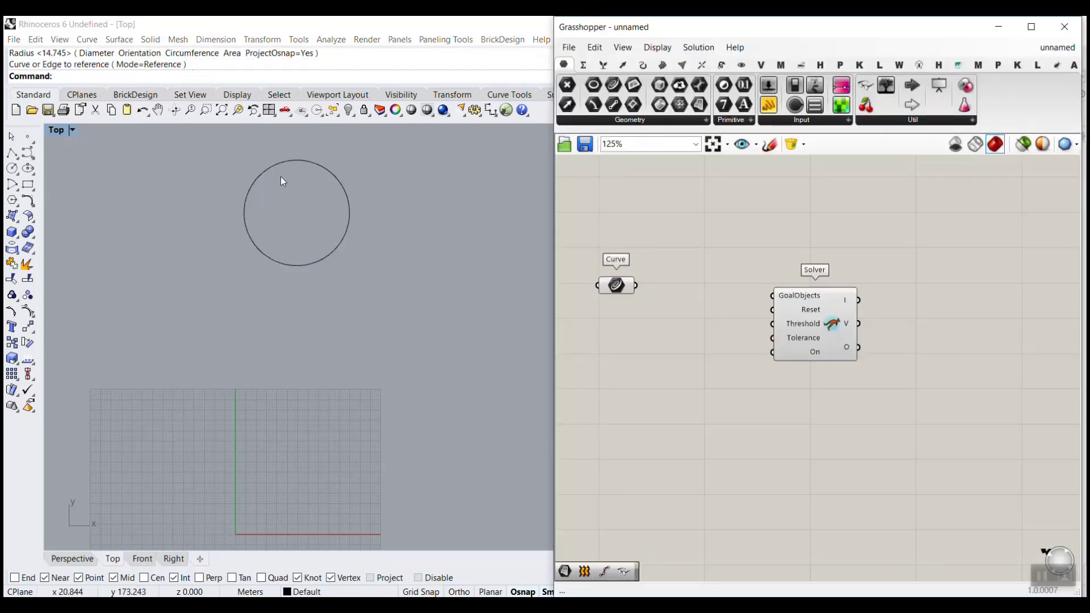
Move the Solver aside, add a Surface parameter and connect the Curve parameter to it.
left_click_drag(839, 331, 897, 337)
left_click(670, 254)
scroll(669, 254, "up", 3)
right_click_drag(618, 287, 699, 311)
left_click(700, 105)
left_click(787, 337)
left_click_drag(697, 331, 759, 334)
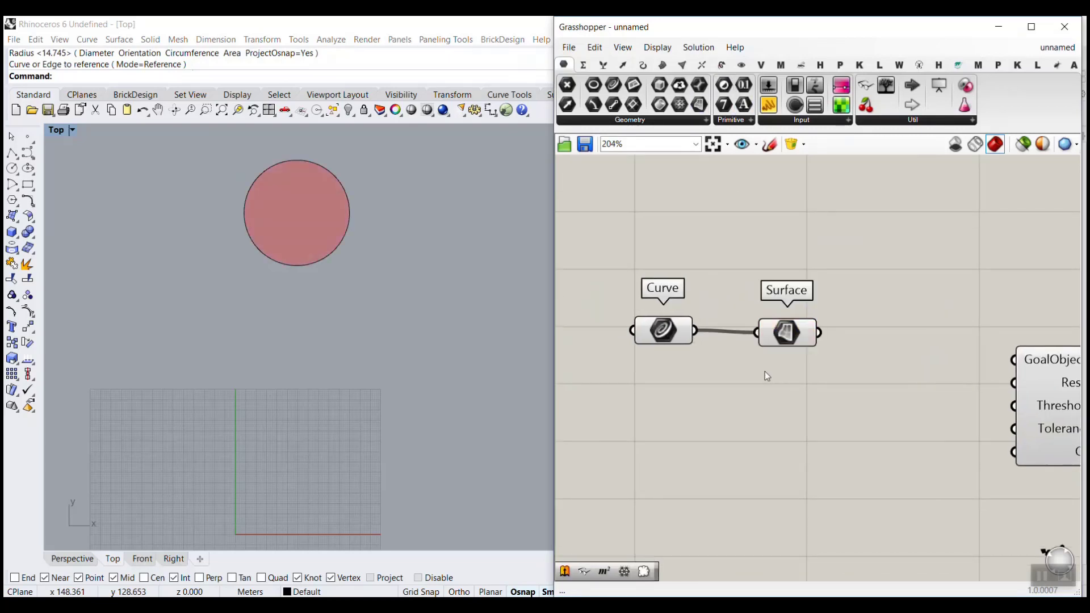
Add a Populate Geometry component between the Surface parameter and the Solver, and feed the surface into its Geometry input.
right_click_drag(765, 371, 833, 360)
left_click_drag(878, 375, 639, 364)
left_click(715, 257)
right_click_drag(827, 341, 726, 293)
double_click(798, 331)
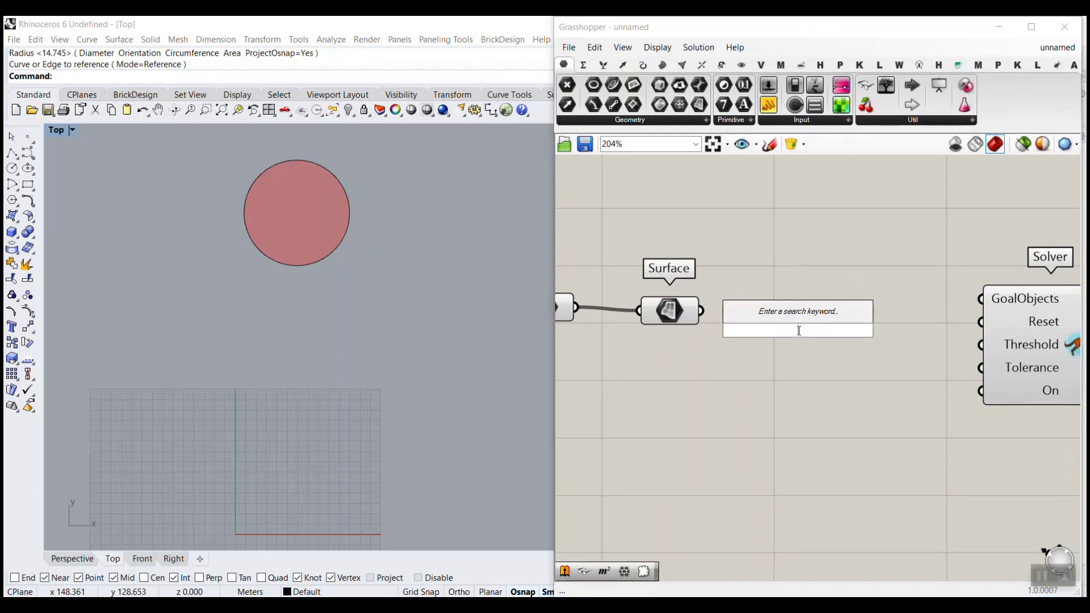
type("pop")
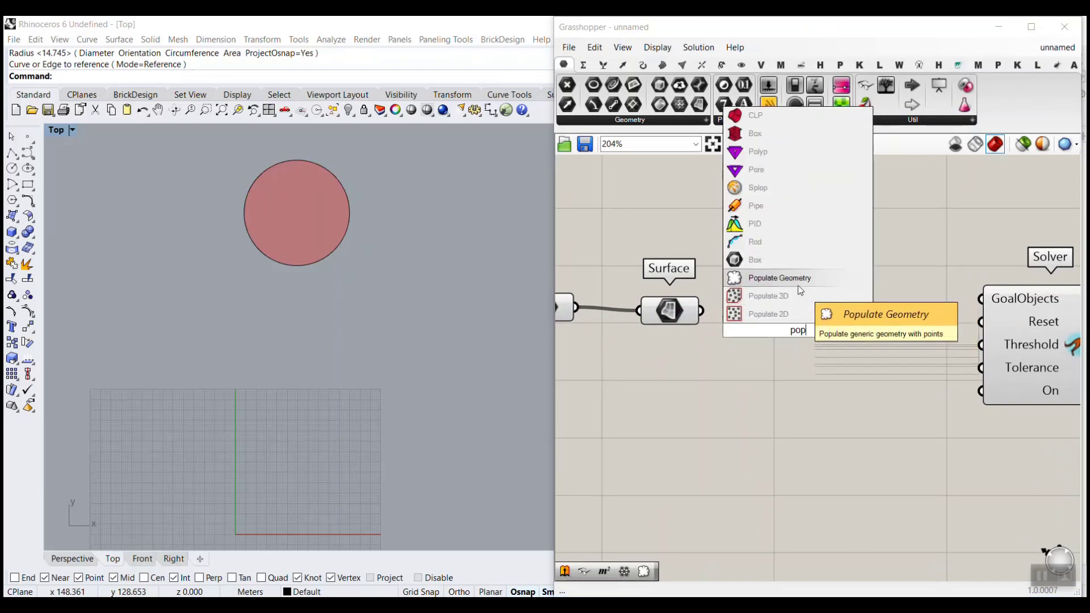
left_click(798, 286)
left_click_drag(795, 287, 828, 301)
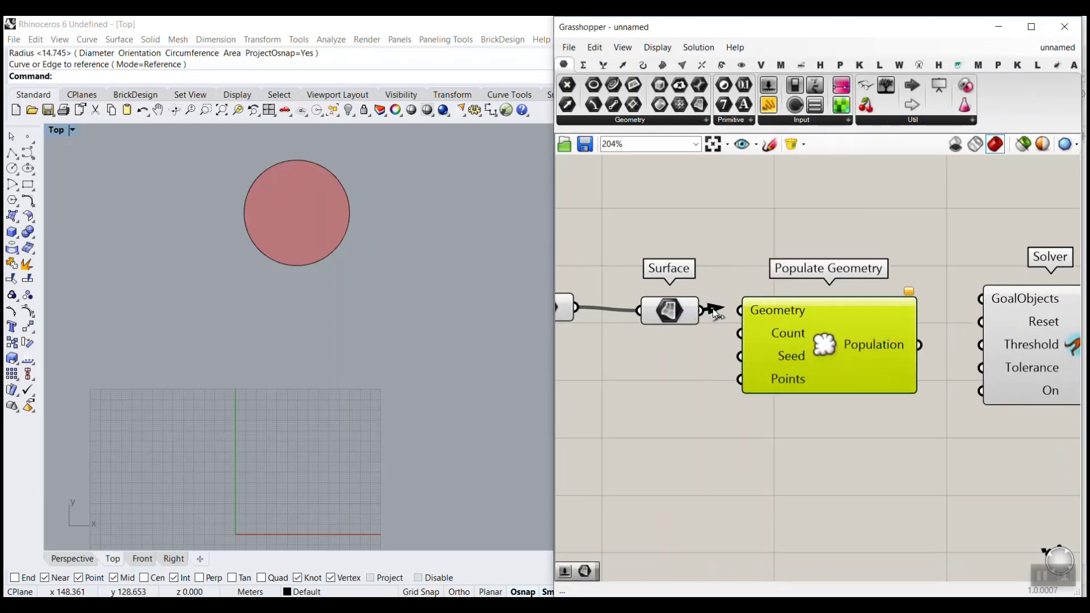
left_click_drag(716, 312, 740, 310)
left_click(559, 362)
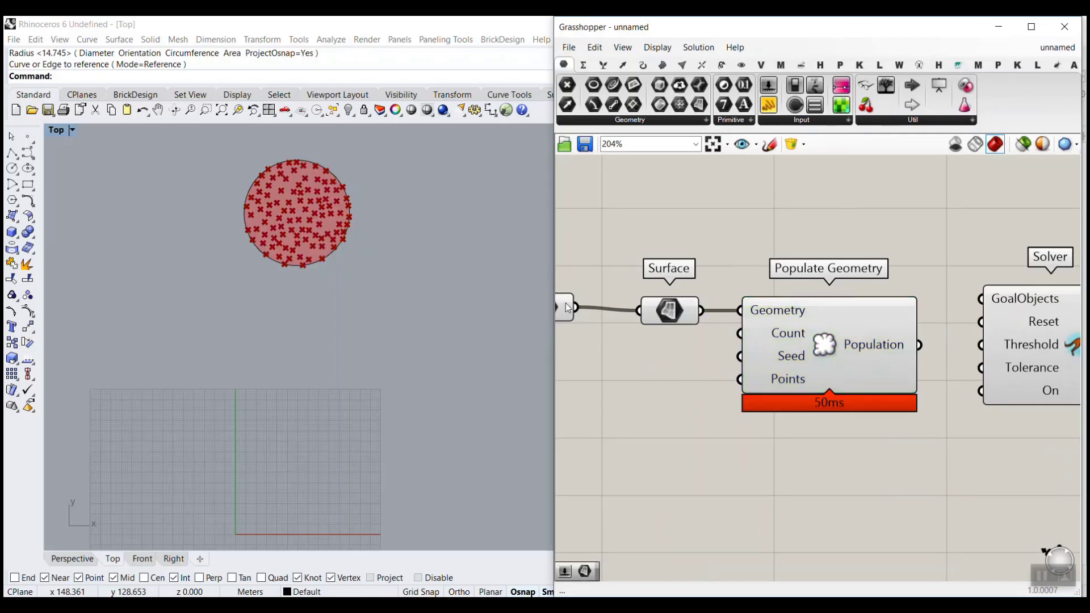
left_click_drag(576, 307, 740, 309)
Create a number slider with the value 120 and connect it to Populate Geometry's Count input.
double_click(613, 369)
type("1")
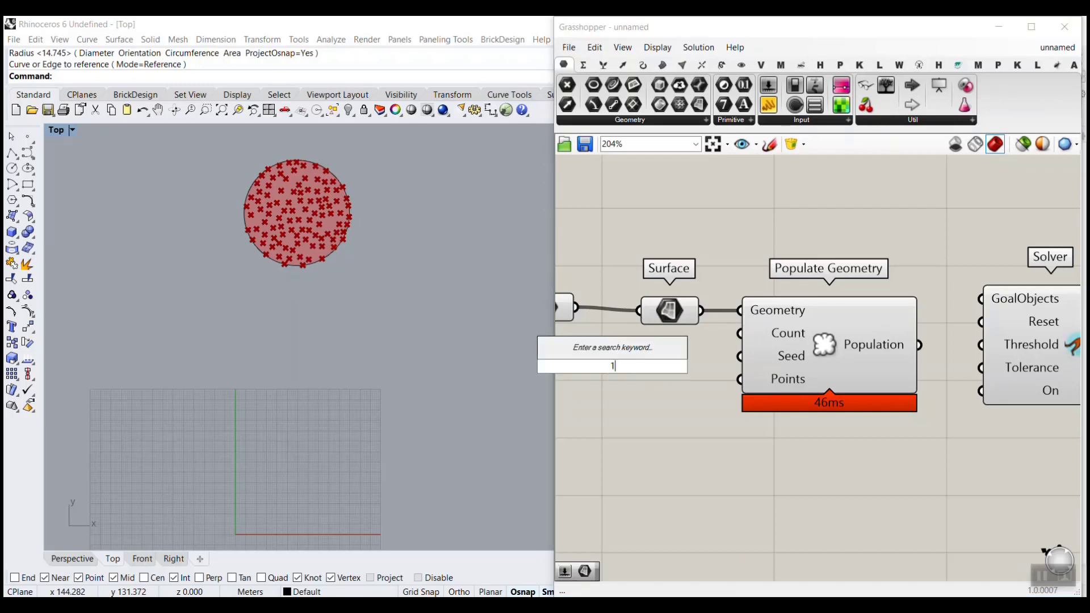
type("20")
key("Return")
left_click(678, 360)
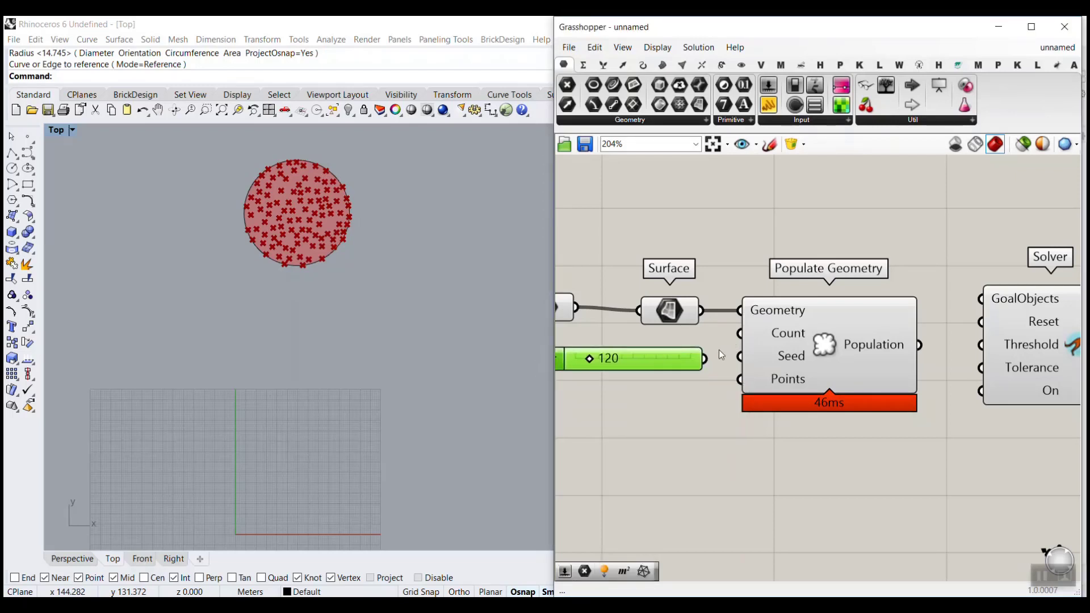
left_click_drag(730, 340, 740, 333)
Scale the reference circle up slightly about its centre and set the point count slider to 130.
left_click(245, 218)
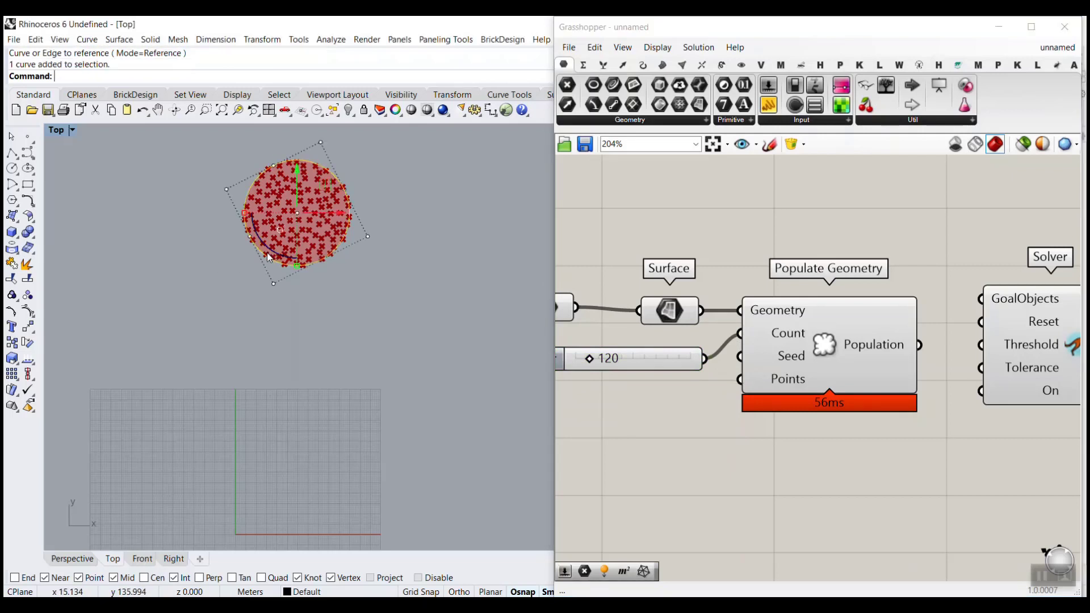
left_click_drag(245, 218, 230, 215)
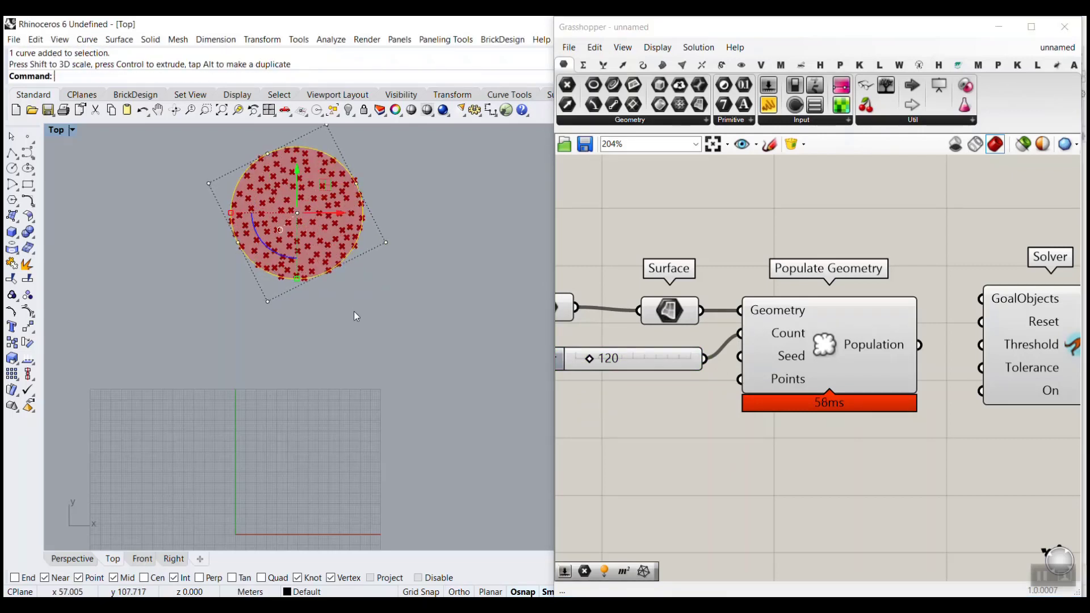
left_click_drag(594, 359, 592, 358)
Create a number slider, connect it to Populate Geometry's Seed input and set it to 42.
double_click(605, 392)
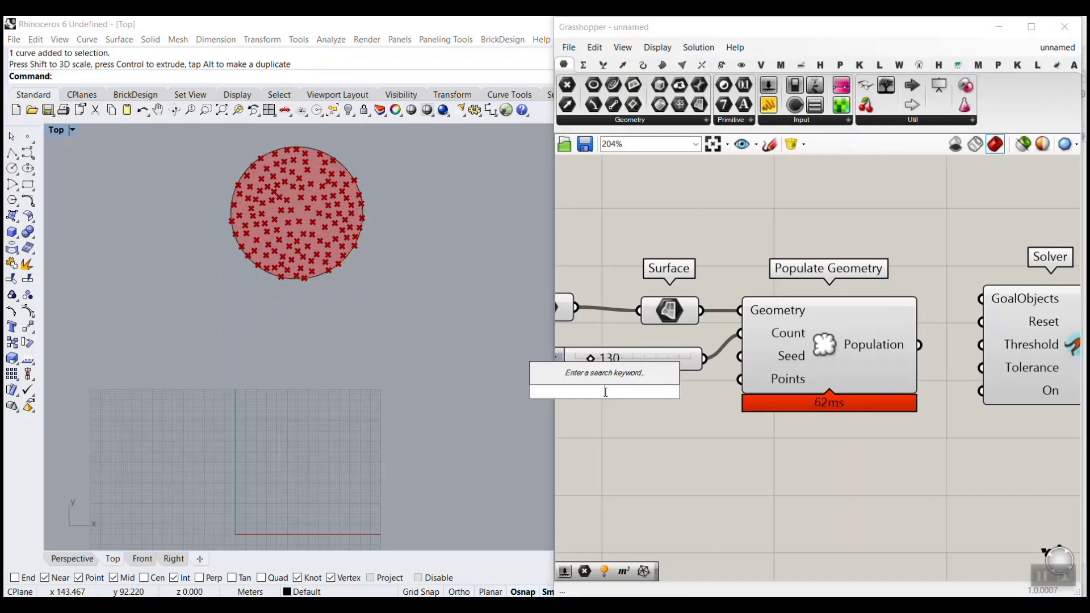
type("25")
key("Return")
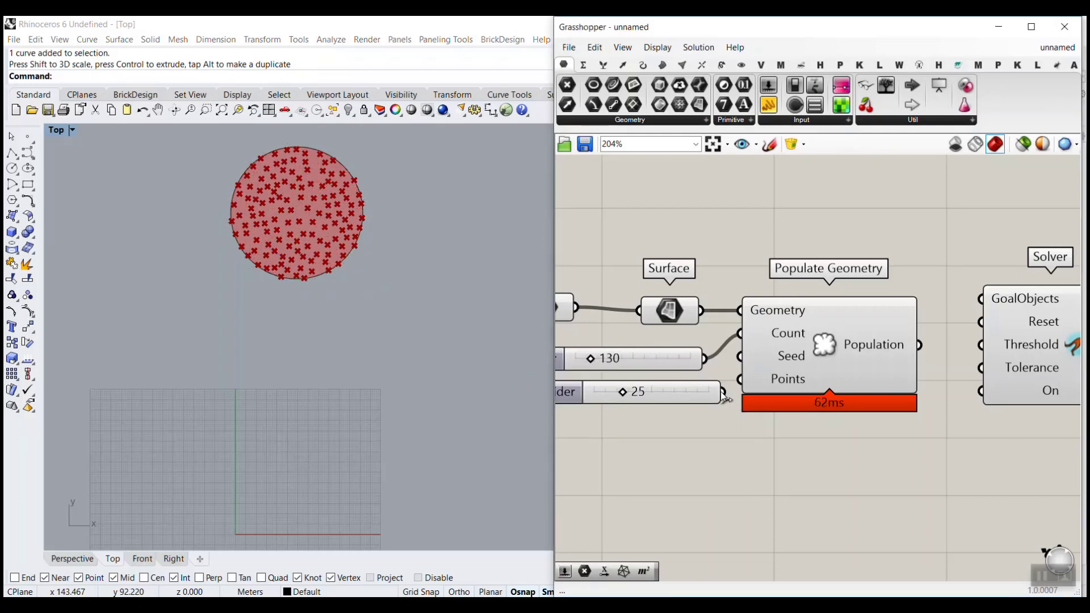
left_click_drag(722, 392, 739, 356)
mouse_move(622, 392)
left_mouse_down()
mouse_move(653, 391)
mouse_move(636, 387)
left_mouse_up()
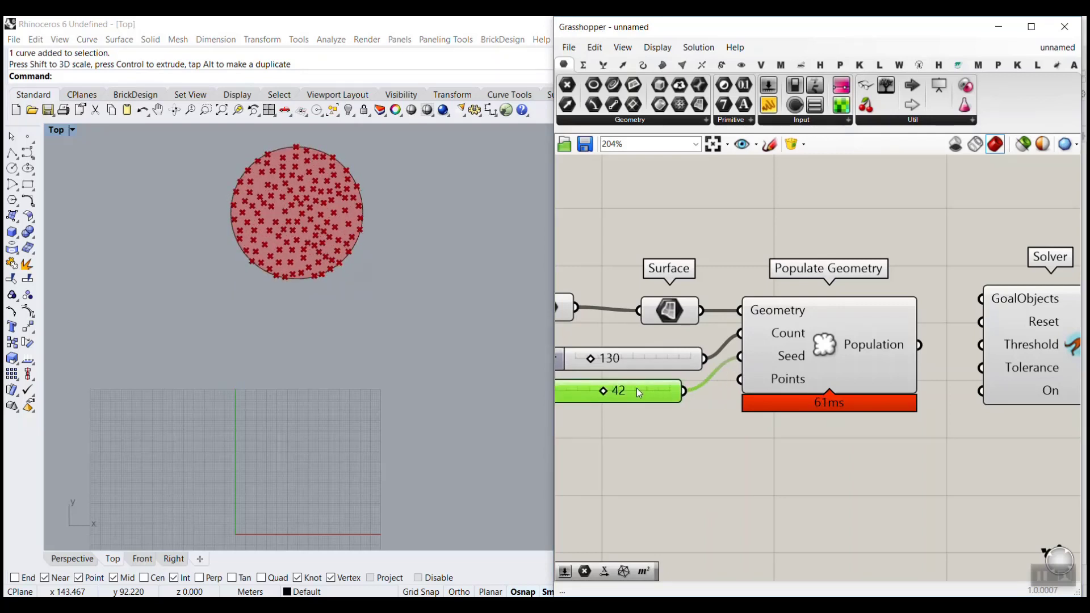
Add a Point parameter fed by Populate Geometry's Population output and move the Solver farther away from it.
scroll(652, 383, "down", 3)
left_click_drag(811, 335, 902, 340)
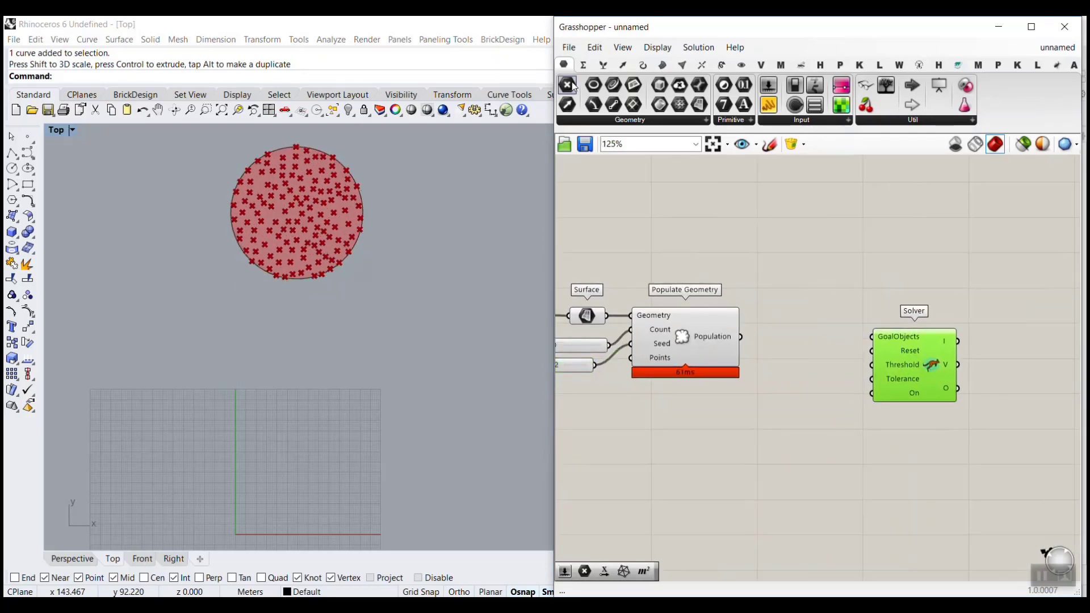
left_click_drag(567, 85, 810, 339)
scroll(755, 341, "up", 2)
left_click(791, 325)
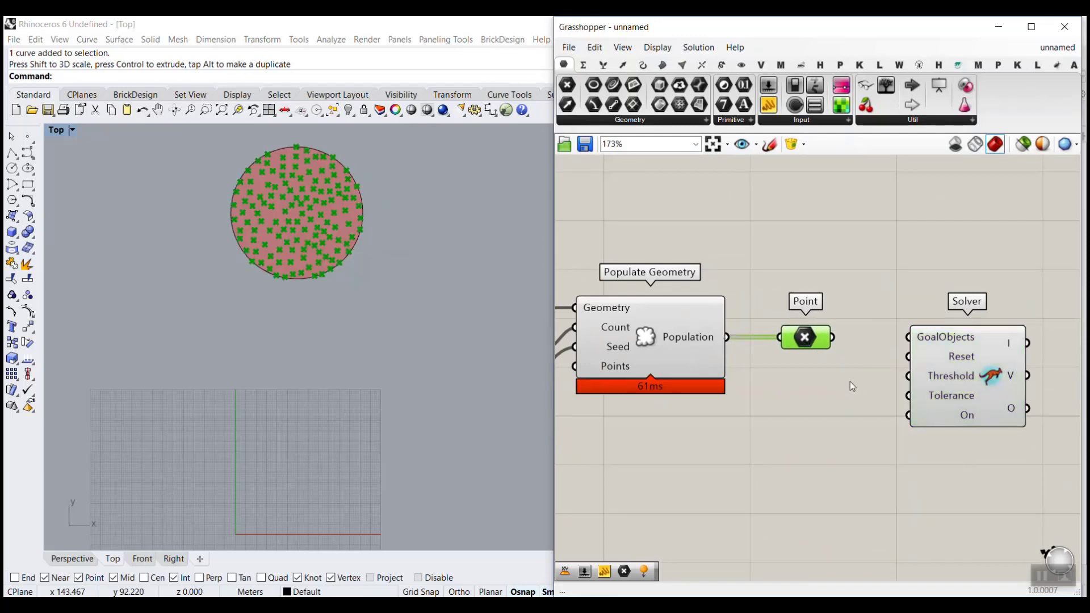
right_click_drag(850, 386, 767, 403)
left_click_drag(834, 350, 900, 325)
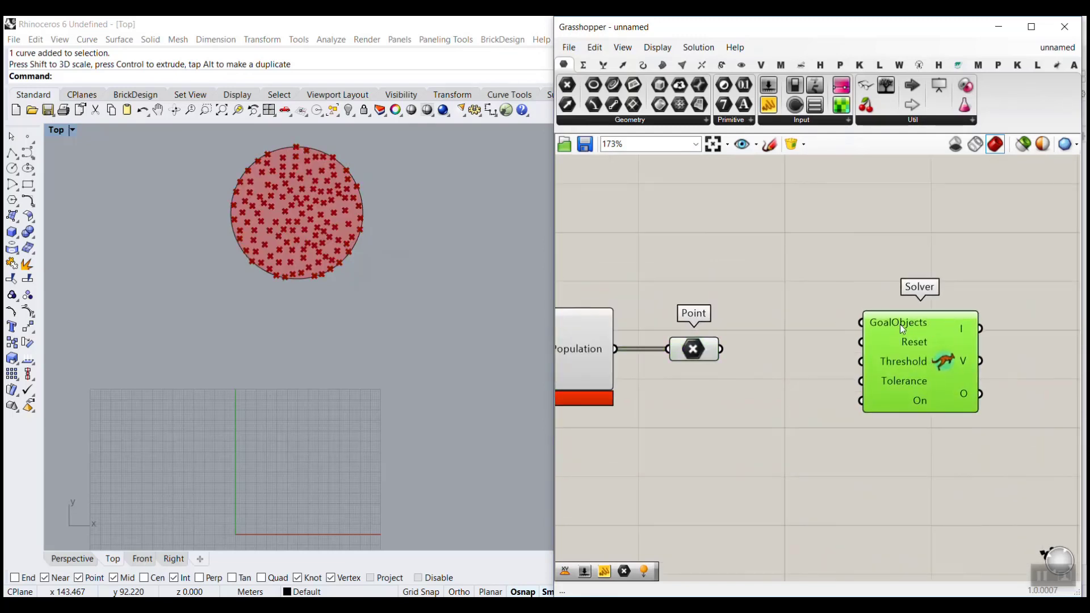
left_click(924, 237)
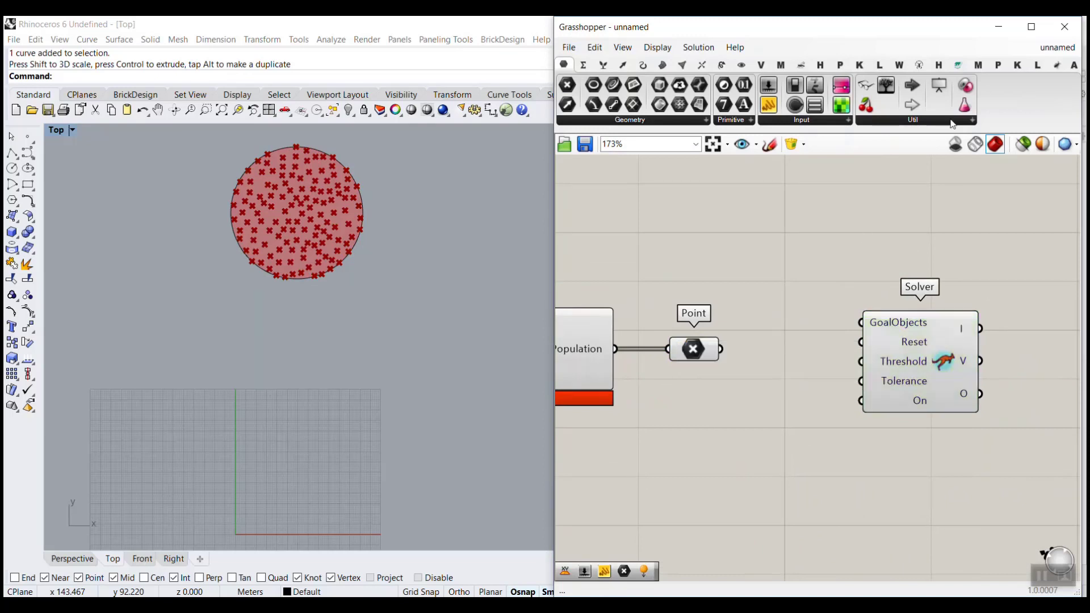
Add a Kangaroo Load goal after the Point parameter and move the Solver farther away to make room.
left_click(1018, 64)
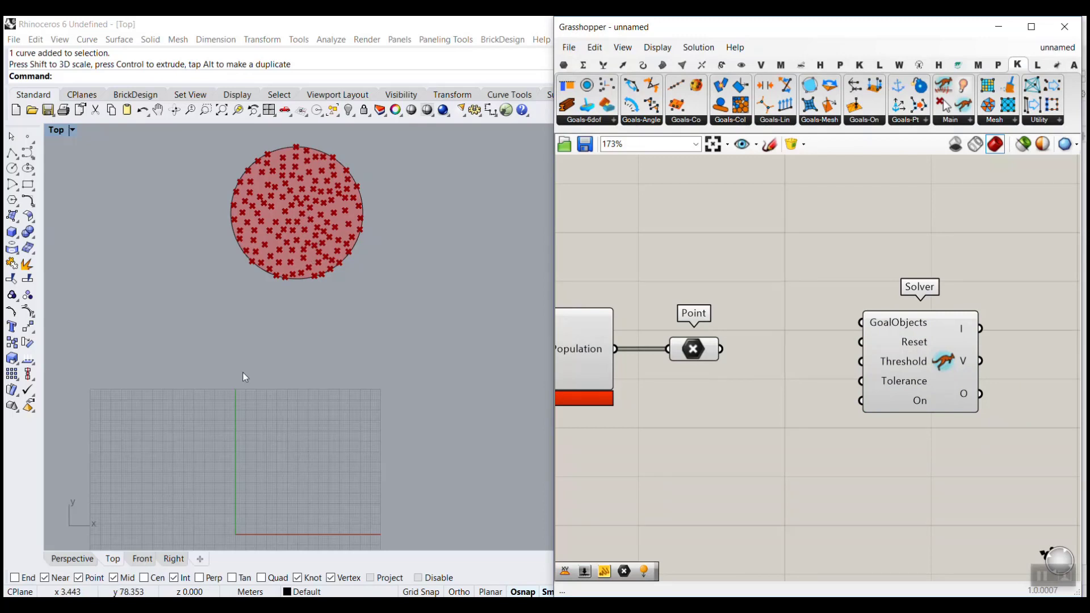
left_click(89, 561)
scroll(204, 425, "down", 3)
right_click_drag(244, 340, 313, 354)
left_click(112, 558)
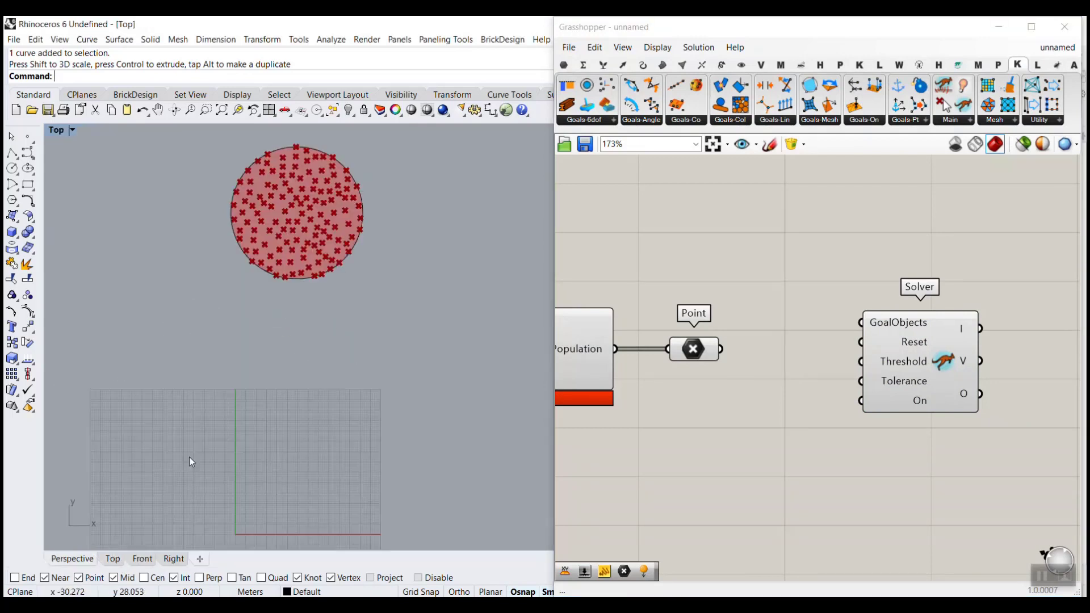
left_click(912, 121)
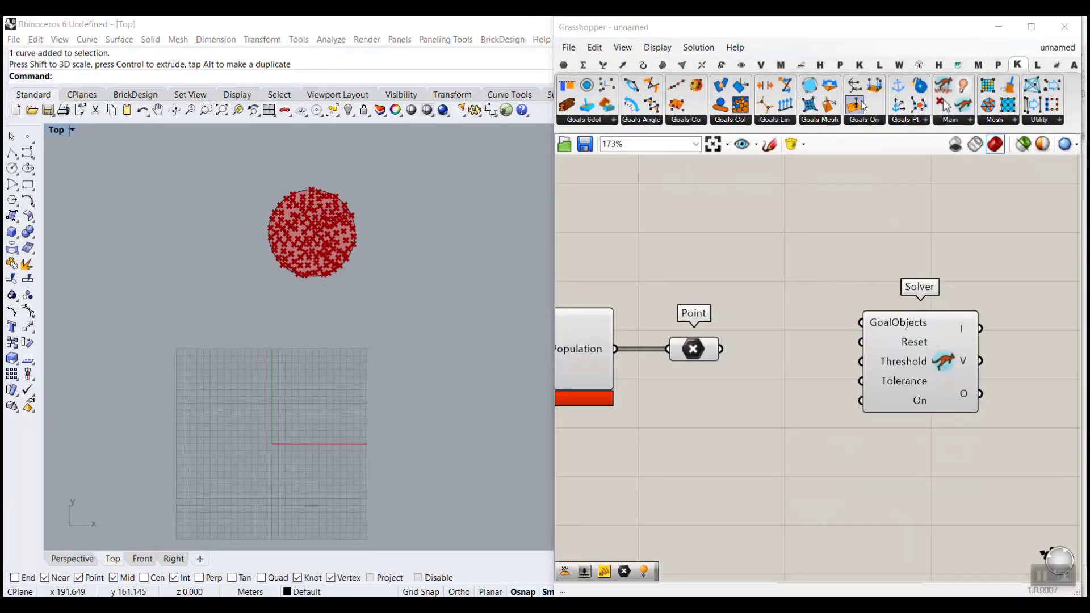
left_click(923, 121)
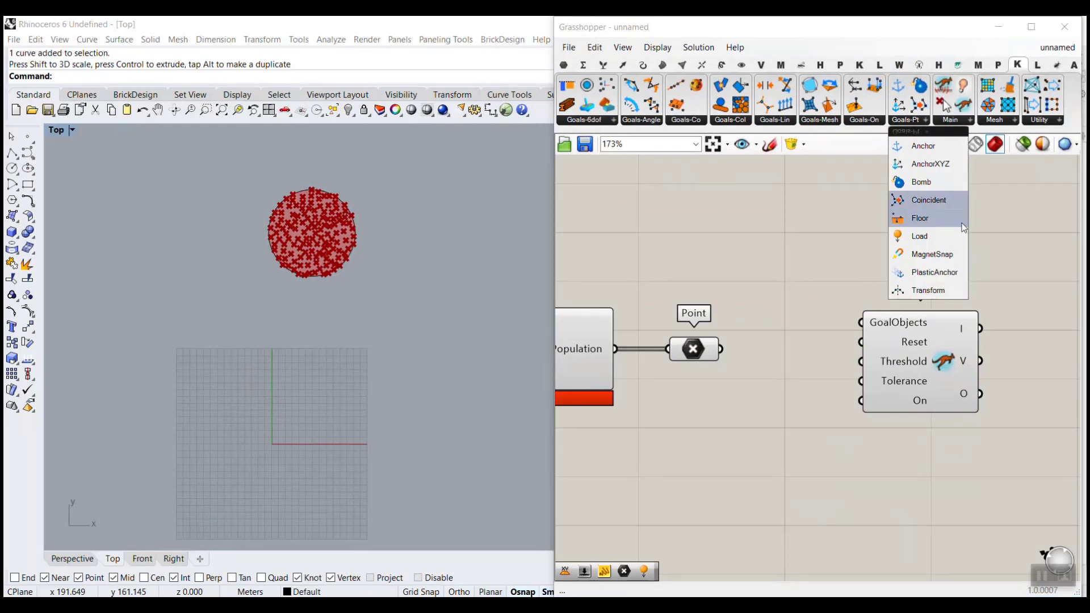
left_click(937, 241)
left_click(794, 401)
right_click_drag(855, 400, 784, 345)
left_click_drag(832, 271, 1044, 301)
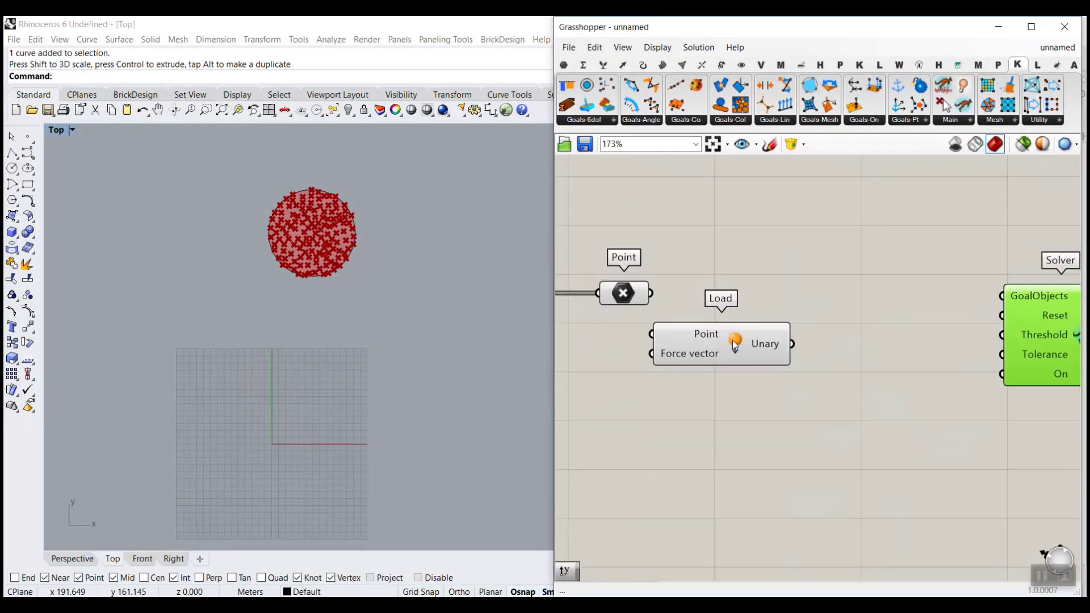
Place the Load component between the Point parameter and the Solver and connect the Point parameter to its Point input.
left_click_drag(727, 343, 821, 315)
left_click_drag(650, 293, 767, 304)
left_click(720, 390)
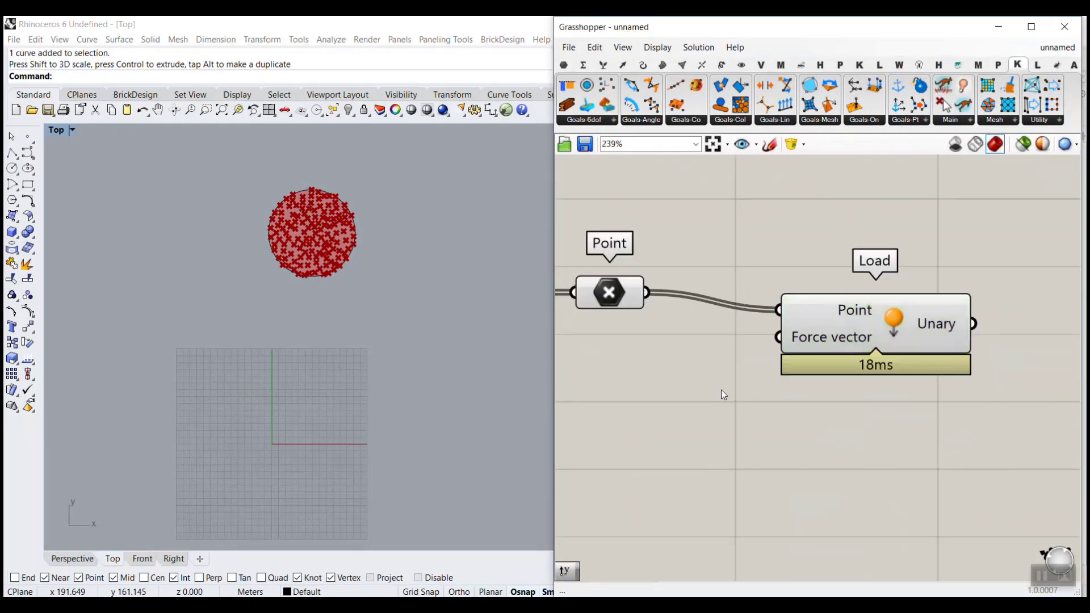
Add a Unit Y vector component and connect its output to the Load goal's Force vector input.
scroll(660, 294, "up", 2)
double_click(676, 401)
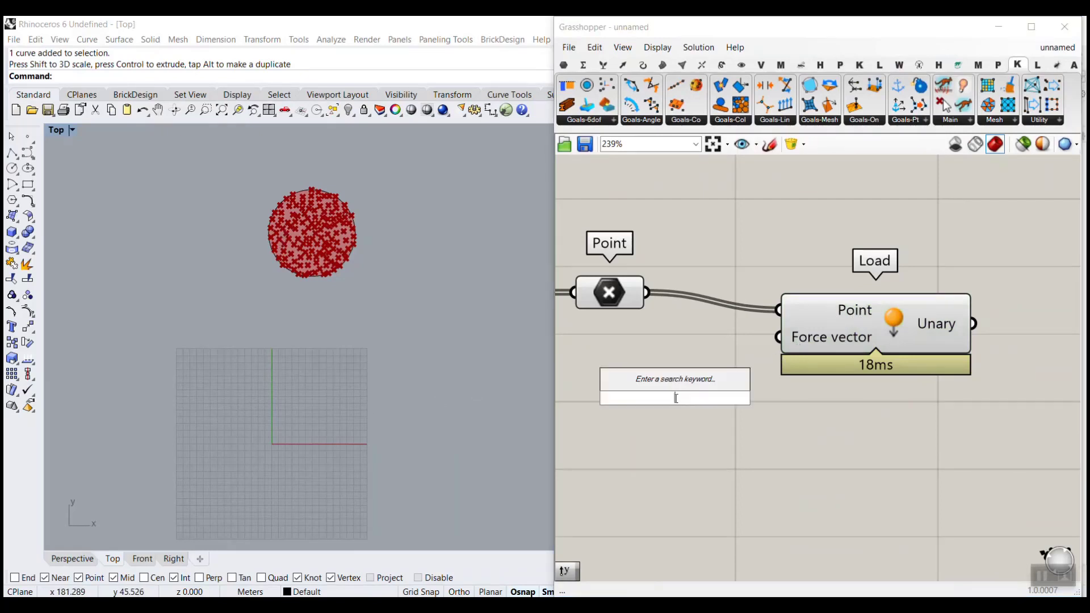
type("unit y")
key("Return")
right_click_drag(696, 425, 776, 376)
mouse_move(777, 372)
left_mouse_down()
mouse_move(719, 397)
mouse_move(859, 287)
left_mouse_up()
right_click_drag(742, 364, 792, 328)
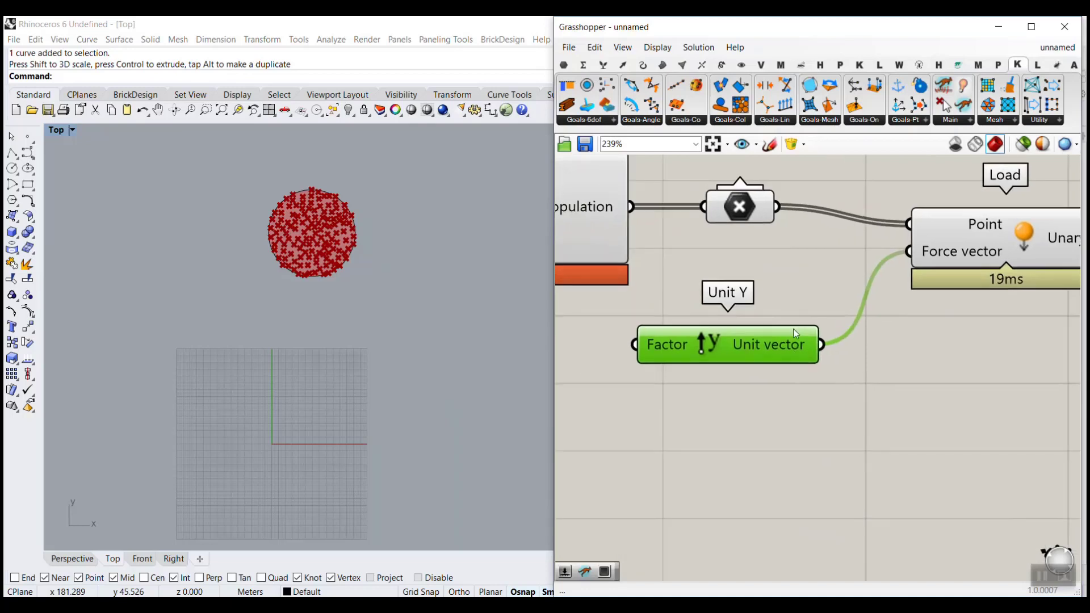
Set the expression -x on the Unit Y component's Factor input.
right_click(678, 339)
mouse_move(735, 455)
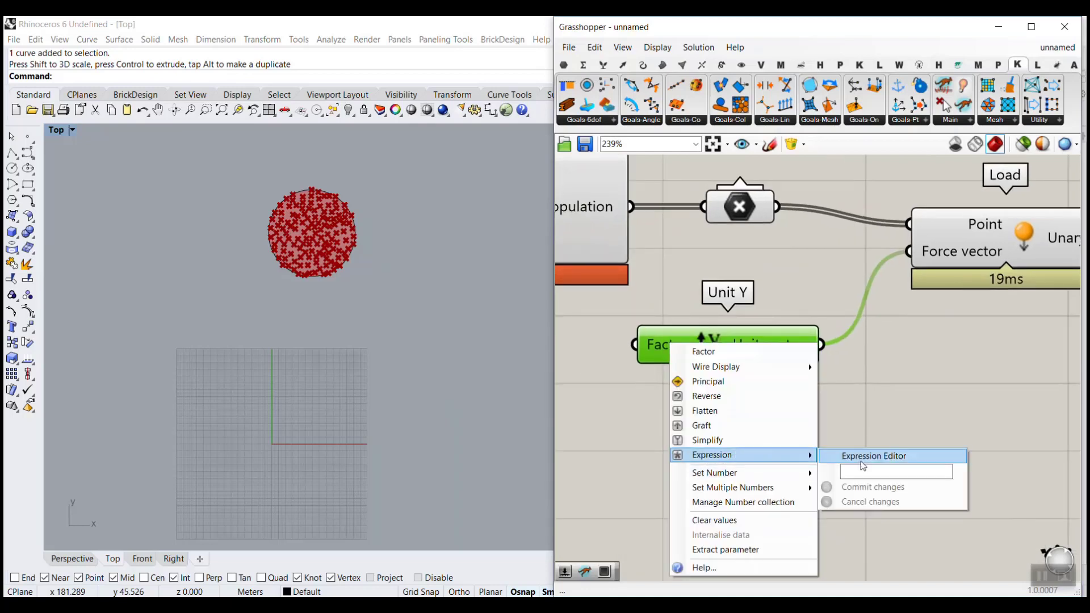
left_click(866, 470)
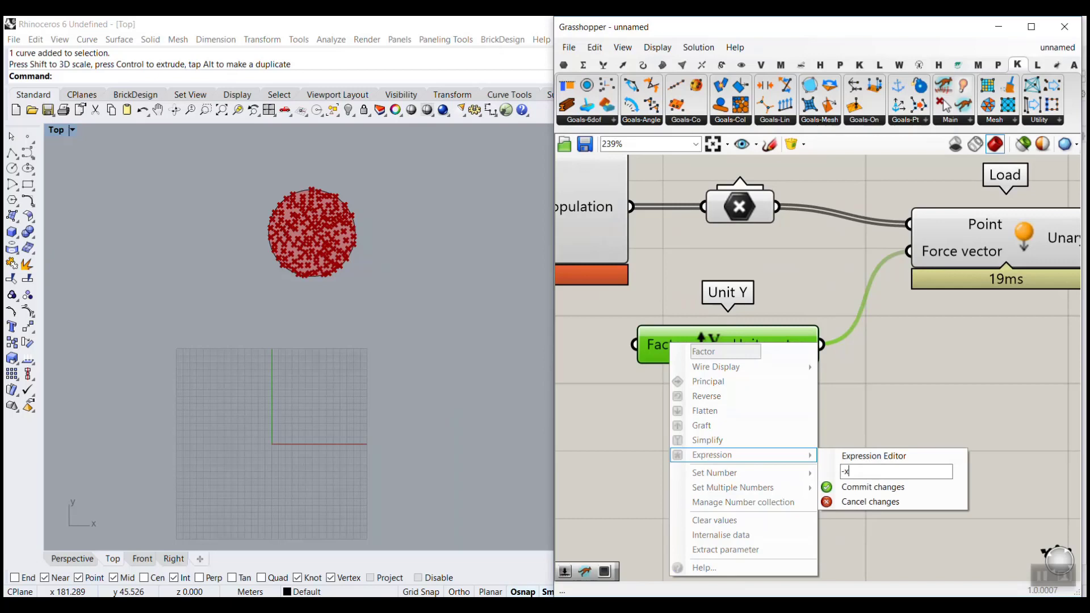
left_click(858, 487)
Create a number slider with the value 0.001 and connect it to Unit Y's Factor input.
right_click_drag(756, 435, 967, 455)
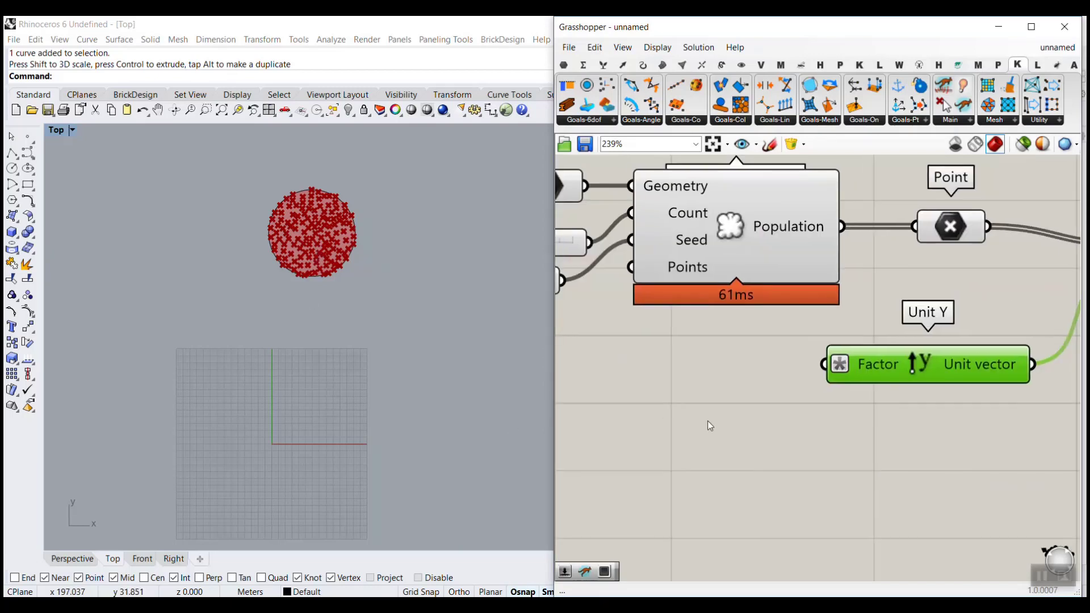
double_click(665, 413)
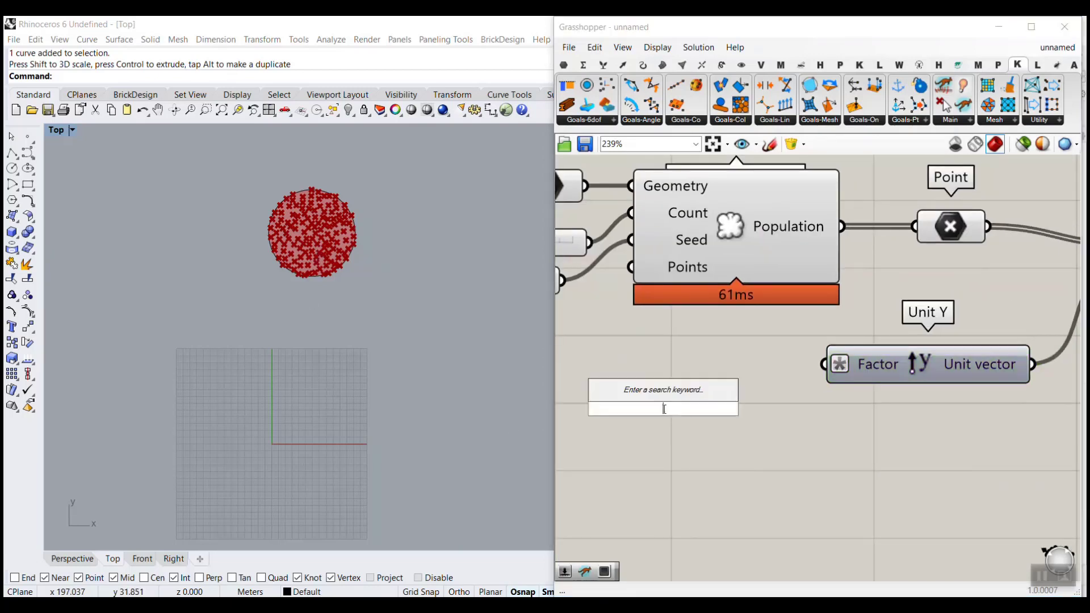
type("0.001")
key("Return")
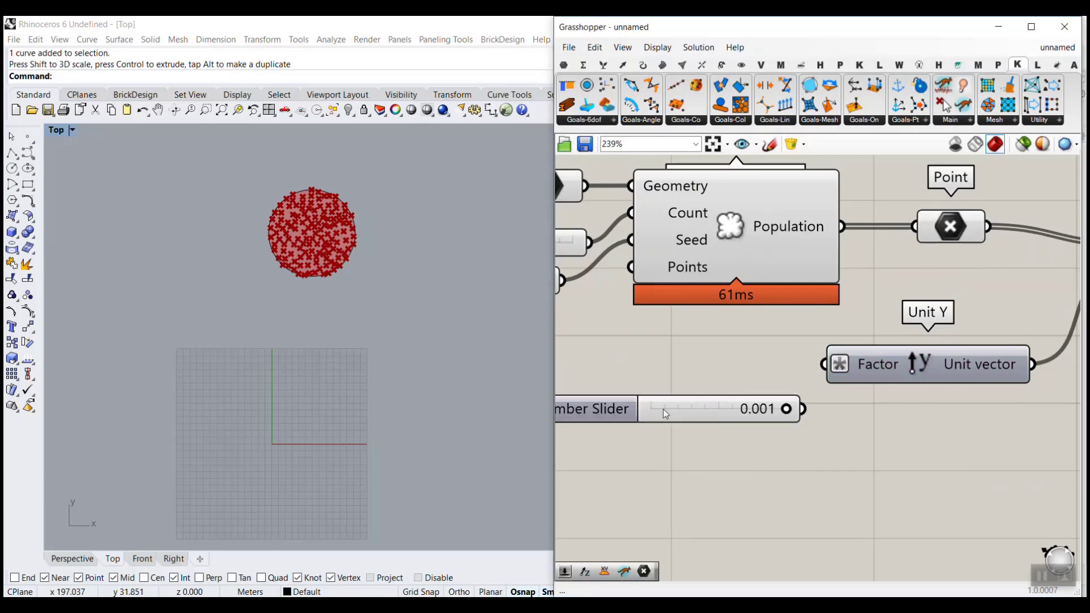
scroll(824, 380, "down", 4)
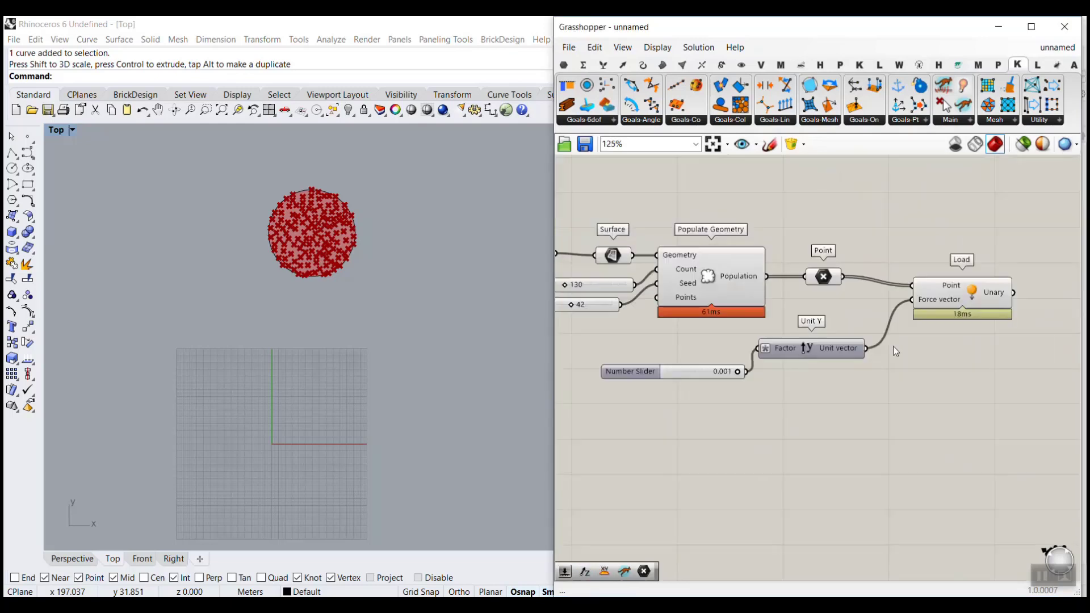
Connect the Load goal's output to the Solver's GoalObjects input and turn off the preview of all the components.
right_click_drag(893, 346, 812, 339)
left_click_drag(826, 305, 891, 347)
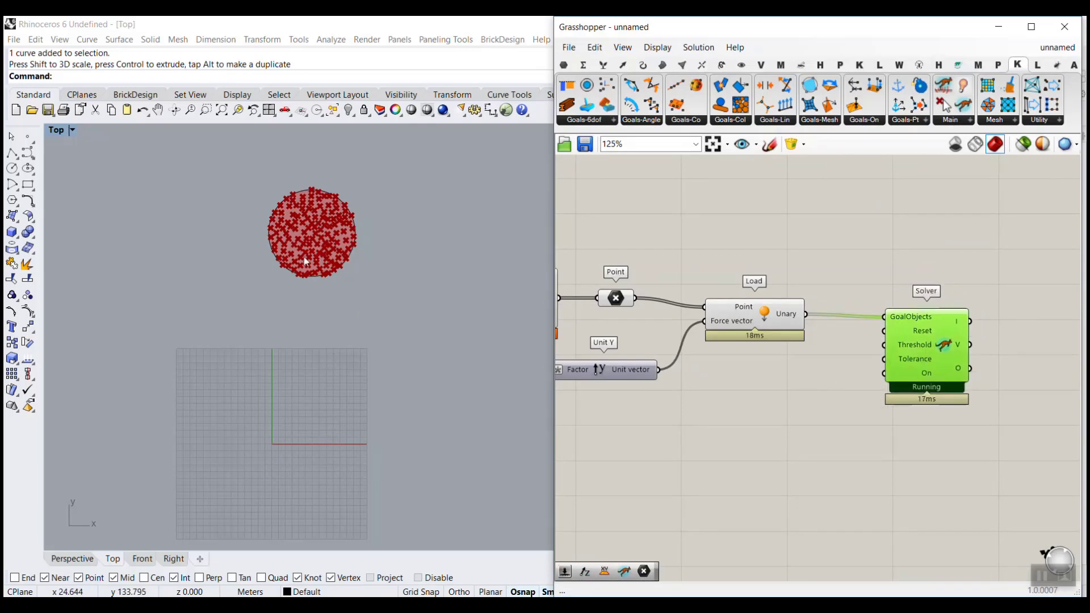
scroll(727, 406, "down", 4)
left_click_drag(882, 449, 561, 321)
right_click(648, 258)
left_click(687, 280)
left_click(702, 290)
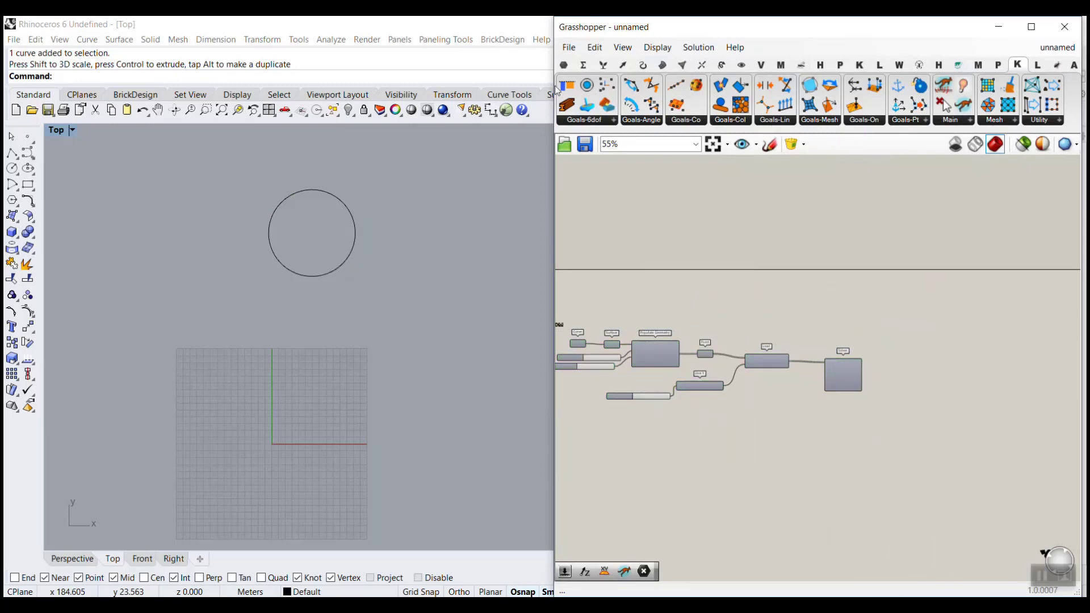
Add a Point parameter after the Solver and connect the Solver's V output to it.
left_click(564, 64)
scroll(876, 361, "up", 3)
left_click_drag(876, 360, 875, 367)
scroll(875, 368, "up", 2)
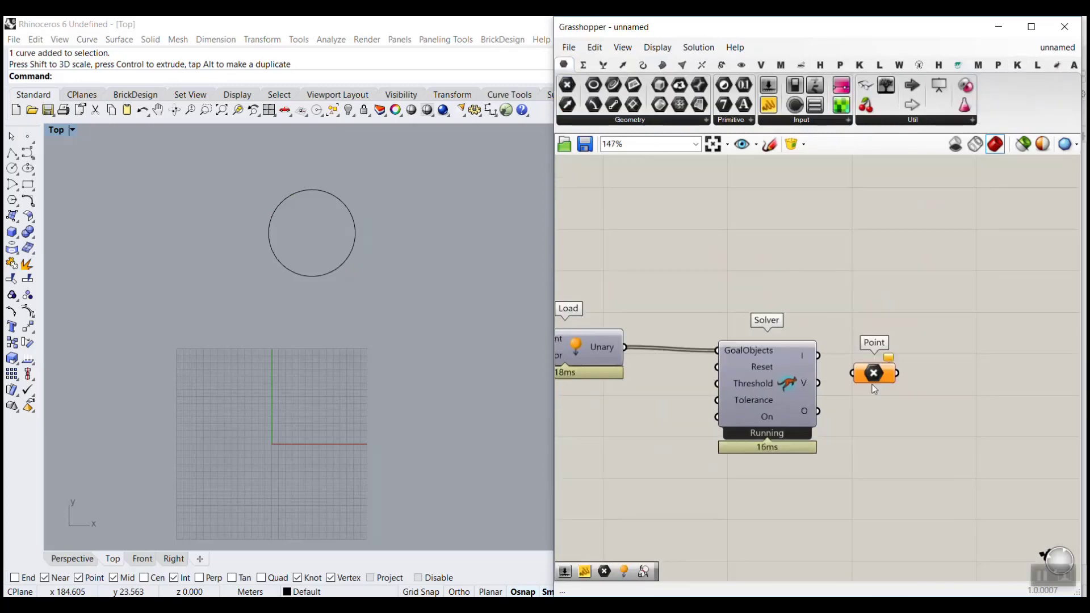
mouse_move(809, 386)
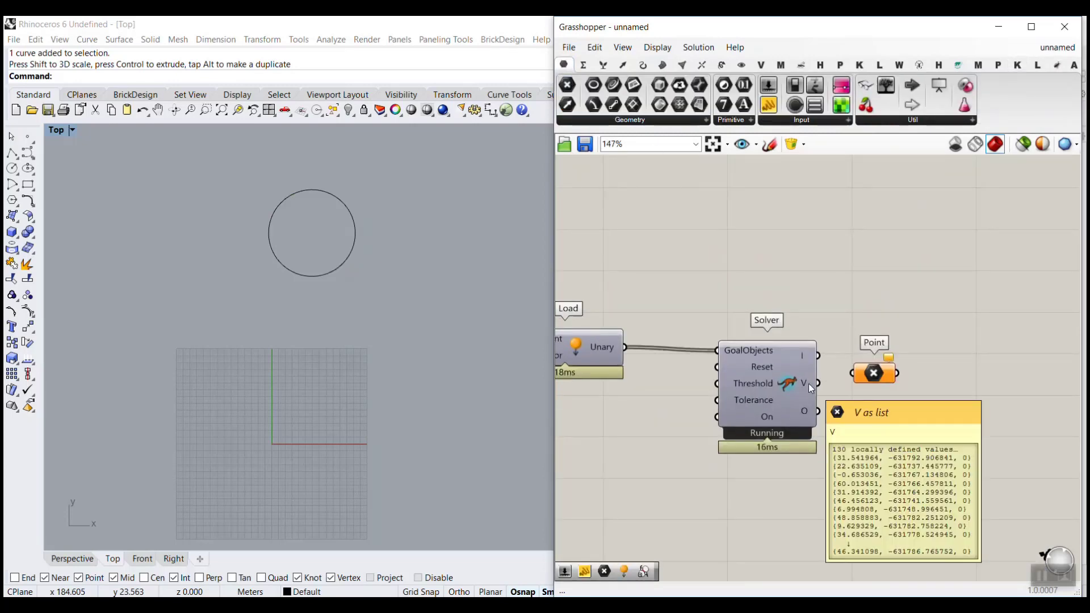
left_click_drag(809, 384, 895, 388)
Add a Button component and connect it to the Solver's Reset input.
double_click(617, 443)
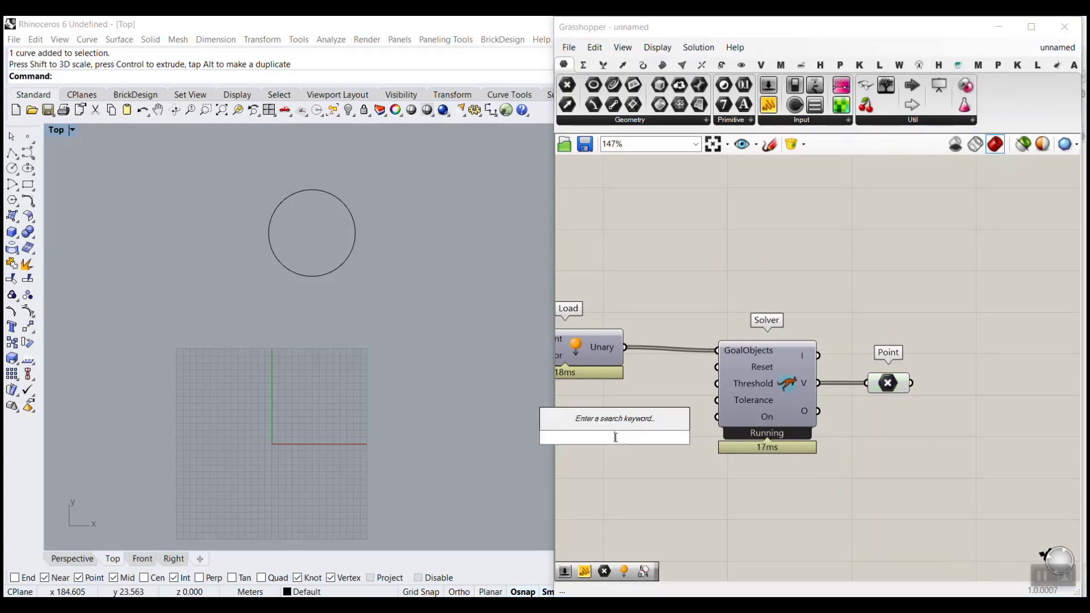
type("but")
key("Return")
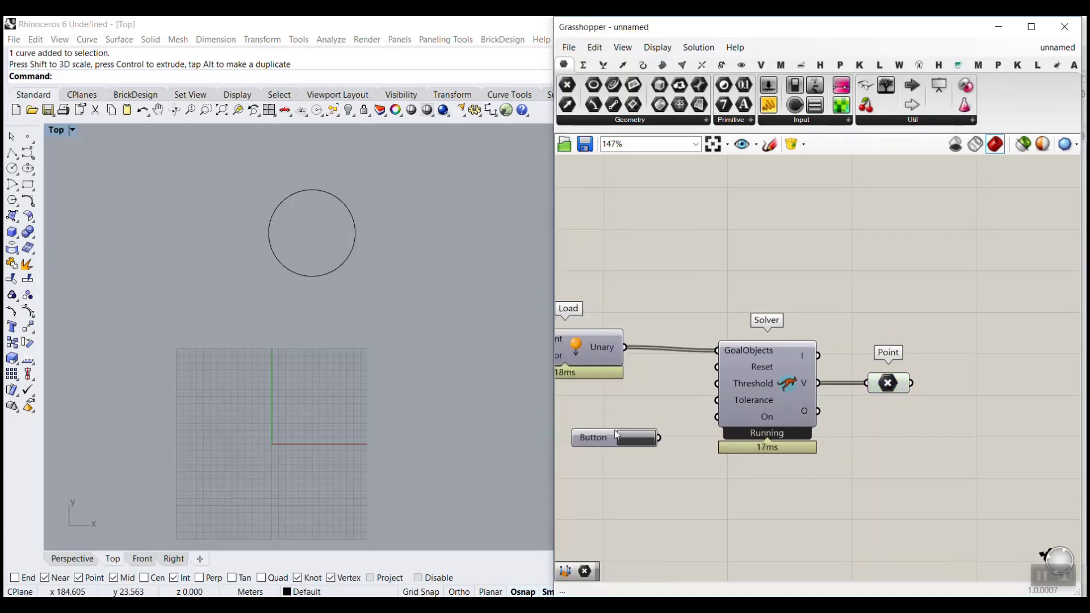
left_click_drag(660, 438, 716, 367)
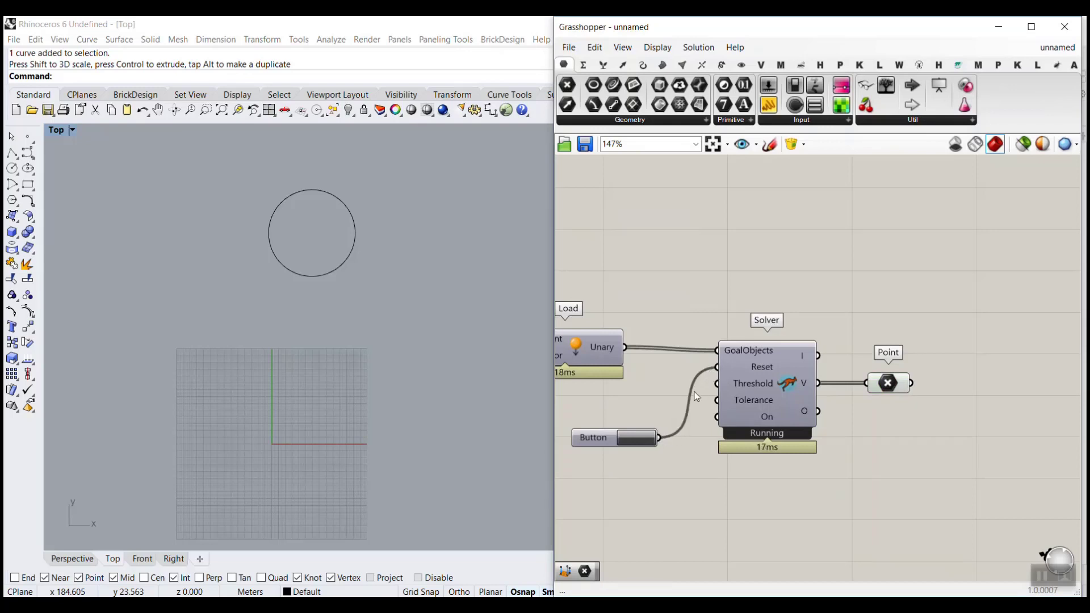
Reset the simulation several times with the button and examine how the points fall from the circle.
left_click(641, 441)
scroll(284, 307, "down", 8)
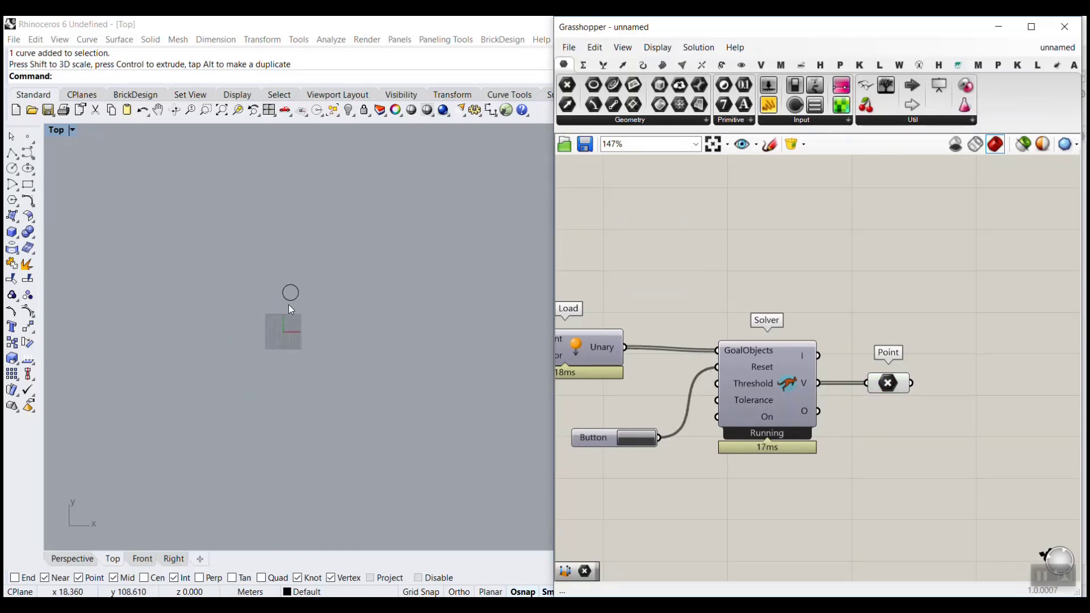
left_click(636, 442)
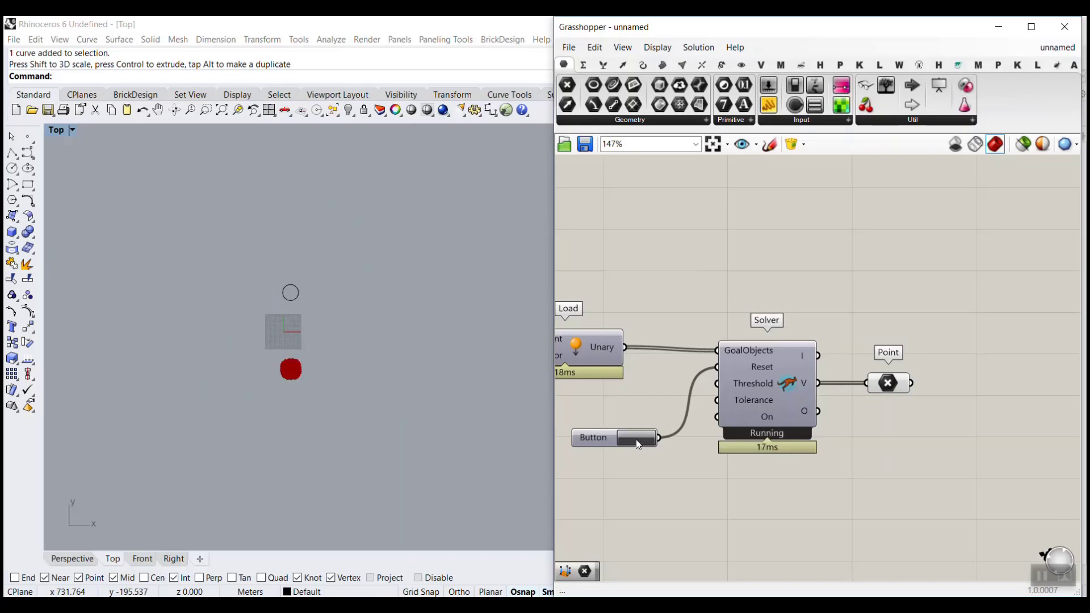
left_click(636, 439)
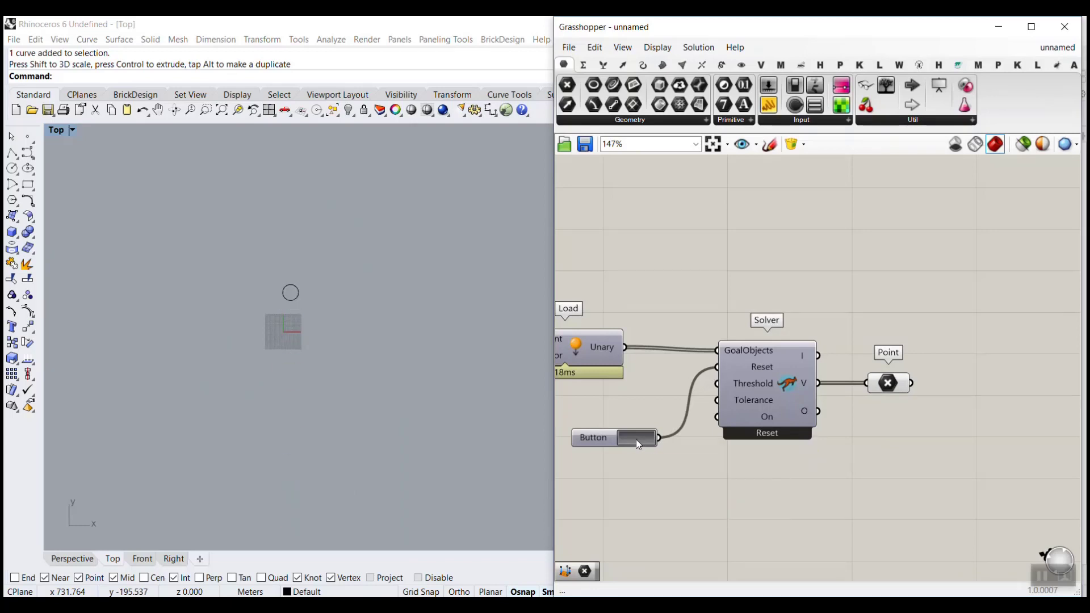
right_click_drag(614, 373, 764, 381)
left_click(780, 444)
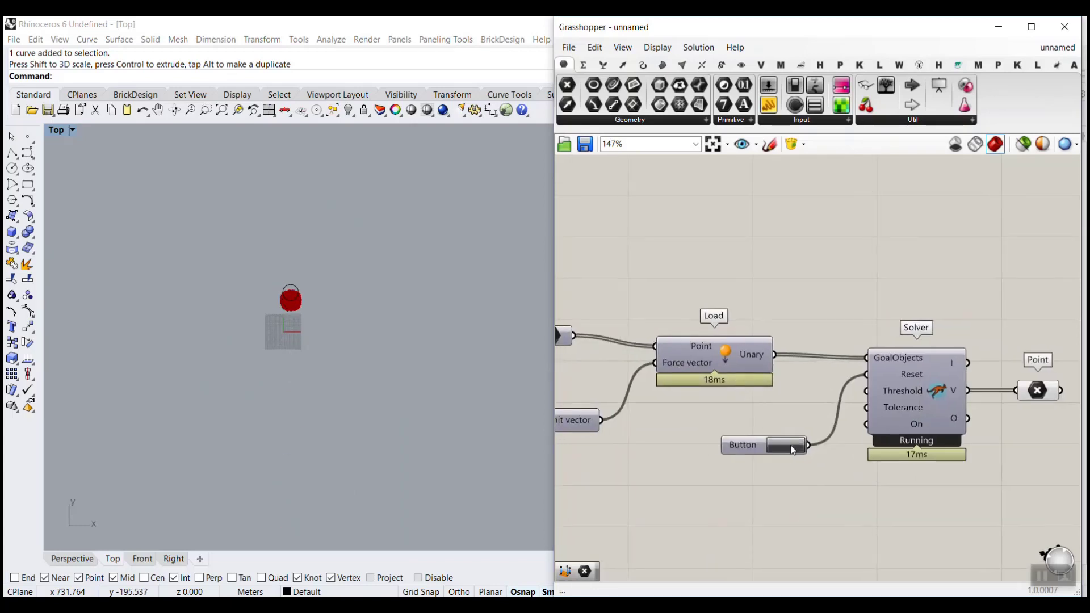
Add a Boolean Toggle set to False and connect it to the Solver's On input.
double_click(767, 486)
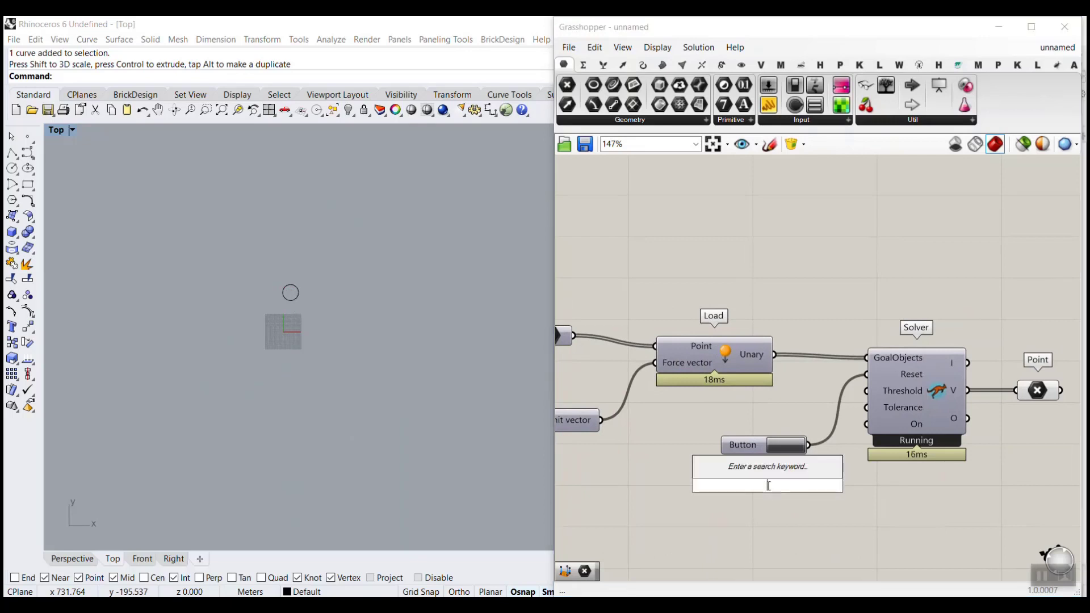
type("tog")
key("Return")
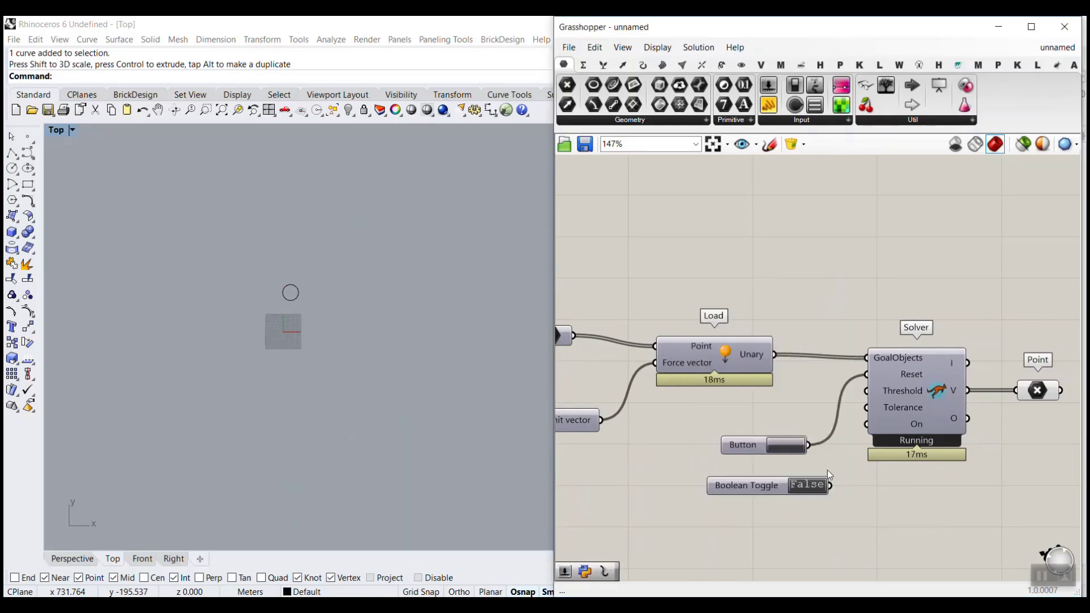
scroll(817, 477, "up", 3)
left_click_drag(808, 485, 867, 385)
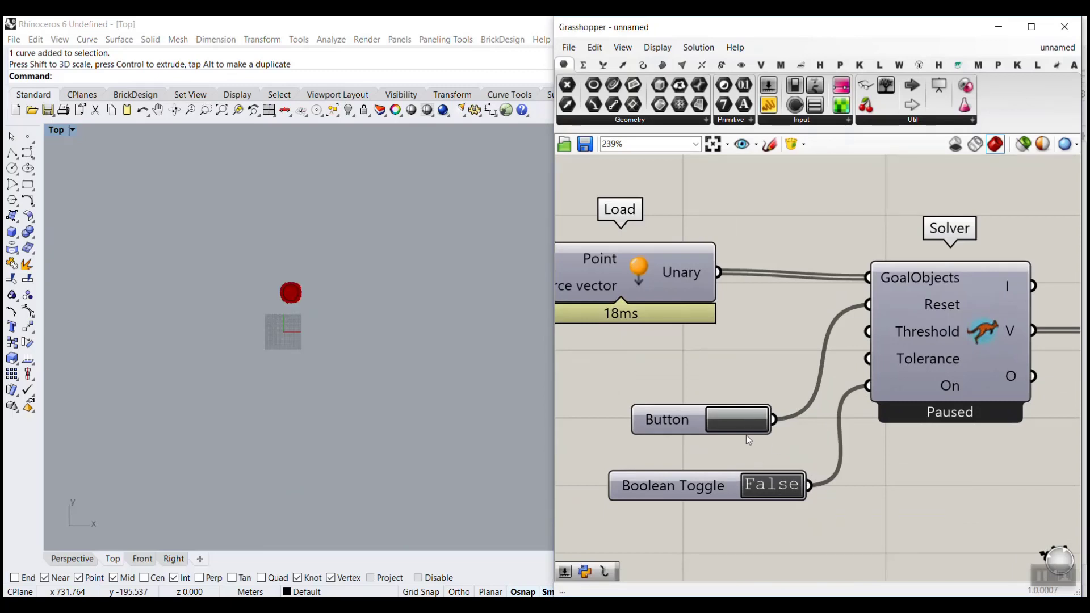
Test the simulation by switching the Boolean Toggle between True and False and resetting the Solver, ending with the toggle on False.
double_click(772, 481)
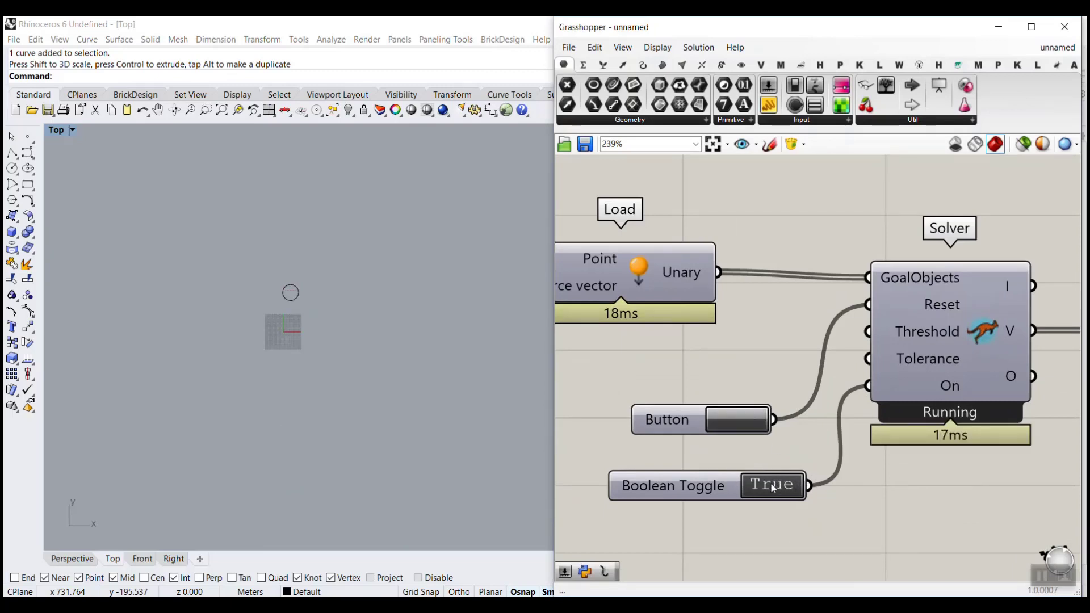
double_click(773, 487)
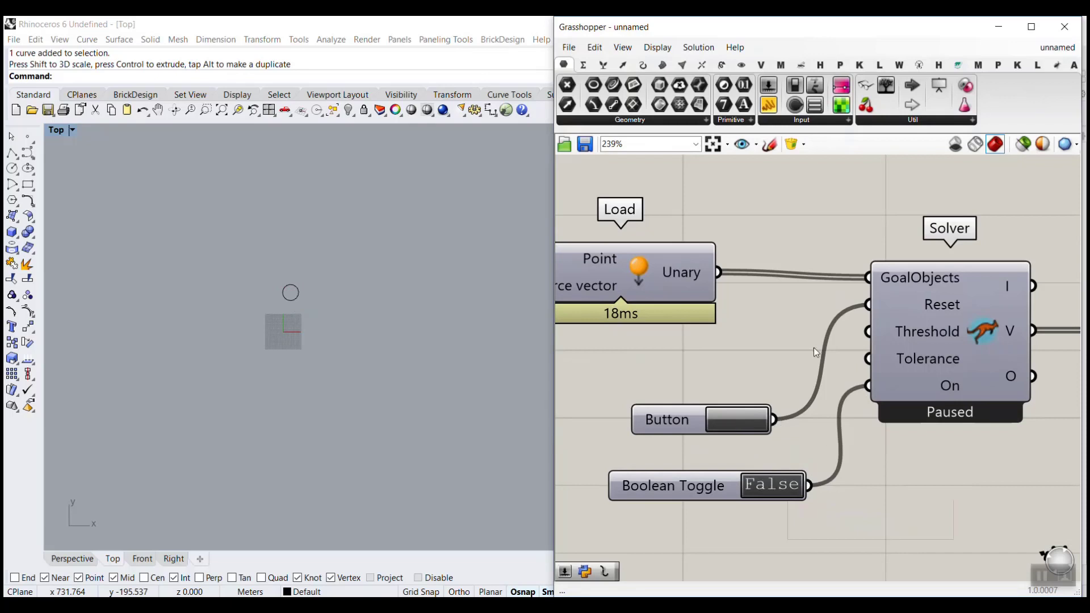
scroll(942, 369, "down", 4)
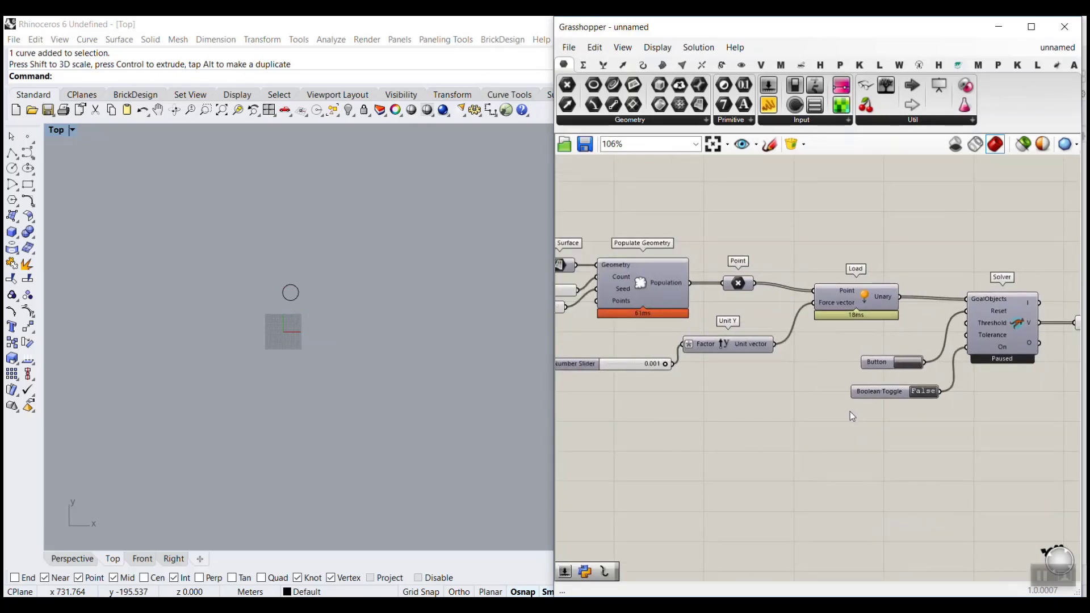
double_click(924, 392)
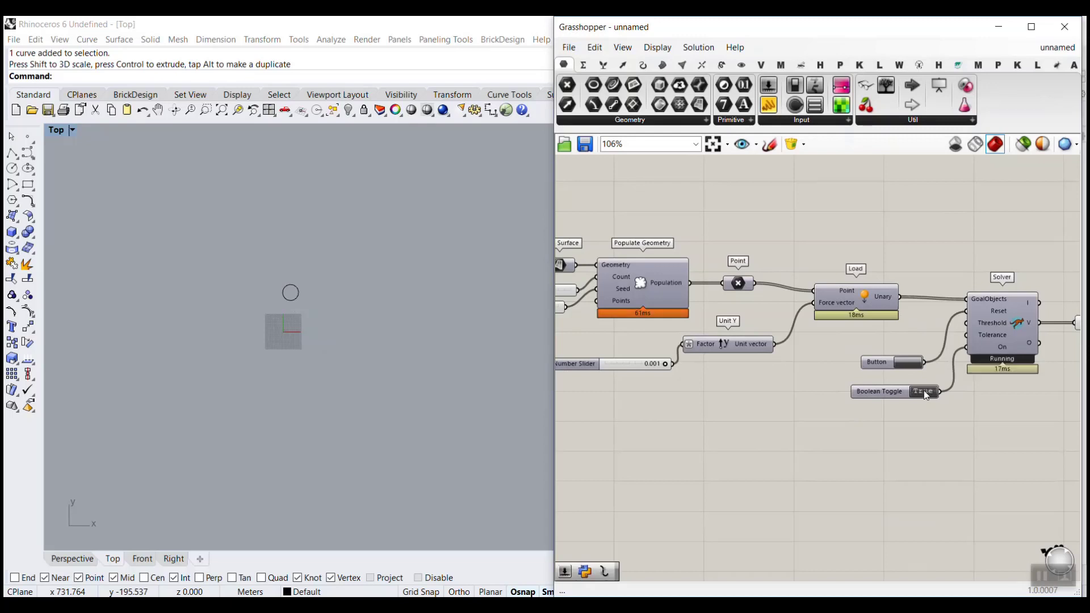
left_click(903, 362)
left_click(903, 362)
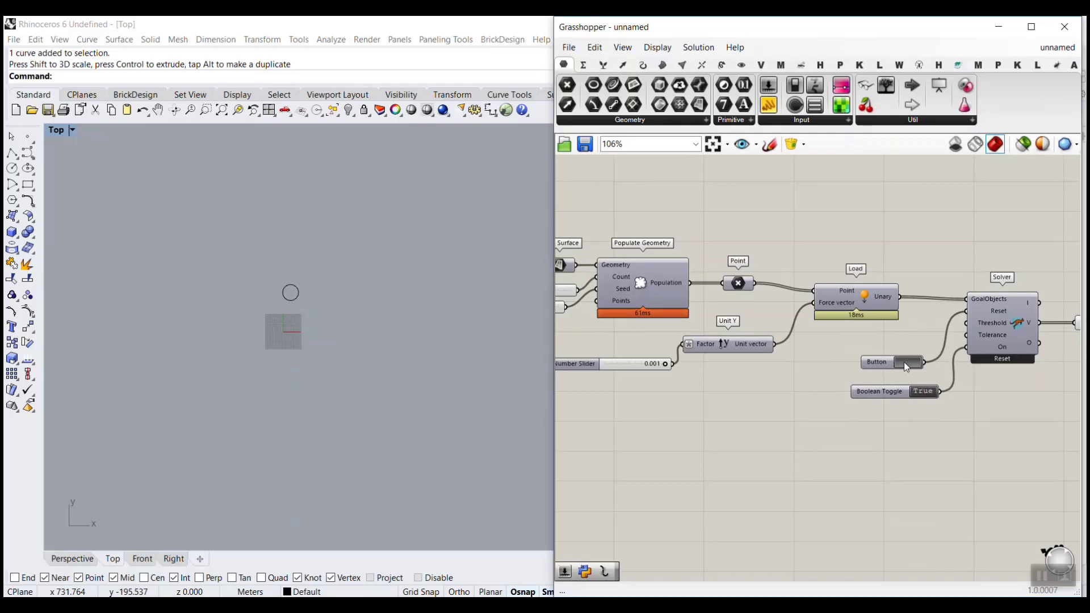
double_click(922, 391)
Show the Kangaroo collision goal components.
left_click(1017, 64)
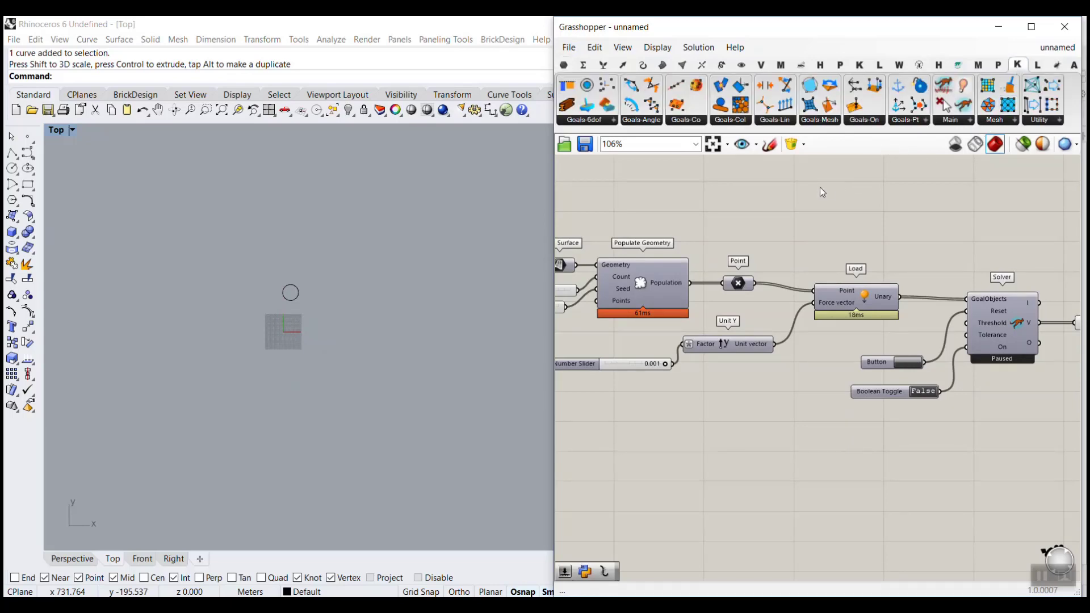
left_click(738, 121)
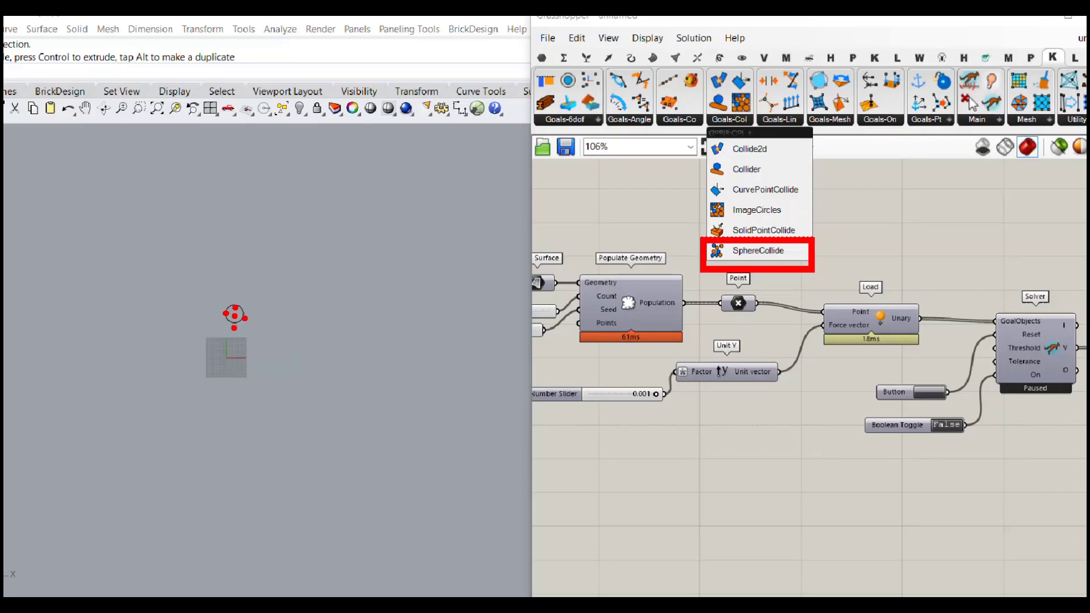
left_click_drag(277, 256, 344, 328)
left_click_drag(348, 262, 453, 312)
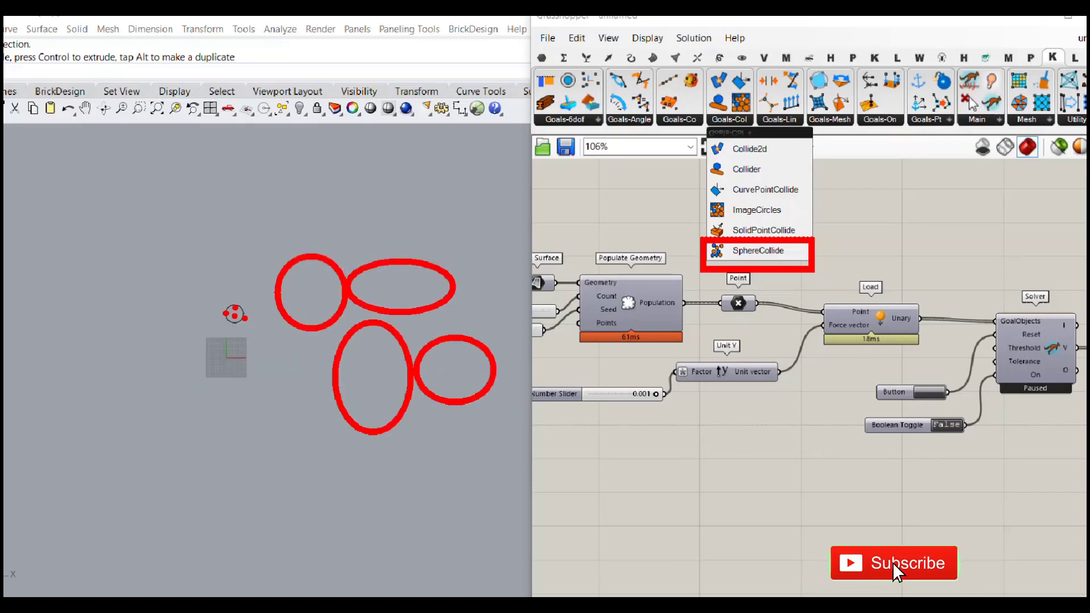
left_click_drag(271, 343, 344, 446)
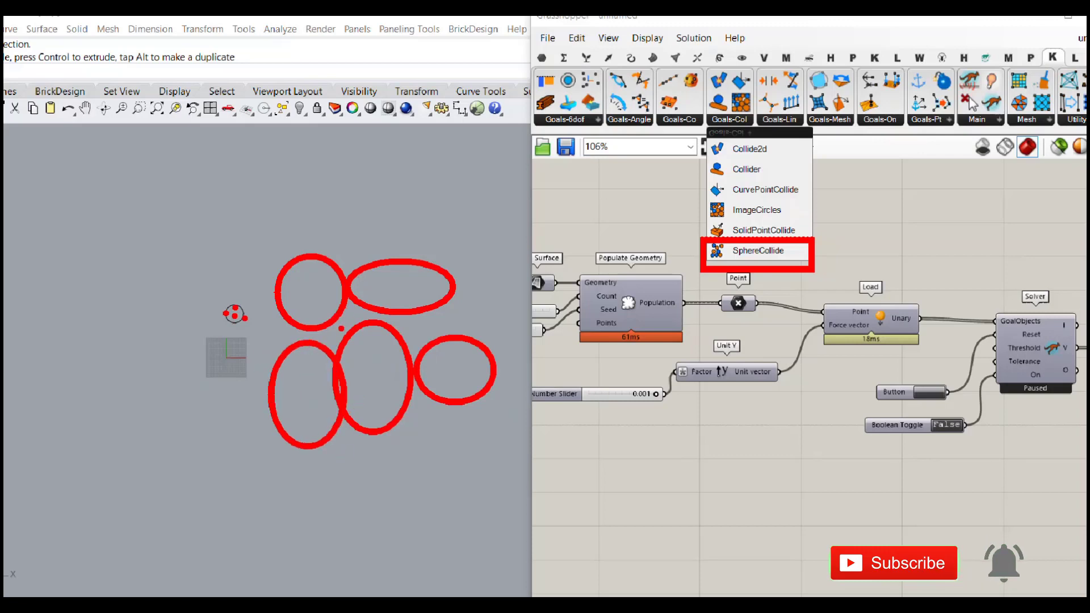
left_click_drag(400, 332, 443, 307)
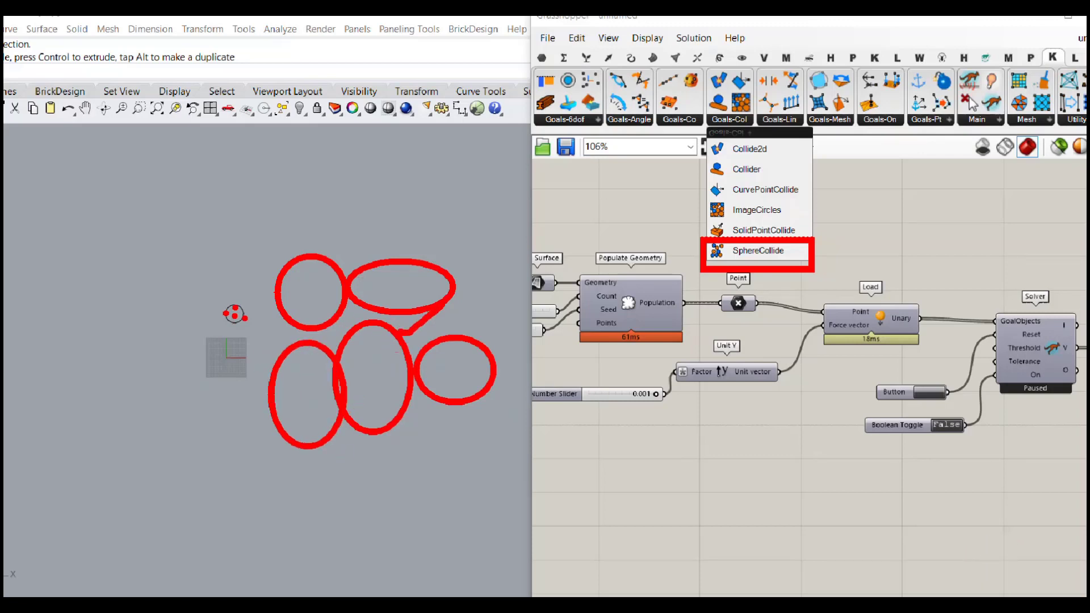
left_click_drag(370, 260, 397, 207)
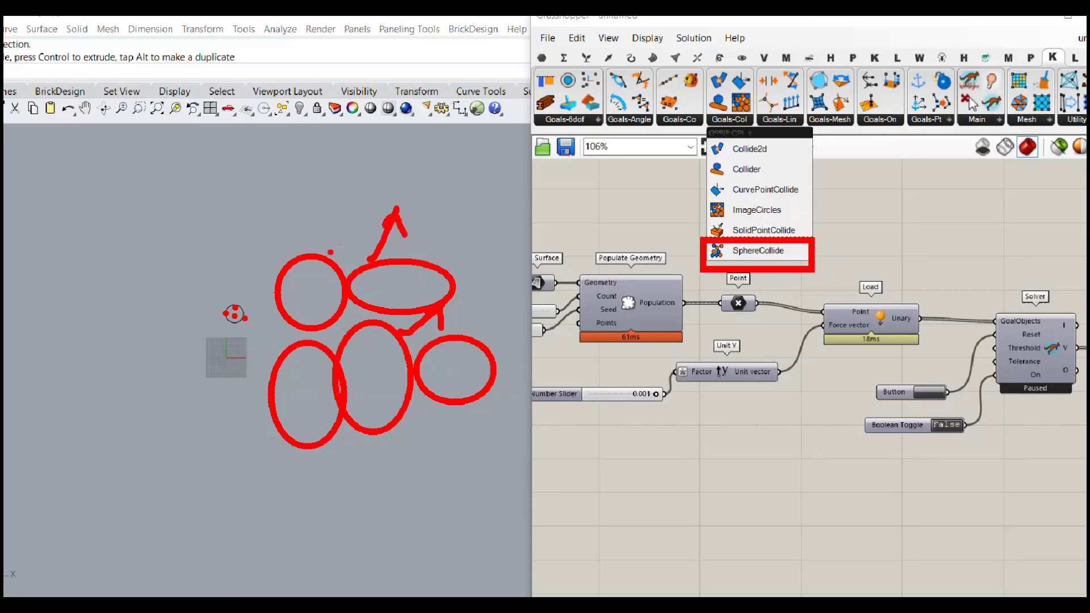
mouse_move(312, 261)
left_mouse_down()
mouse_move(265, 196)
mouse_move(294, 200)
left_mouse_up()
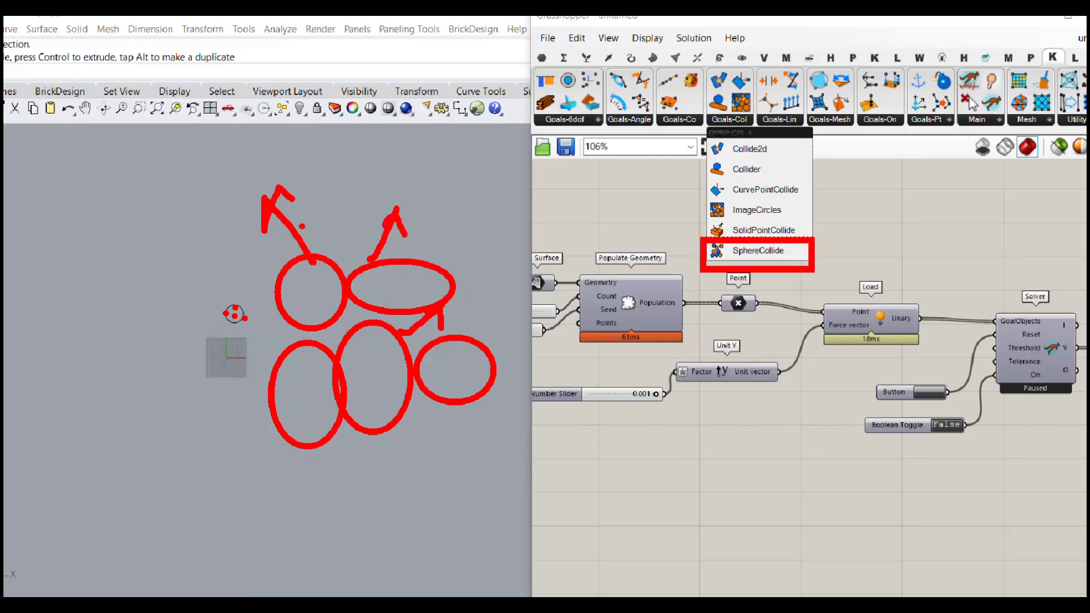
key("Escape")
Add a SphereCollide component below the Boolean Toggle and connect the Point component to its Points input.
left_click(729, 120)
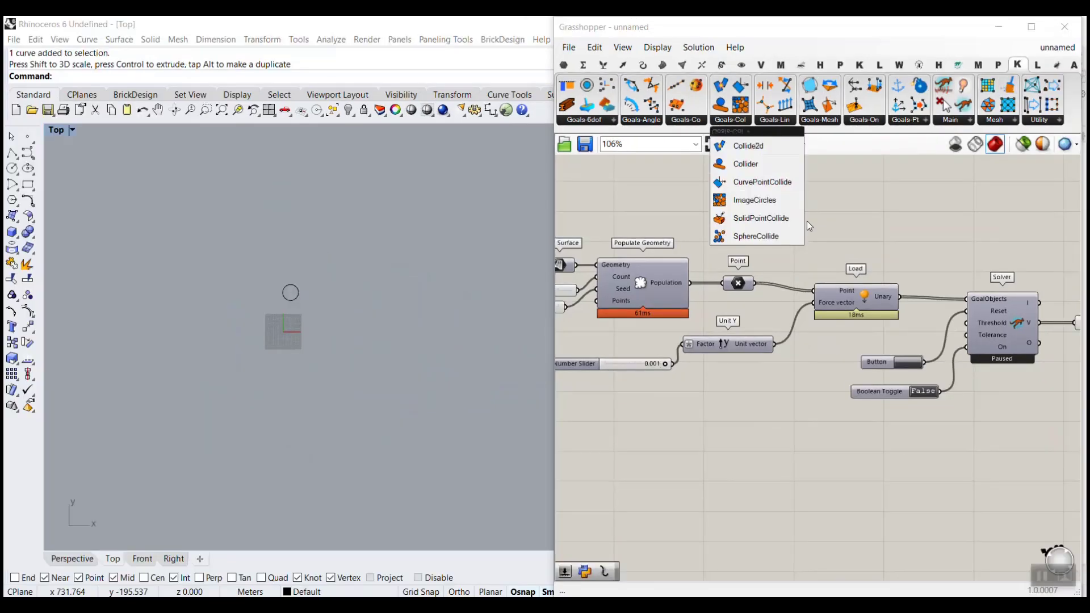
left_click_drag(761, 236, 786, 396)
scroll(784, 395, "up", 3)
right_click_drag(728, 297, 712, 272)
left_click_drag(720, 187, 765, 419)
right_click_drag(803, 442, 768, 351)
left_click_drag(768, 350, 860, 372)
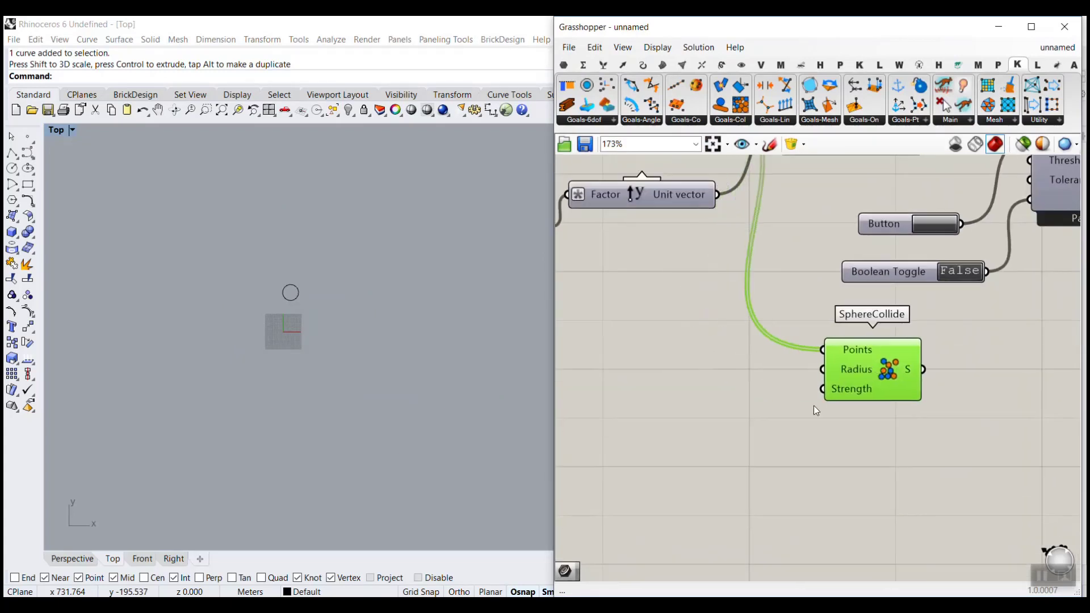
Try a small circle inside the large circle in the Top viewport to gauge a particle radius, and undo it.
scroll(815, 408, "up", 5)
scroll(303, 304, "up", 4)
scroll(296, 309, "up", 5)
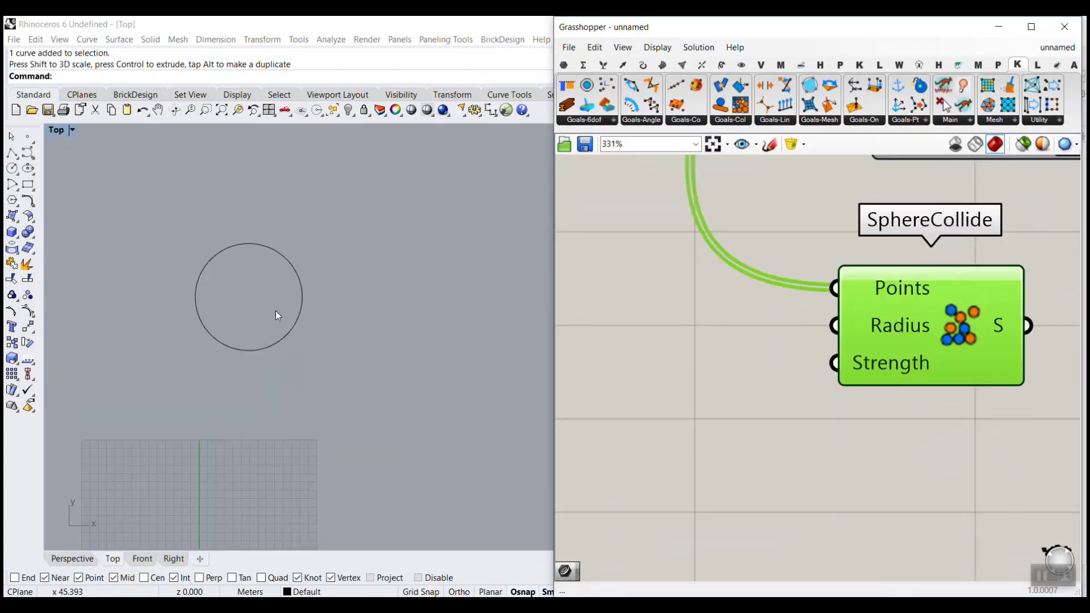
left_click(12, 168)
left_click(180, 211)
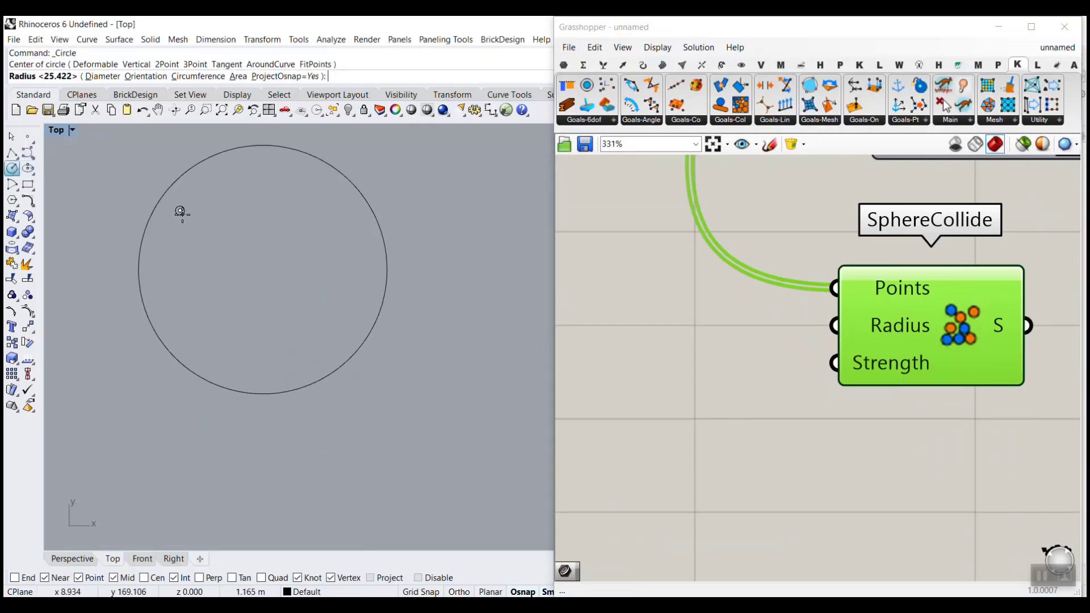
right_click(183, 214)
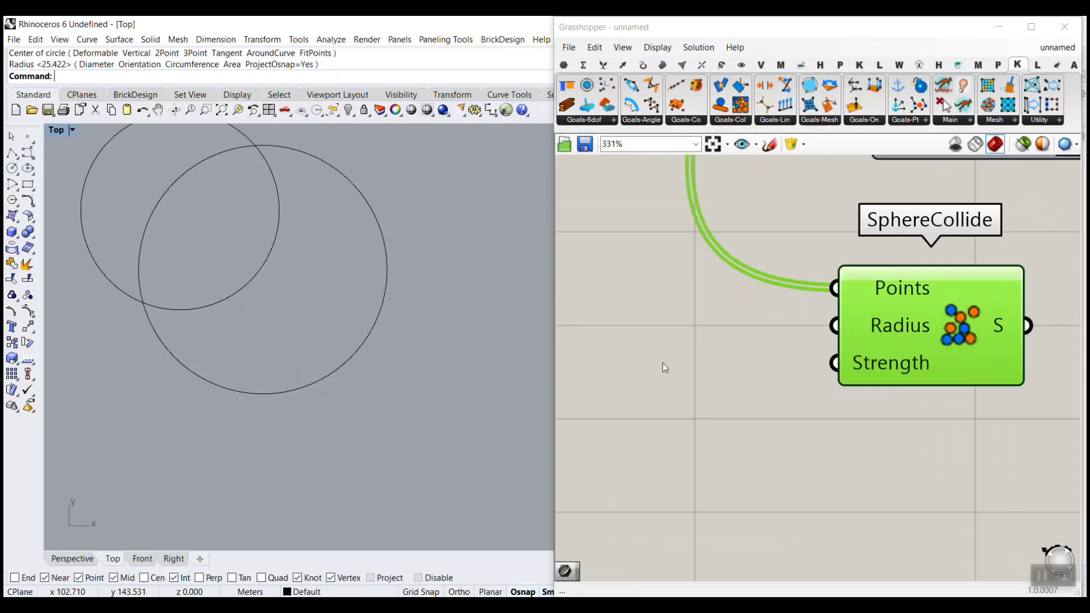
right_click(277, 295)
right_click(277, 295)
key("ctrl+z")
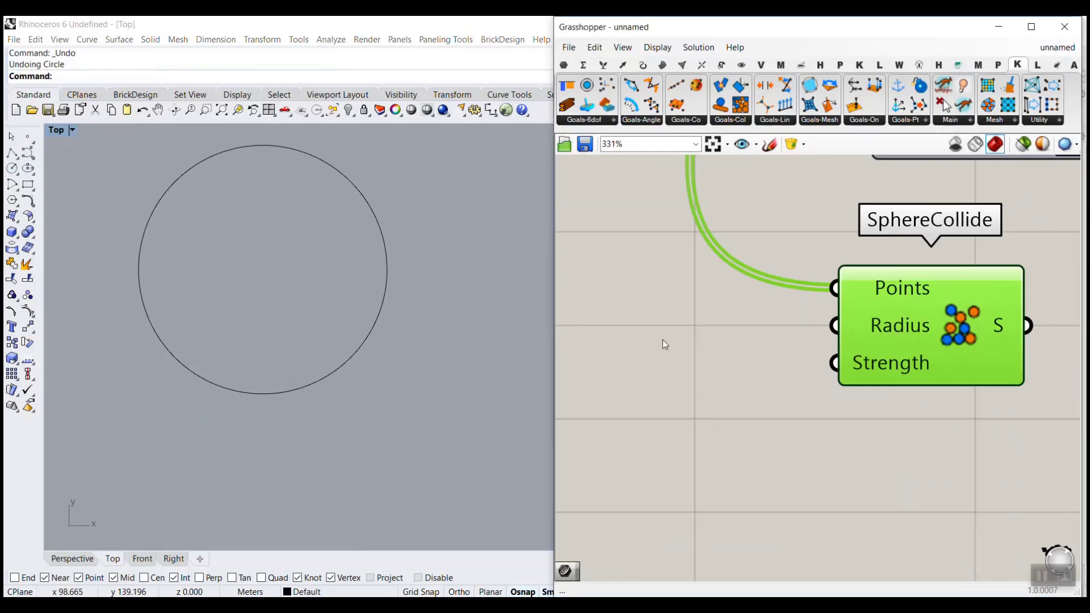
Add a Number Slider set to 1.2 and connect it to SphereCollide's Radius input.
double_click(663, 340)
type("1.2")
key("Return")
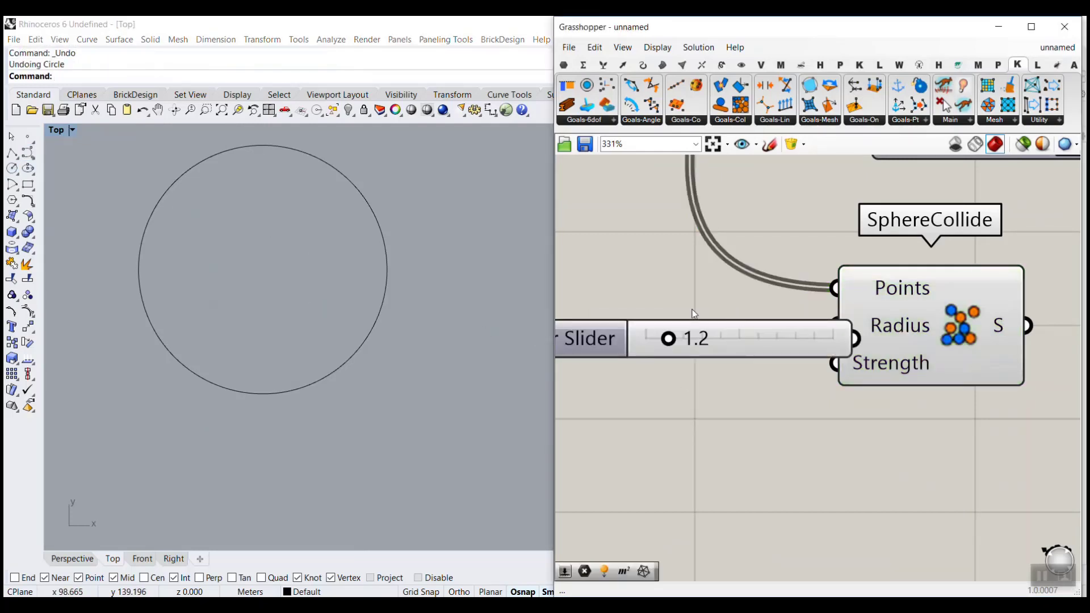
left_click_drag(815, 328, 744, 311)
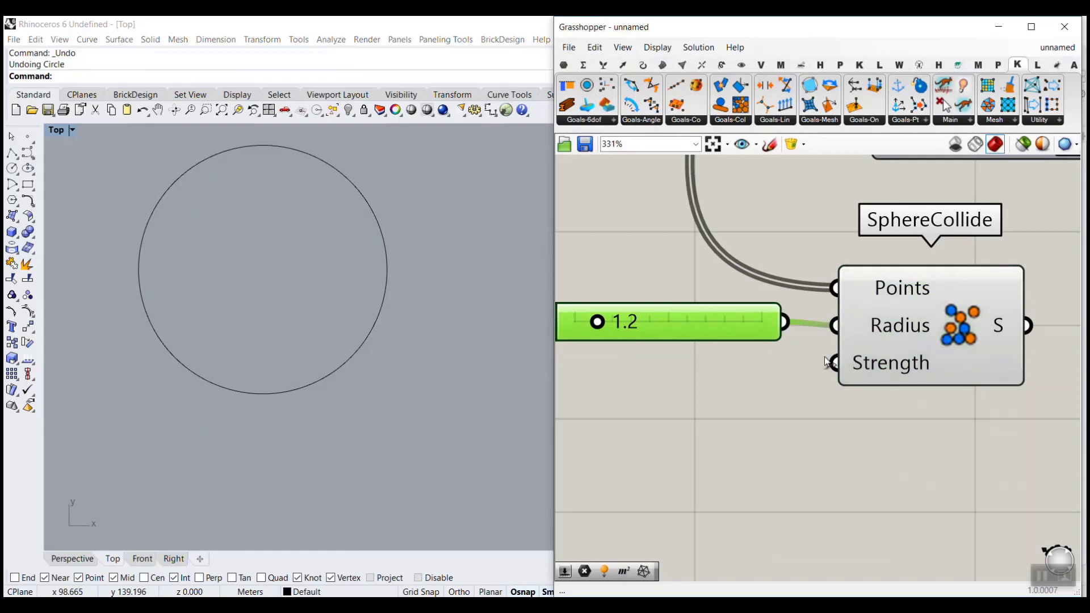
Connect SphereCollide's S output to the Solver's GoalObjects input alongside the Load goal.
scroll(801, 406, "down", 3)
scroll(808, 410, "down", 2)
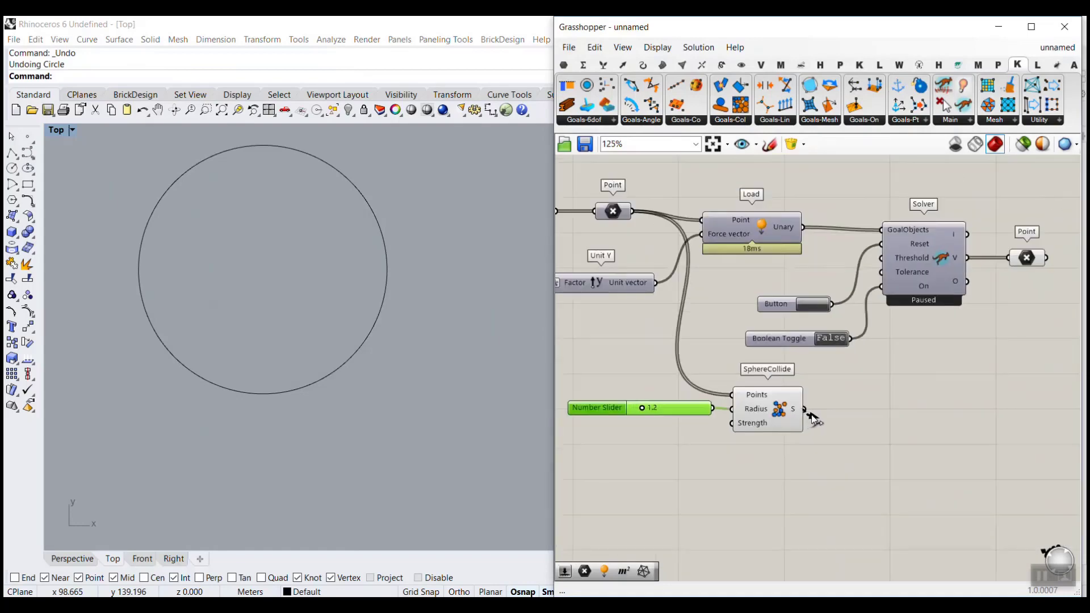
left_click_drag(806, 409, 879, 231)
left_click(884, 405)
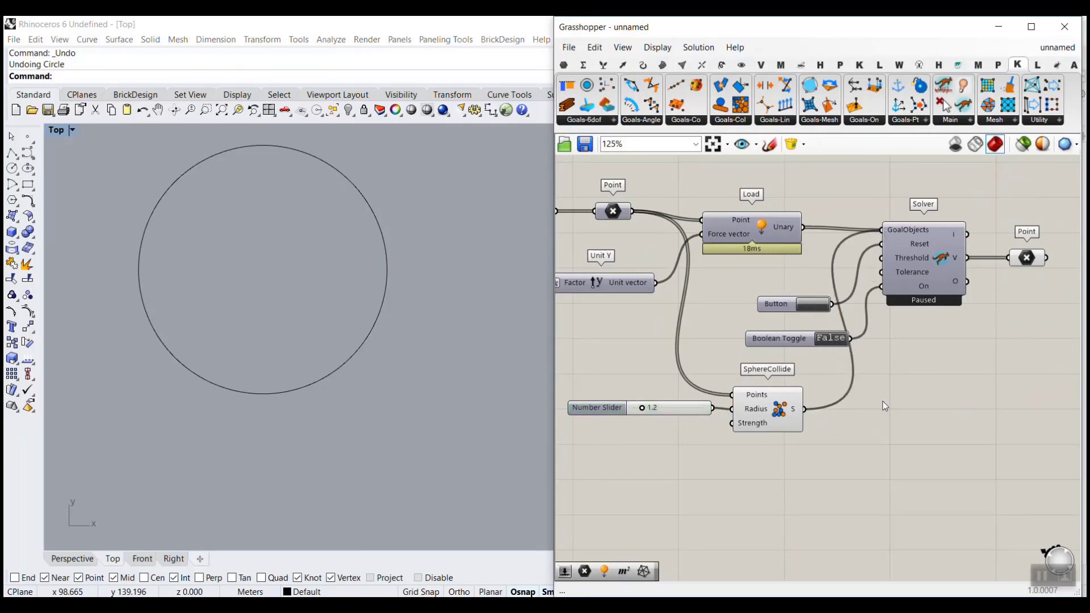
Set the Boolean Toggle to True and reset the Solver to test the sphere collision.
double_click(824, 337)
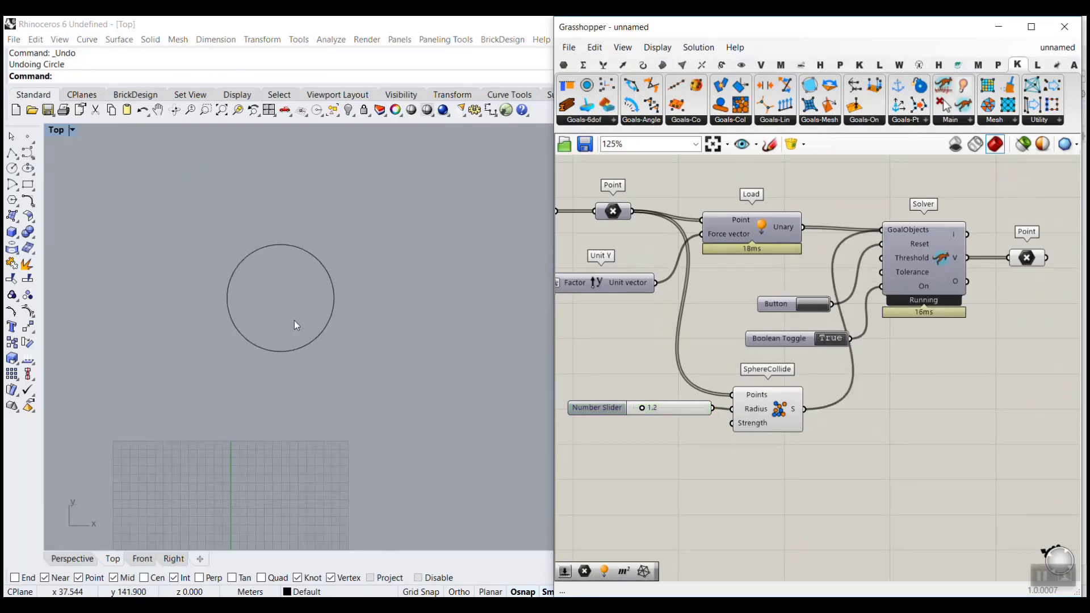
left_click(810, 306)
left_click(809, 306)
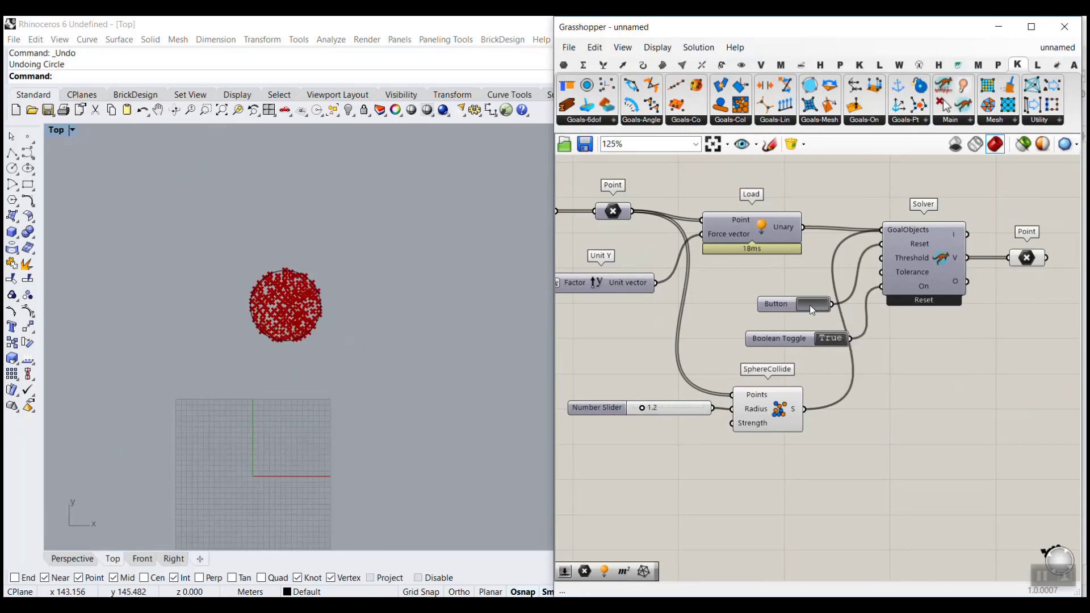
Raise the SphereCollide radius slider to 2.2 and on to 4.1, resetting the simulation to compare the spread.
left_click_drag(645, 409, 650, 411)
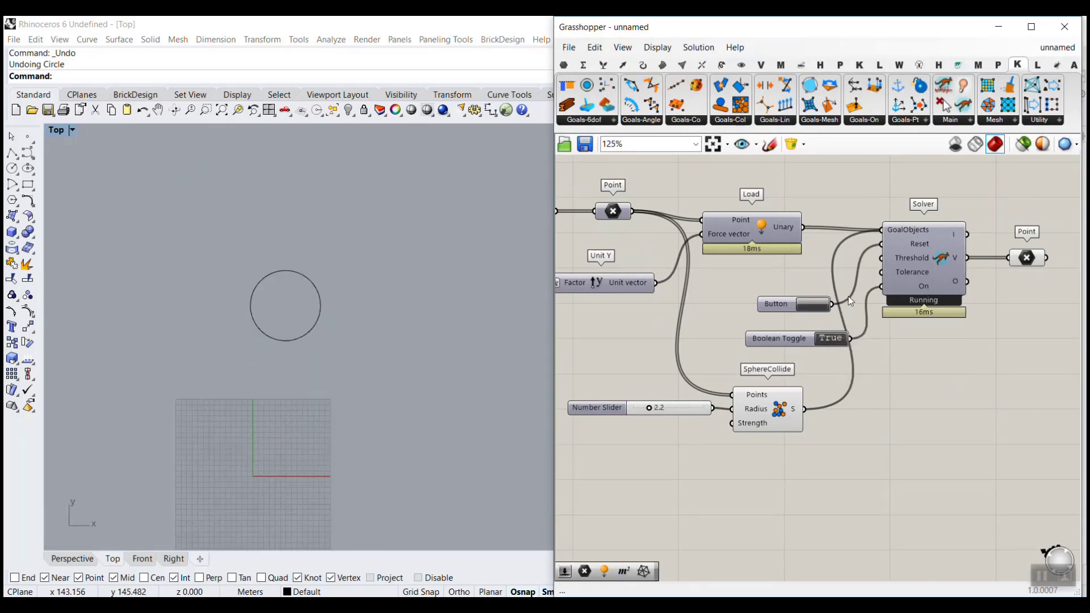
left_click(813, 302)
left_click(807, 305)
left_click(809, 305)
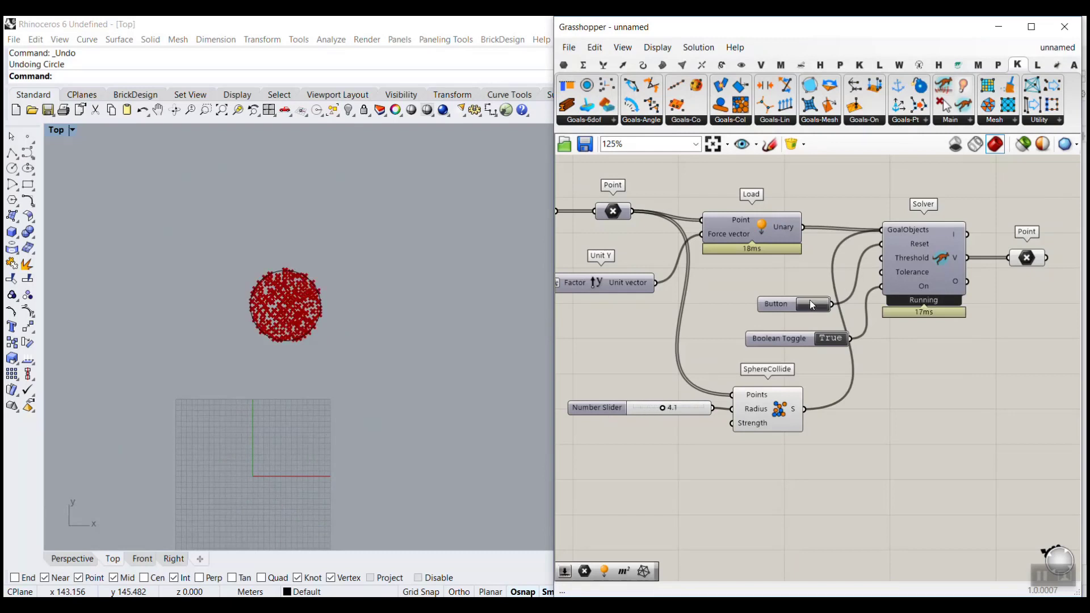
Reset the simulation repeatedly to examine how the colliding points spread while falling, and set the Boolean Toggle to False.
scroll(236, 333, "down", 4)
scroll(273, 337, "down", 2)
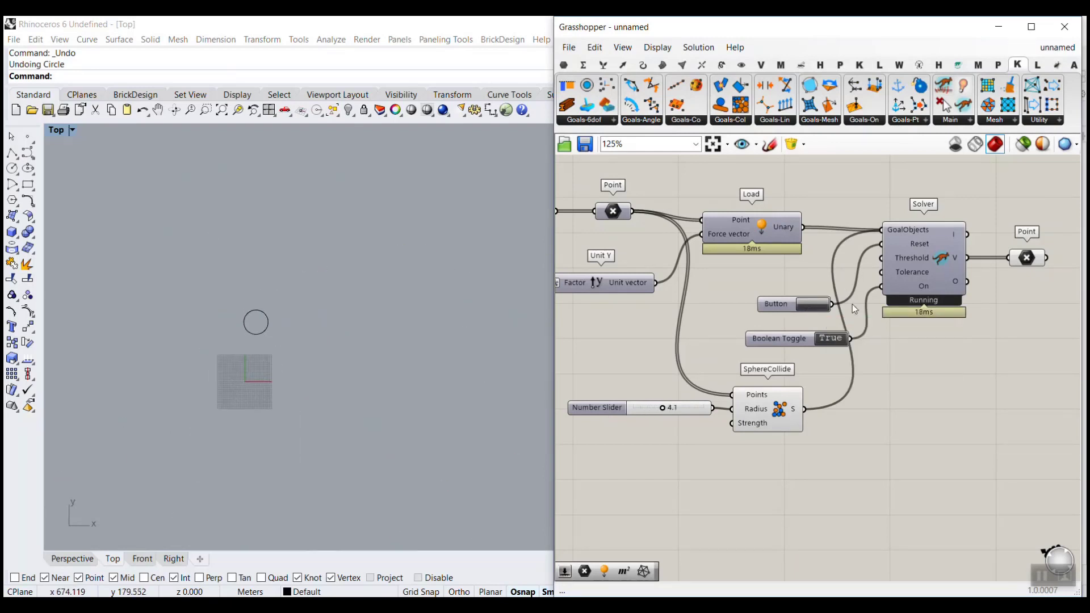
left_click(810, 305)
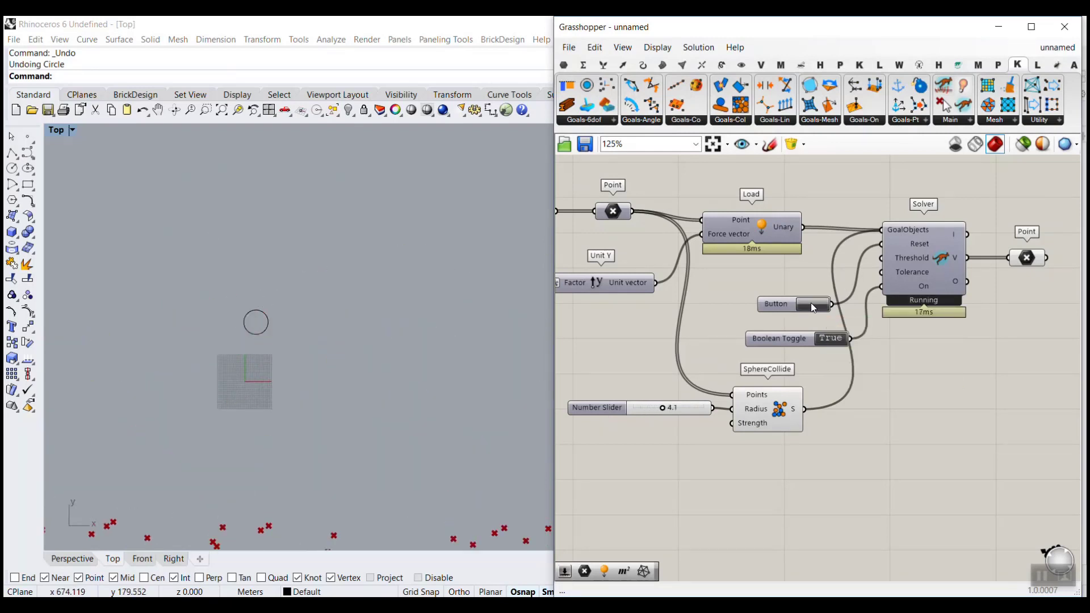
left_click(810, 305)
left_click(811, 305)
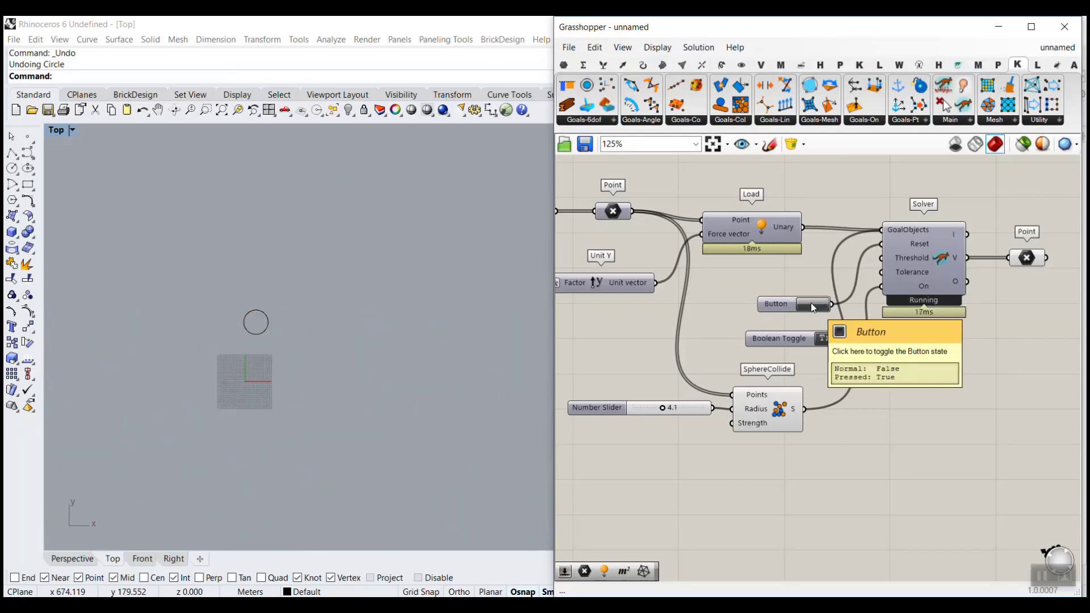
left_click(811, 305)
left_click(811, 304)
left_click(811, 304)
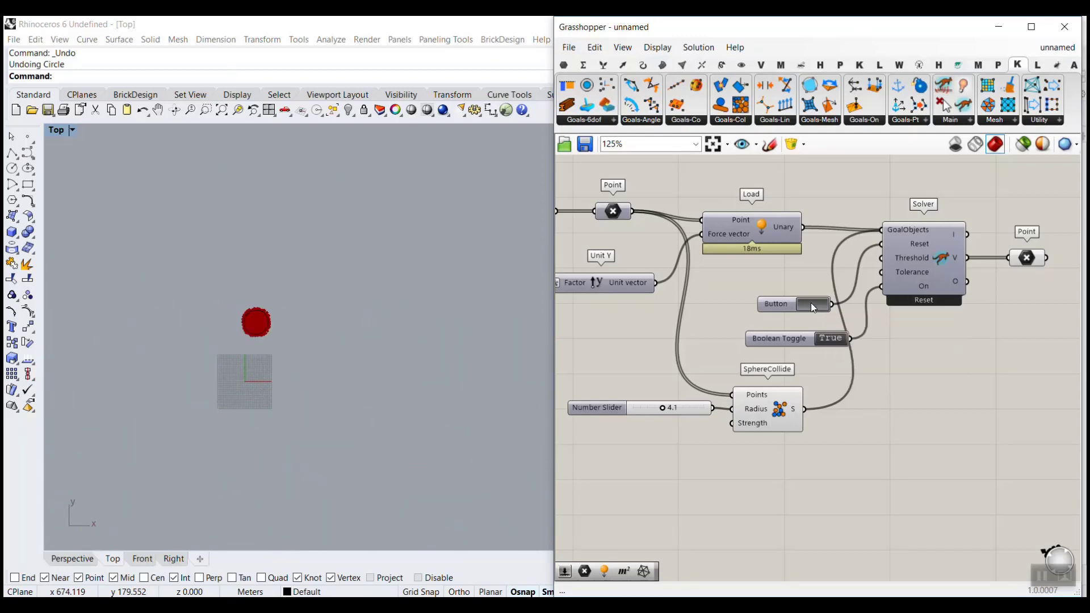
left_click(811, 304)
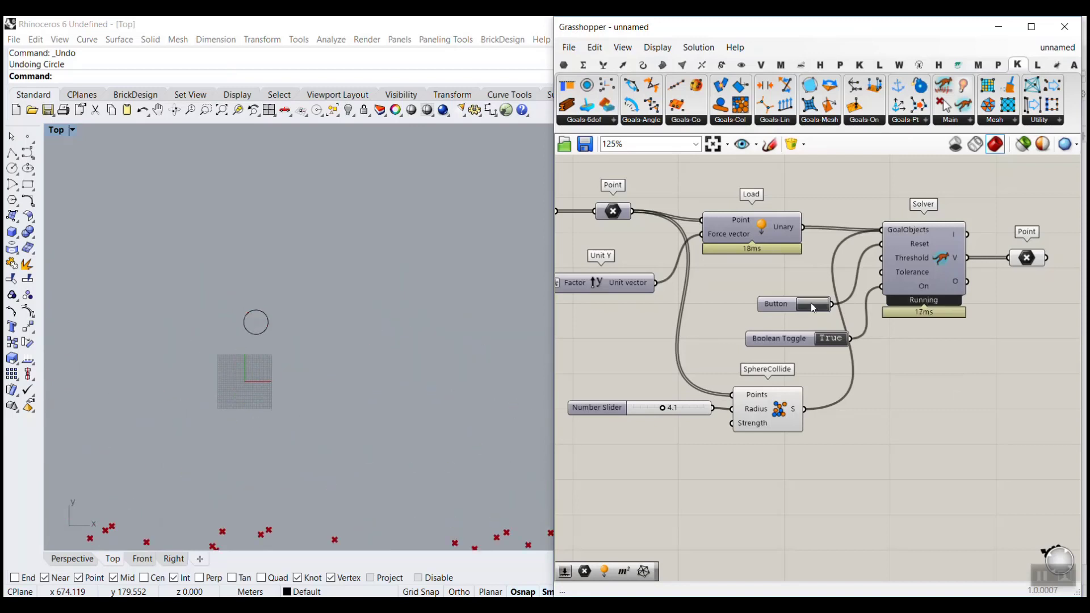
double_click(824, 343)
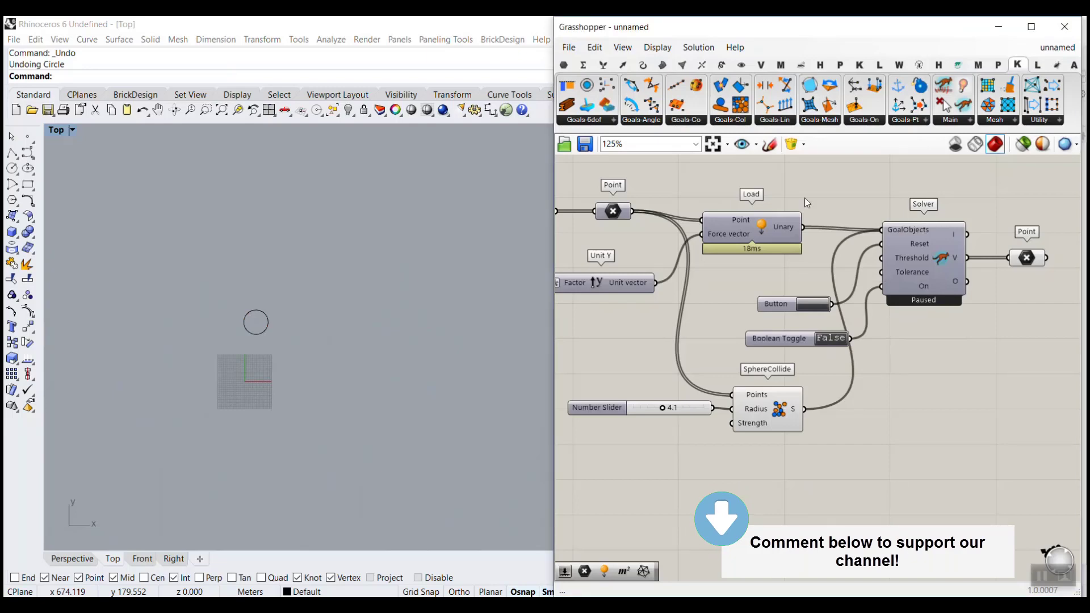
Add a CurvePointCollide component from the Kangaroo collision goals below SphereCollide.
left_click(738, 120)
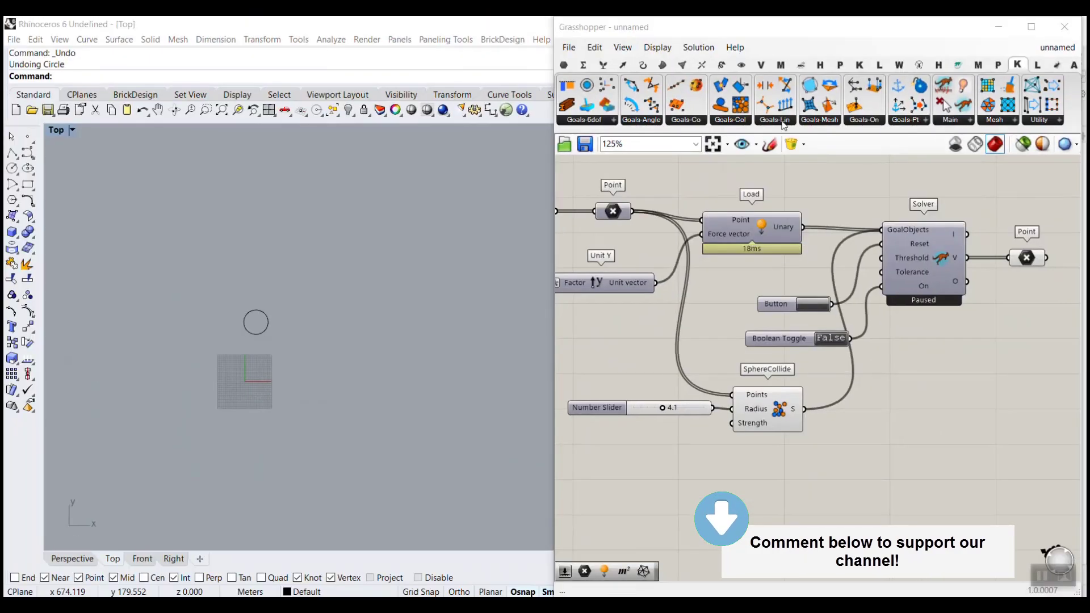
left_click(683, 52)
left_click(761, 183)
left_click(806, 493)
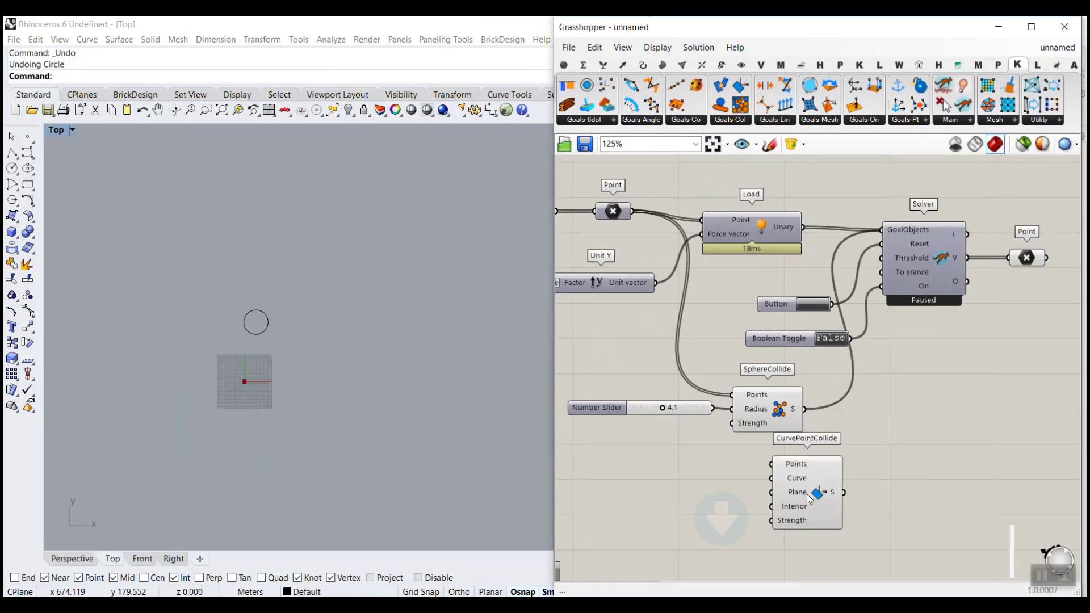
Move the Button and the Boolean Toggle above the Load component.
left_click_drag(799, 283, 773, 345)
left_click_drag(782, 306, 786, 167)
right_click_drag(805, 295, 807, 409)
left_click(785, 314)
left_click_drag(784, 314, 912, 269)
Rename the Boolean Toggle as On? and the Button as Reset, keeping them close together above Load.
right_click(779, 251)
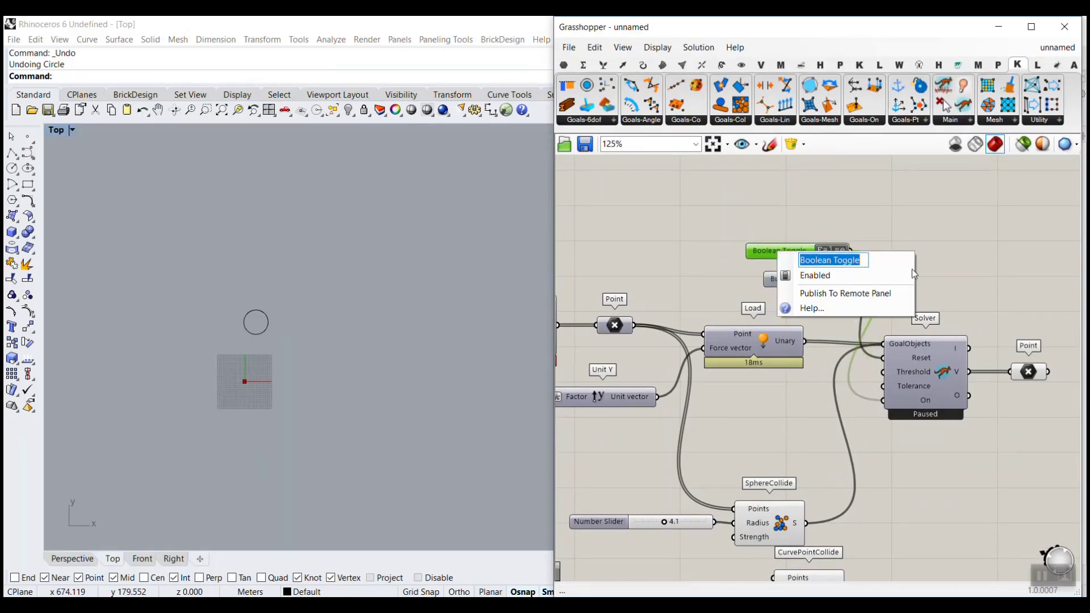
type("On?")
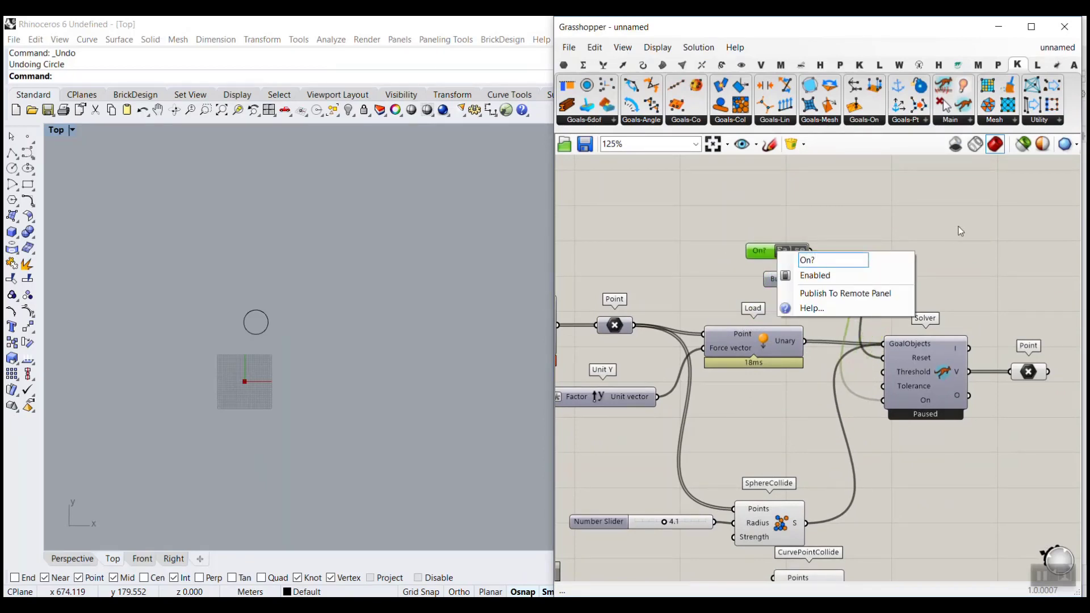
key("Return")
scroll(812, 277, "up", 2)
right_click(764, 278)
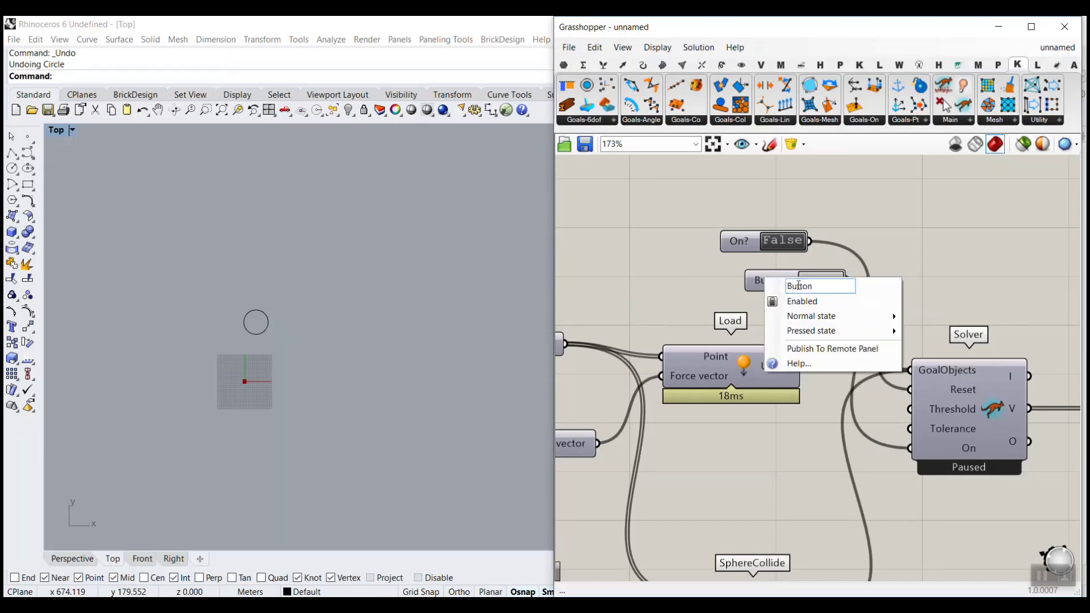
type("Reset")
key("Return")
left_click(741, 270)
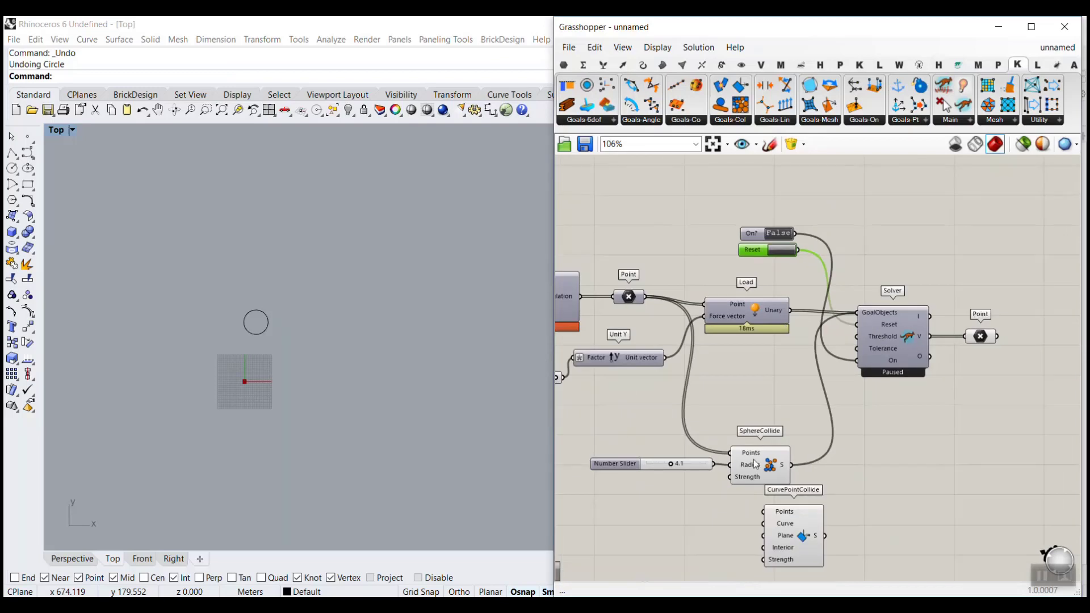
Arrange SphereCollide directly below Load, its radius slider beside it, and CurvePointCollide underneath.
left_click(755, 369)
right_click_drag(699, 478, 736, 463)
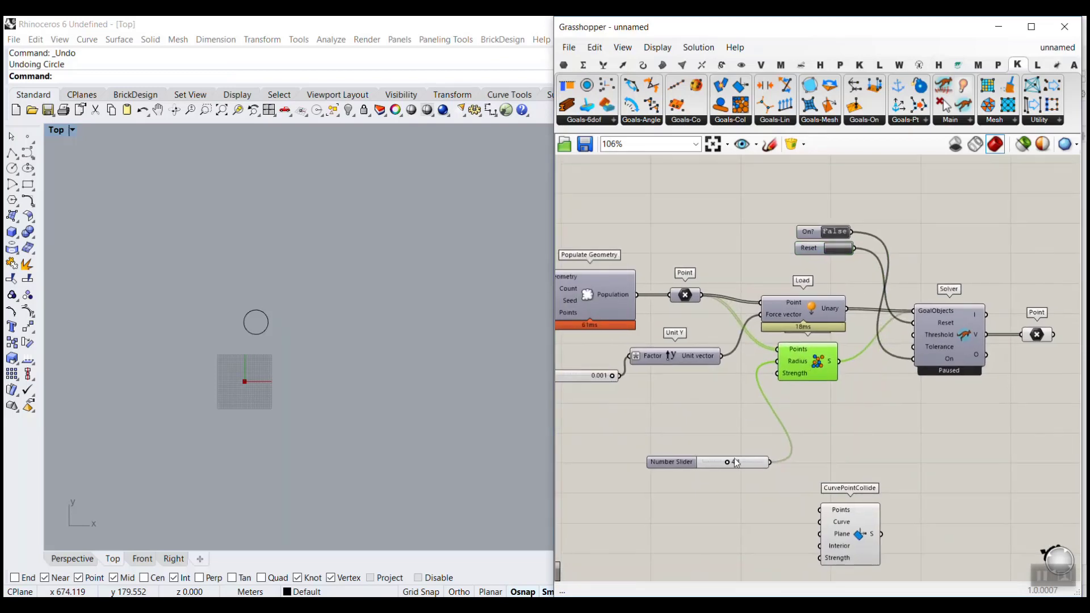
left_click_drag(736, 462, 698, 404)
left_click_drag(864, 521, 842, 451)
scroll(806, 420, "up", 4)
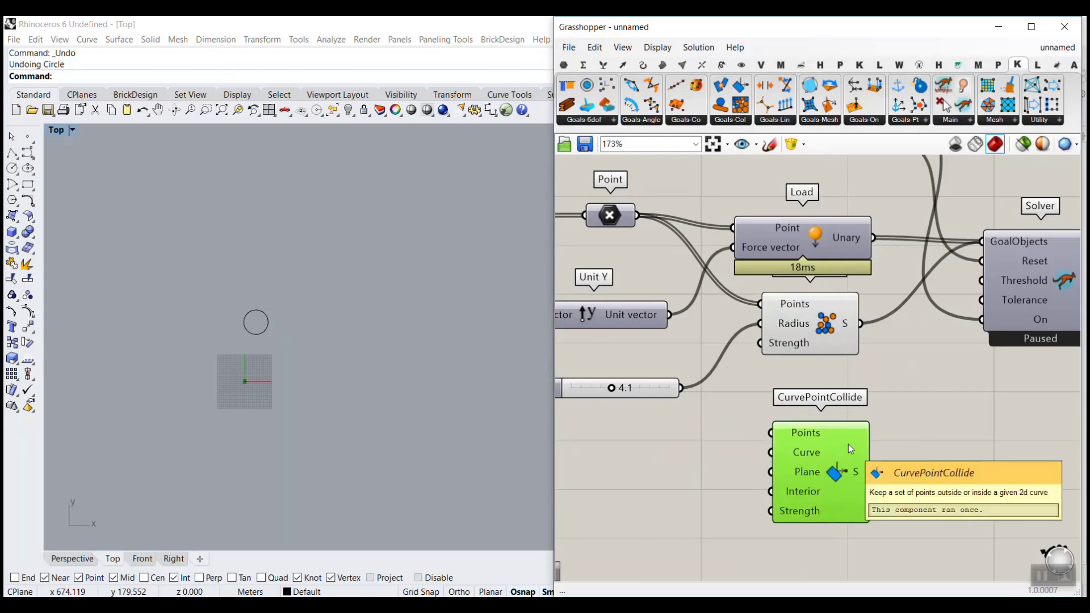
Feed the Point parameter into CurvePointCollide's Points, and draw a closed, wavy interpolated curve in the Top view with a dip beneath the circle.
left_click_drag(637, 215, 770, 433)
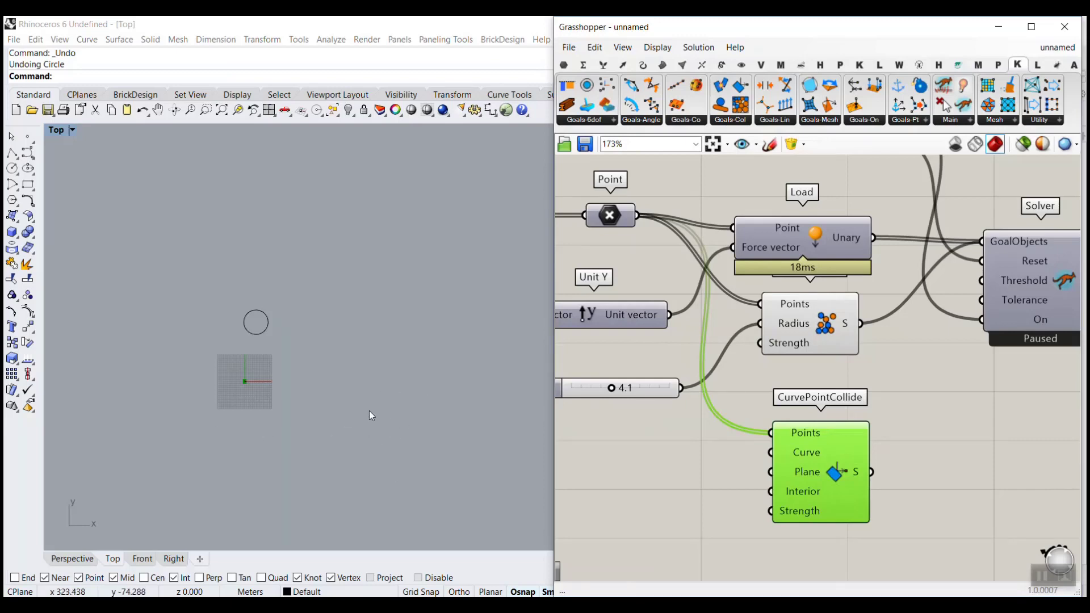
left_click(28, 152)
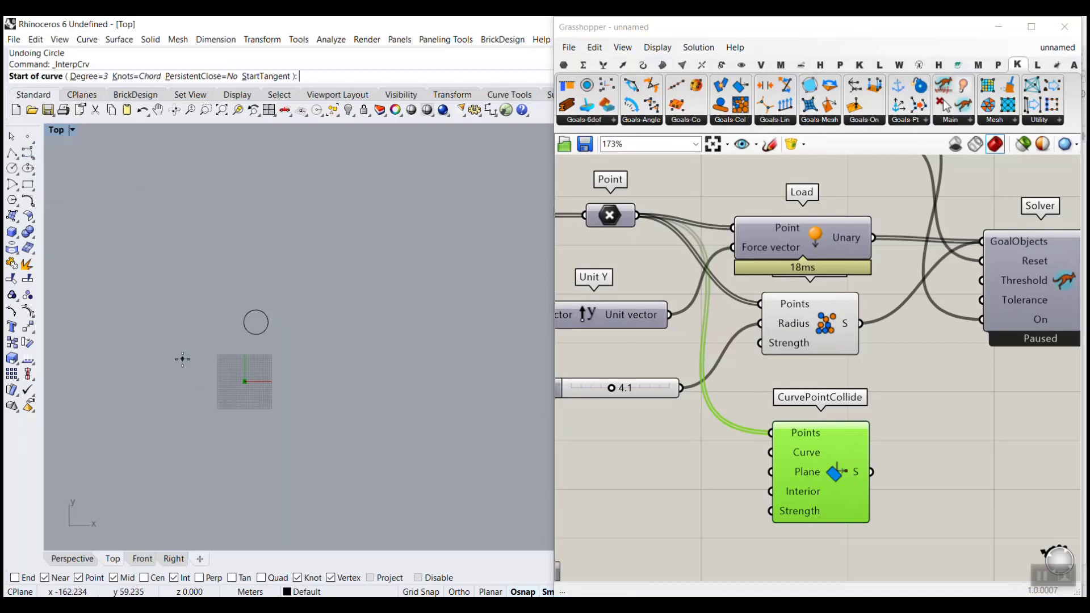
left_click(182, 355)
left_click(217, 402)
left_click(266, 390)
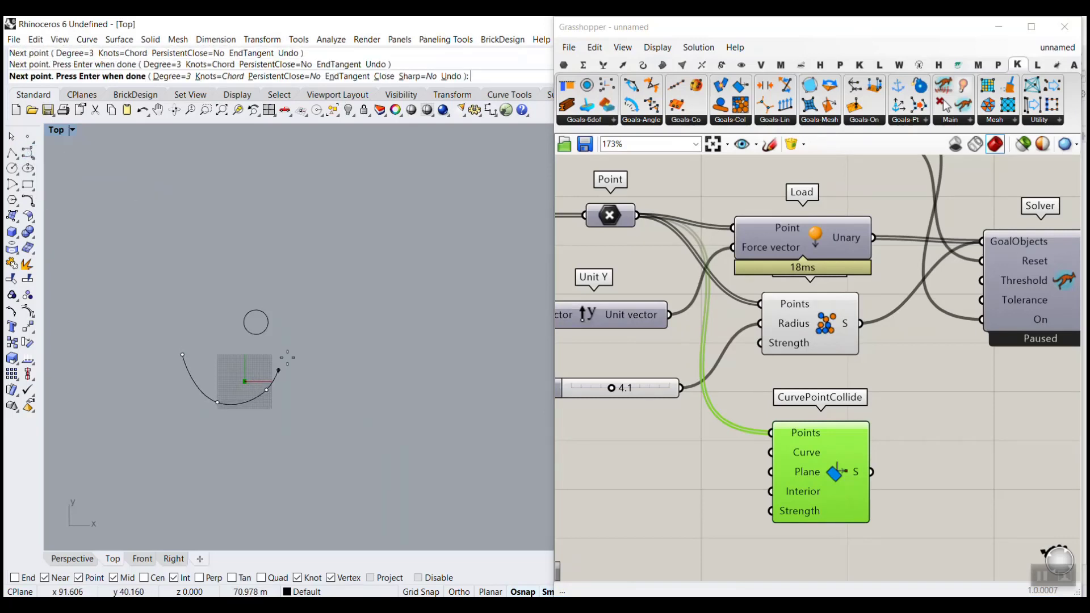
left_click(299, 350)
left_click(337, 345)
left_click(354, 387)
left_click(332, 460)
left_click(241, 475)
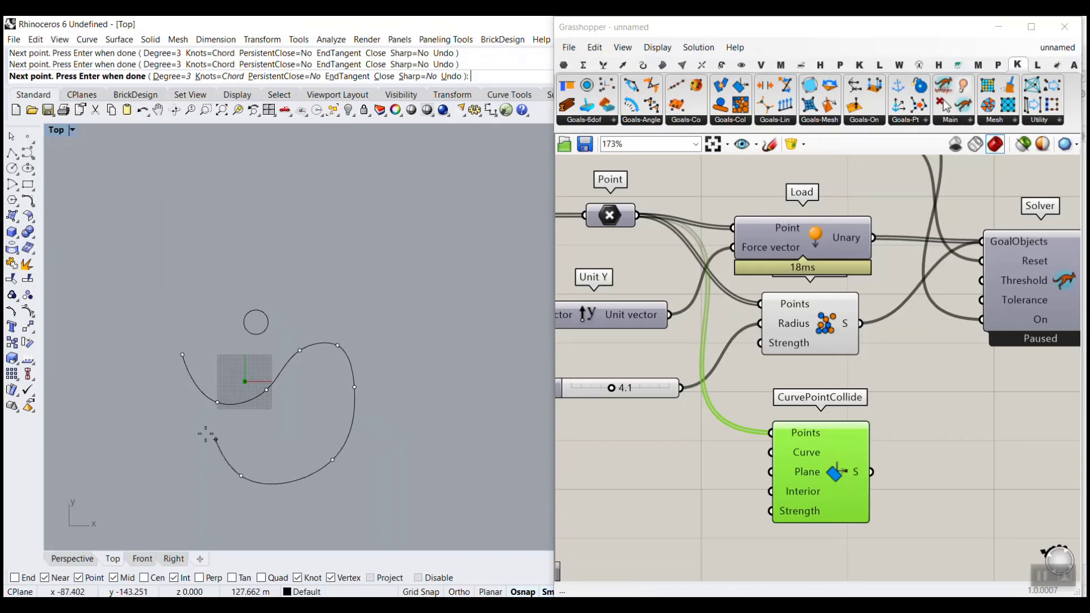
left_click(202, 431)
left_click(159, 408)
left_click(140, 372)
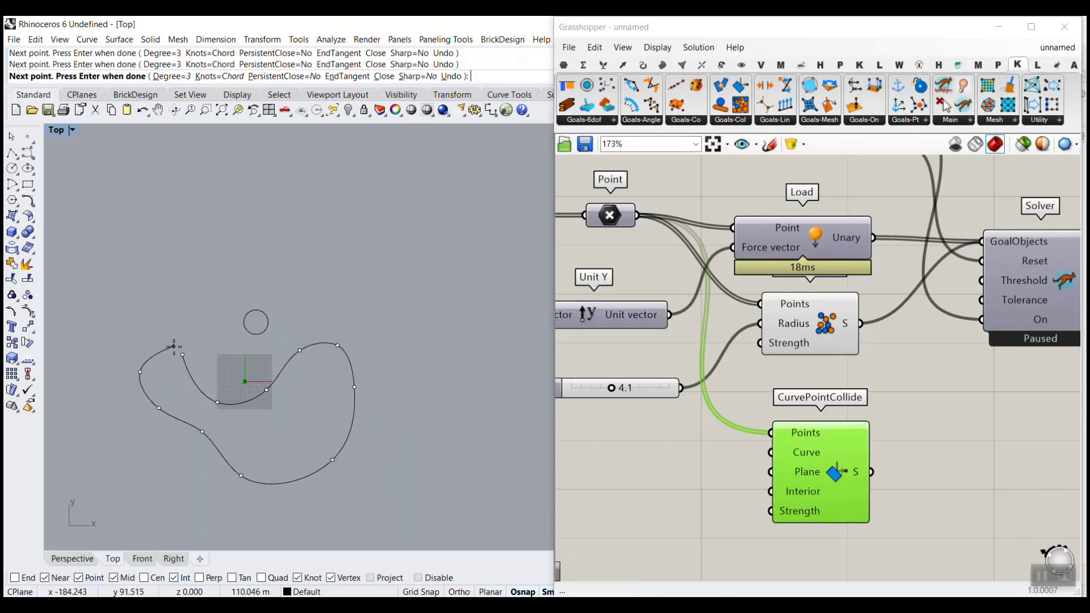
left_click(182, 355)
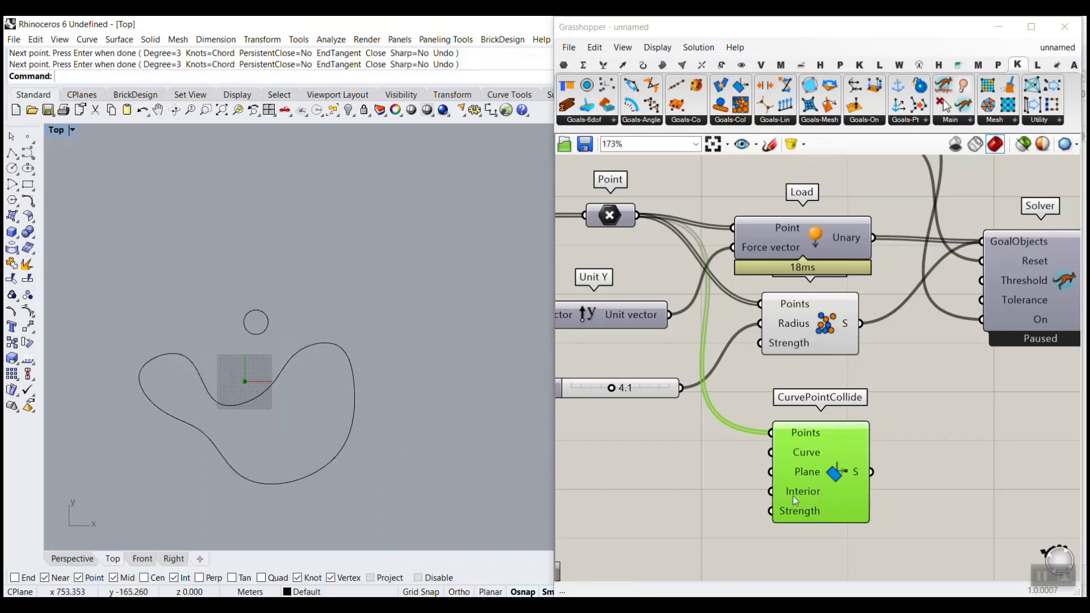
Add a Curve parameter, connect it to CurvePointCollide's Curve input and reference the closed wavy curve in it.
left_click(564, 65)
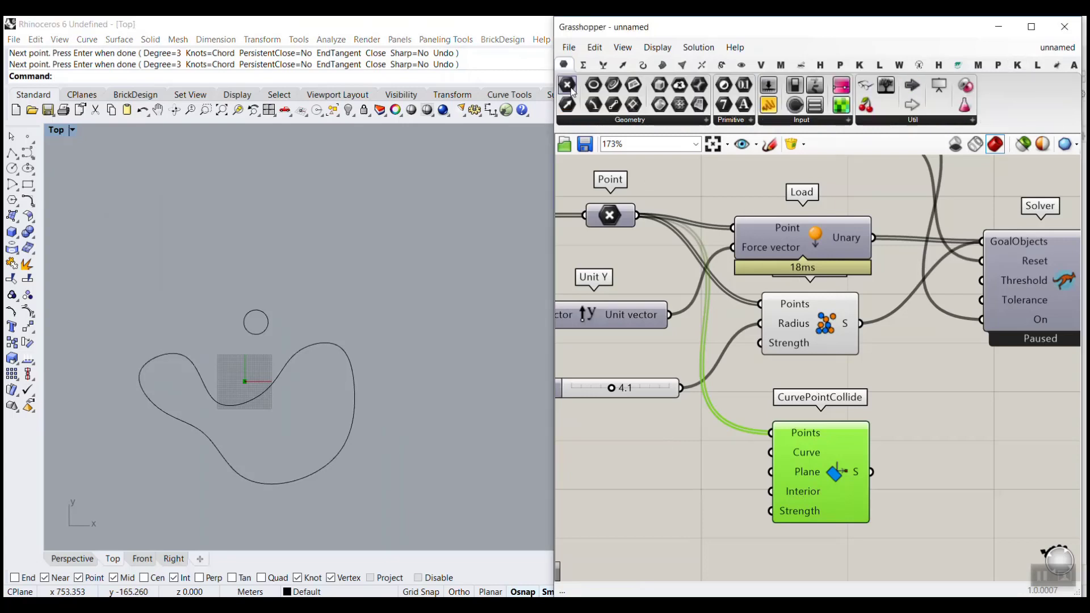
left_click(613, 85)
left_click_drag(685, 465, 760, 458)
right_click(695, 465)
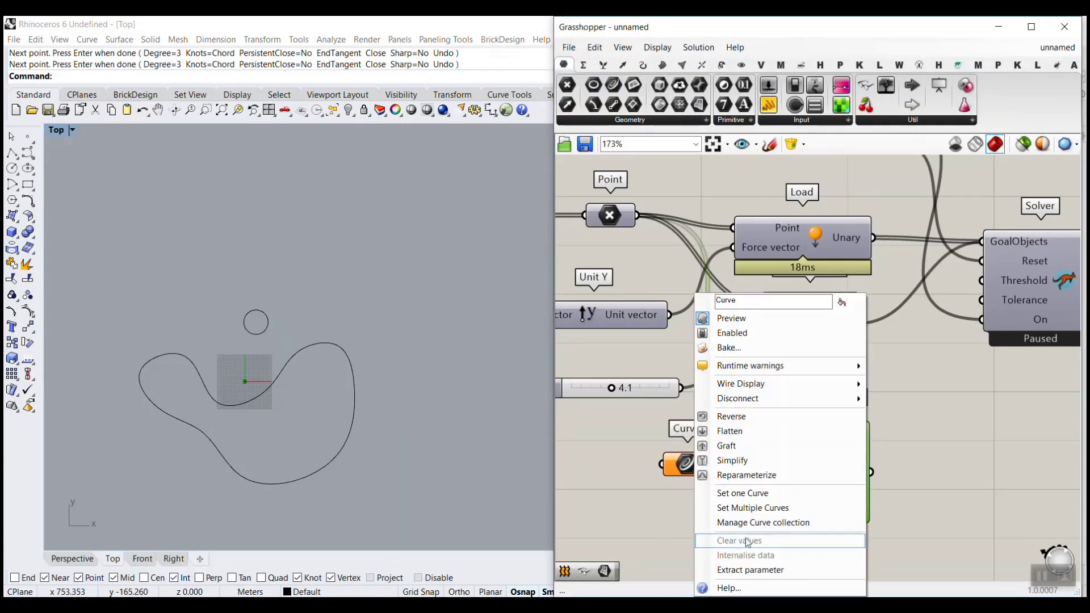
left_click(736, 492)
left_click(302, 351)
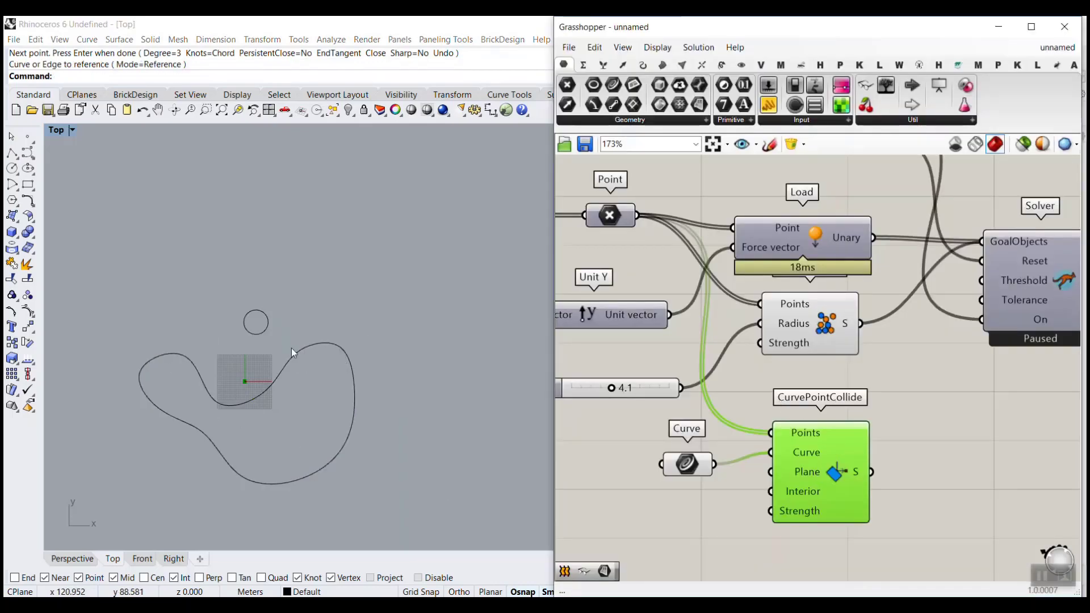
Move the circle straight up, well above the curve's dip, and start the simulation with On? set to True and a reset.
left_click_drag(261, 331, 259, 222)
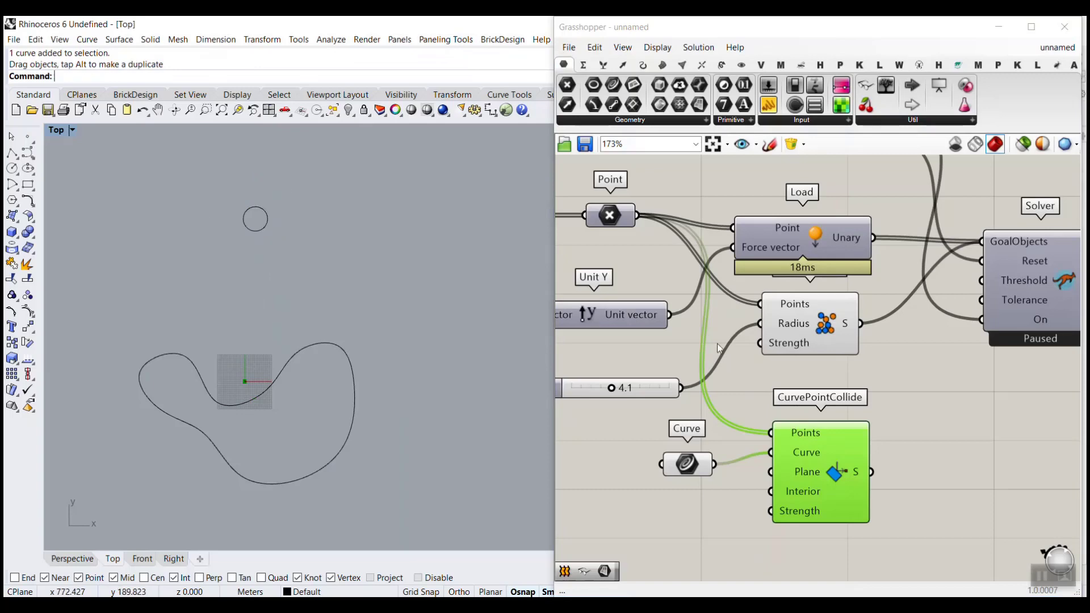
right_click_drag(909, 357, 822, 363)
scroll(817, 363, "down", 3)
scroll(798, 259, "up", 3)
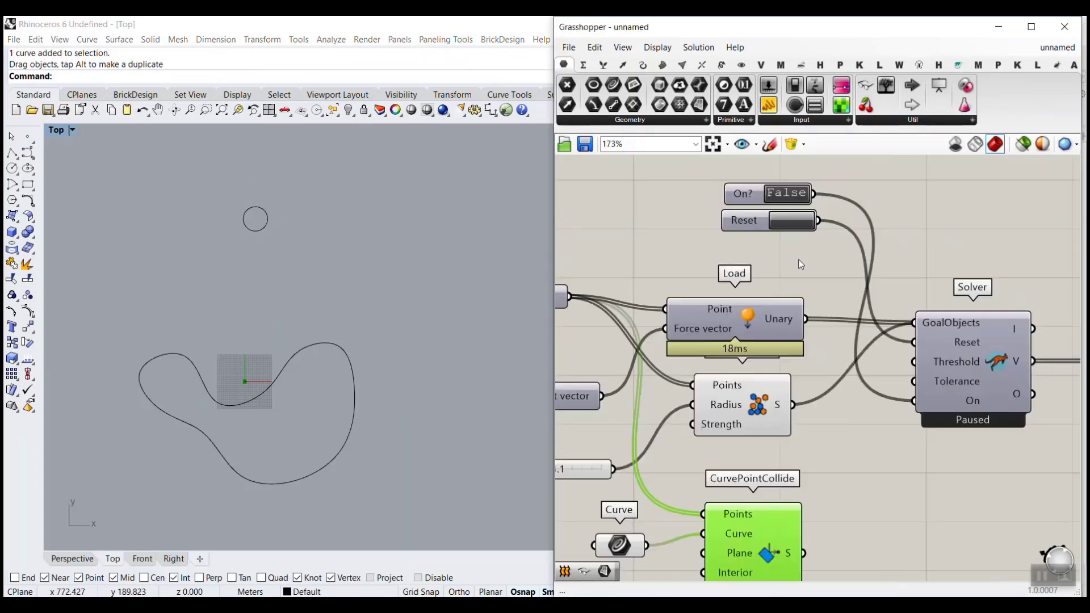
double_click(784, 196)
left_click(786, 221)
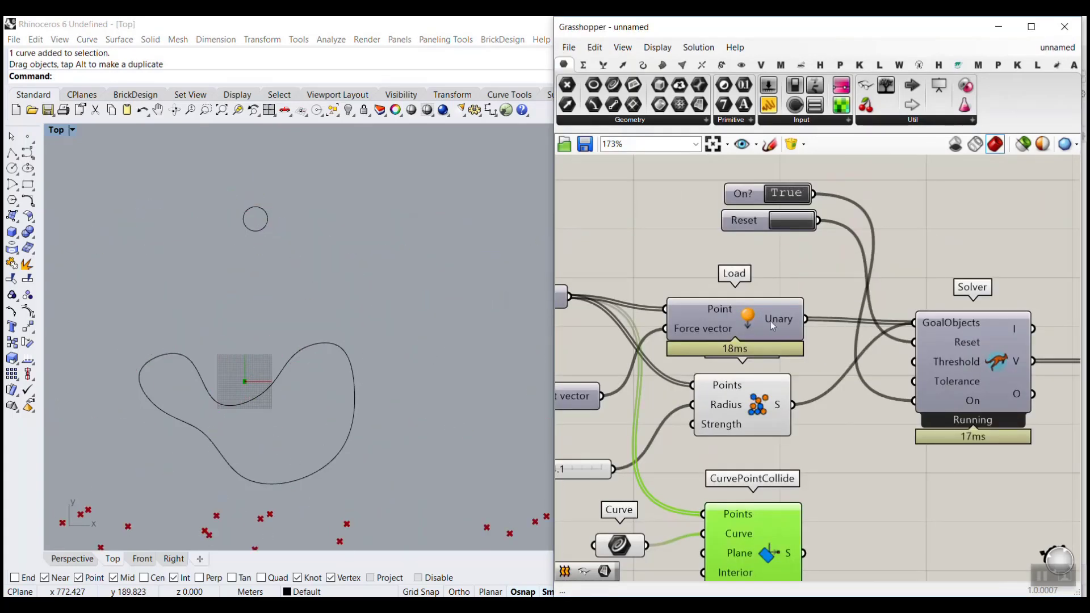
Set the SphereCollide radius slider to 1.3, reset the simulation and switch On? to False.
right_click_drag(684, 386, 840, 358)
left_click_drag(700, 442, 673, 445)
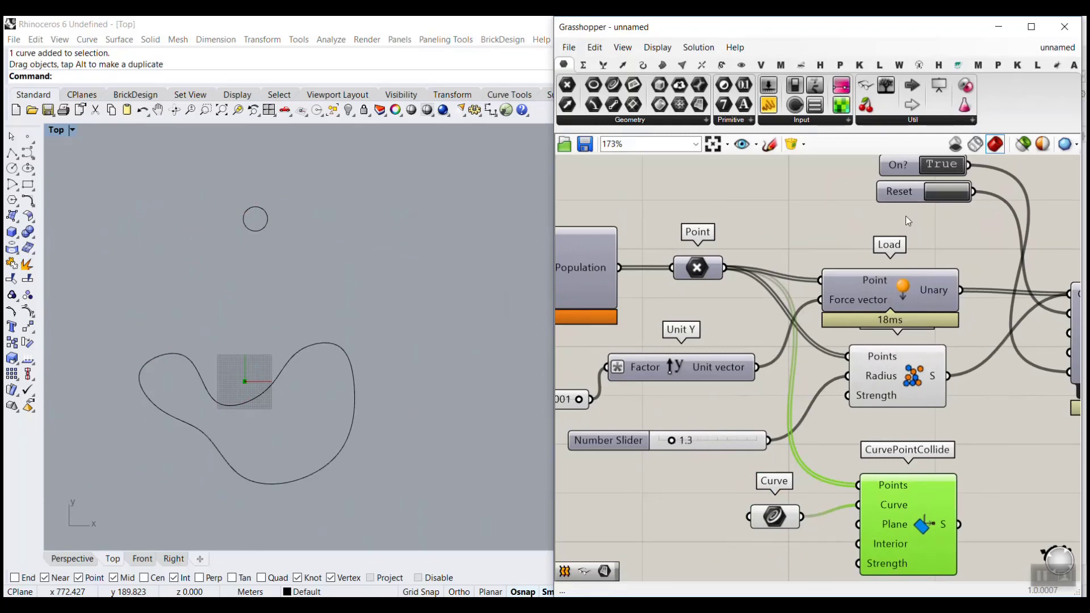
left_click(941, 194)
left_click(944, 163)
Examine CurvePointCollide's Plane, Interior and Strength inputs, comparing the collision plane with the geometry in the Perspective and Top views.
right_click_drag(928, 391, 853, 306)
scroll(799, 475, "up", 2)
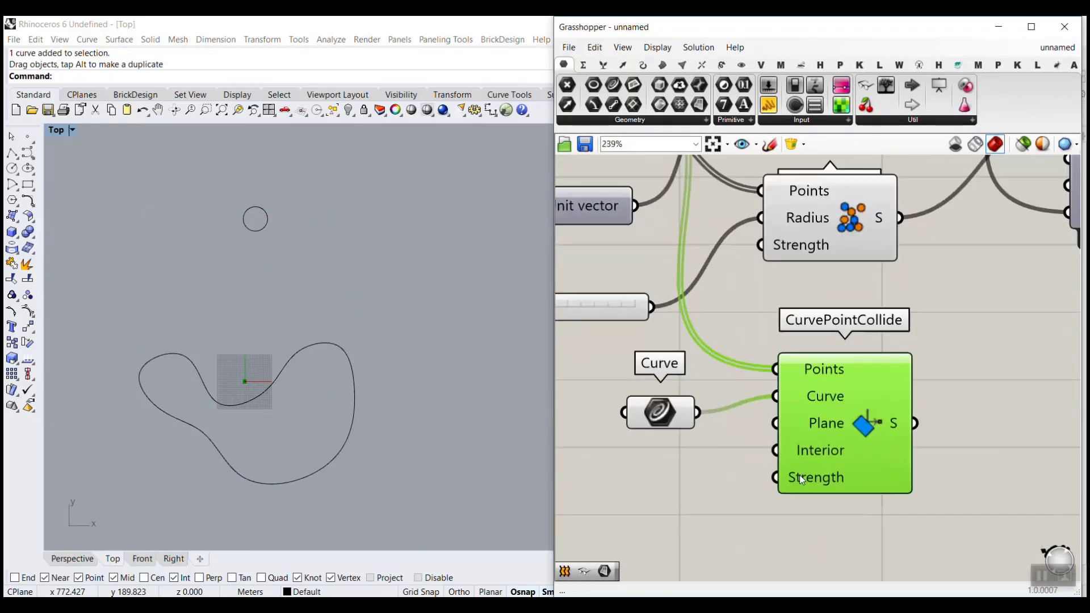
right_click_drag(799, 474, 869, 430)
mouse_move(883, 384)
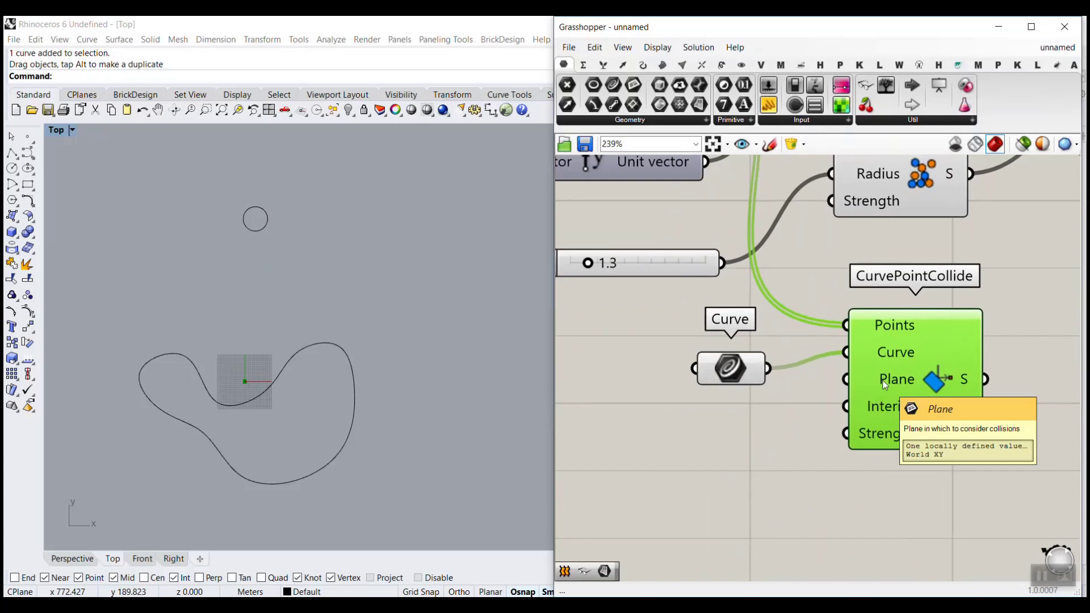
left_click(72, 559)
scroll(357, 390, "down", 2)
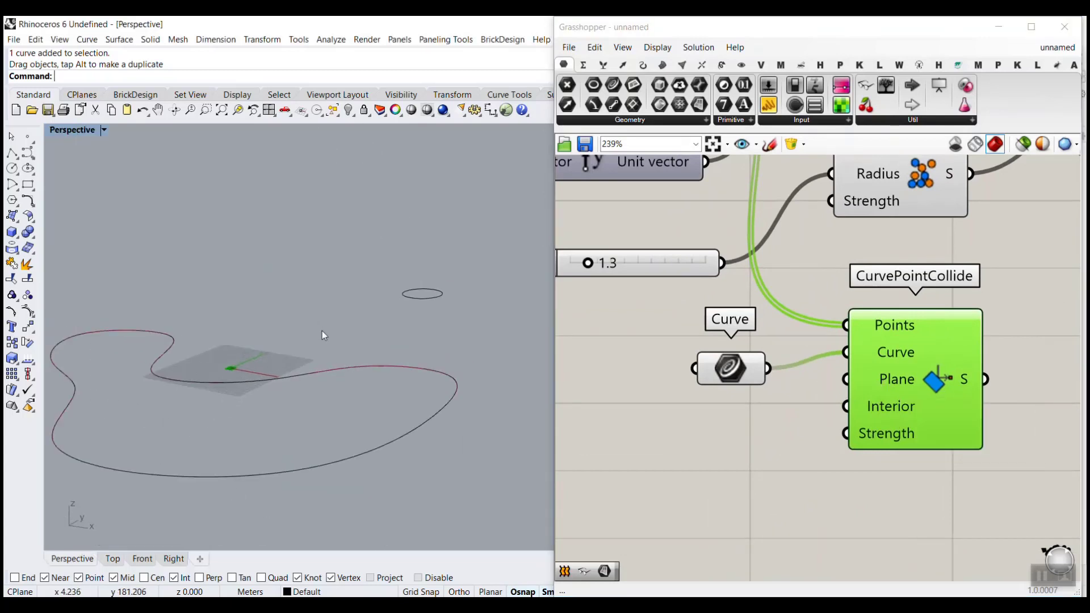
scroll(321, 334, "down", 2)
left_click(114, 558)
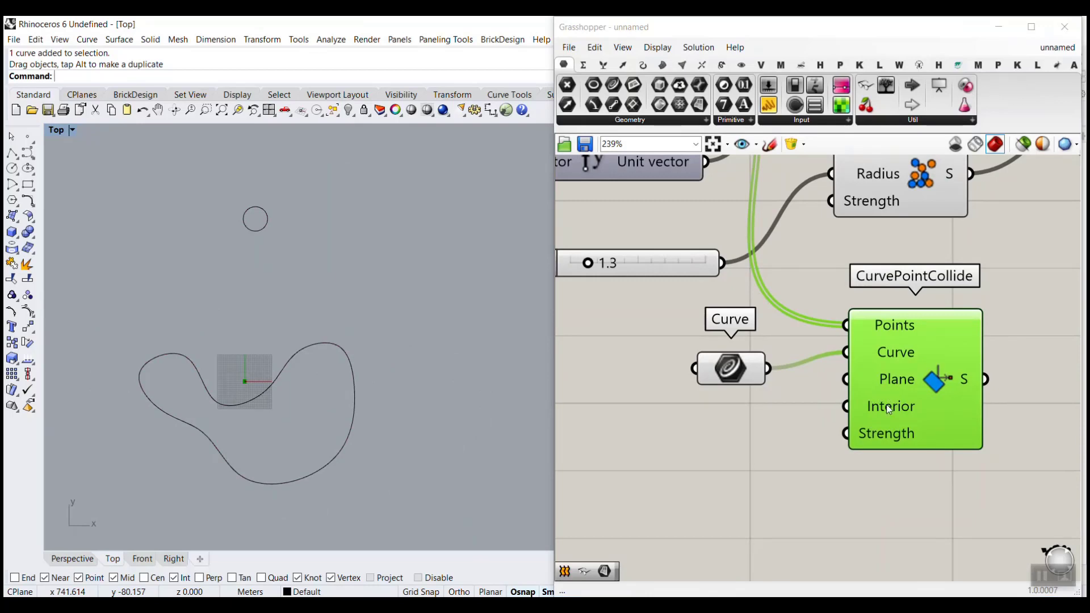
right_click_drag(889, 408, 809, 386)
mouse_move(809, 387)
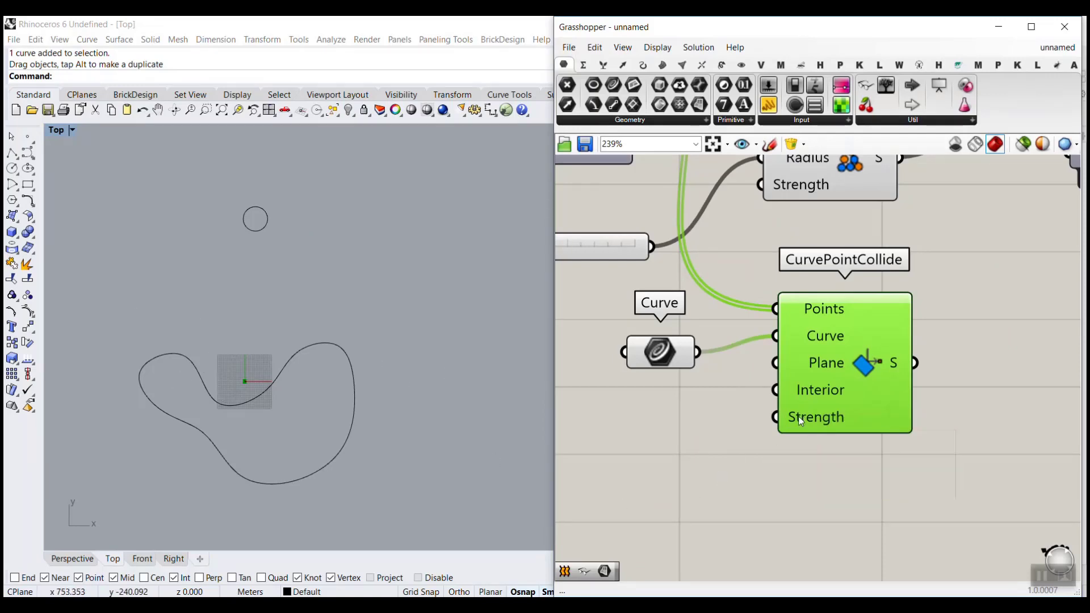
Add CurvePointCollide's output to the Solver's GoalObjects and run the simulation with On? set to True to check the points against the curve.
scroll(823, 421, "down", 3)
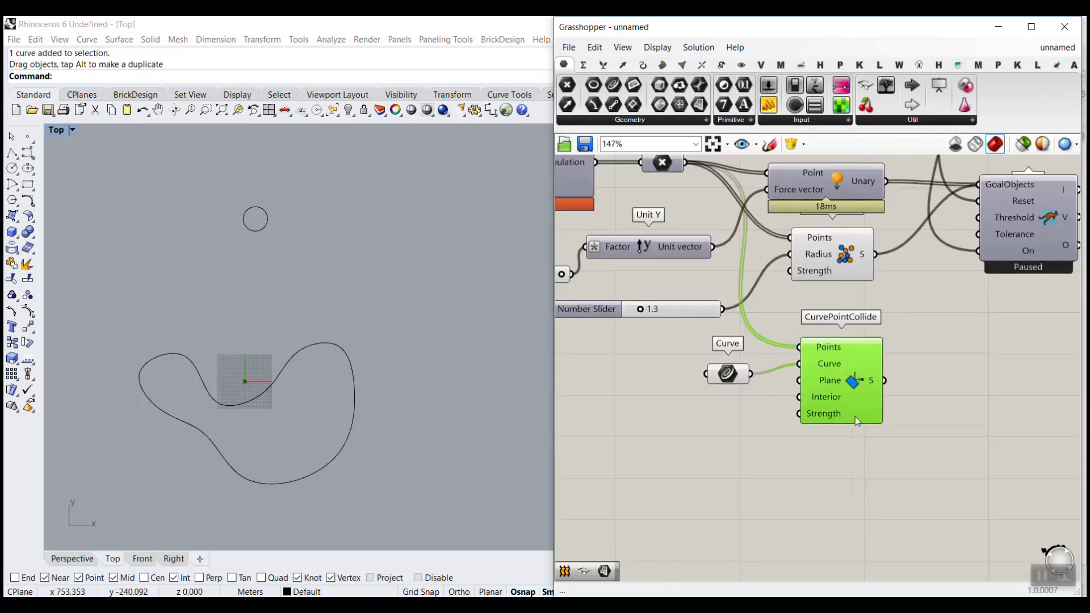
left_click_drag(889, 383, 978, 185)
scroll(968, 346, "down", 3)
scroll(878, 193, "up", 2)
left_click(897, 190)
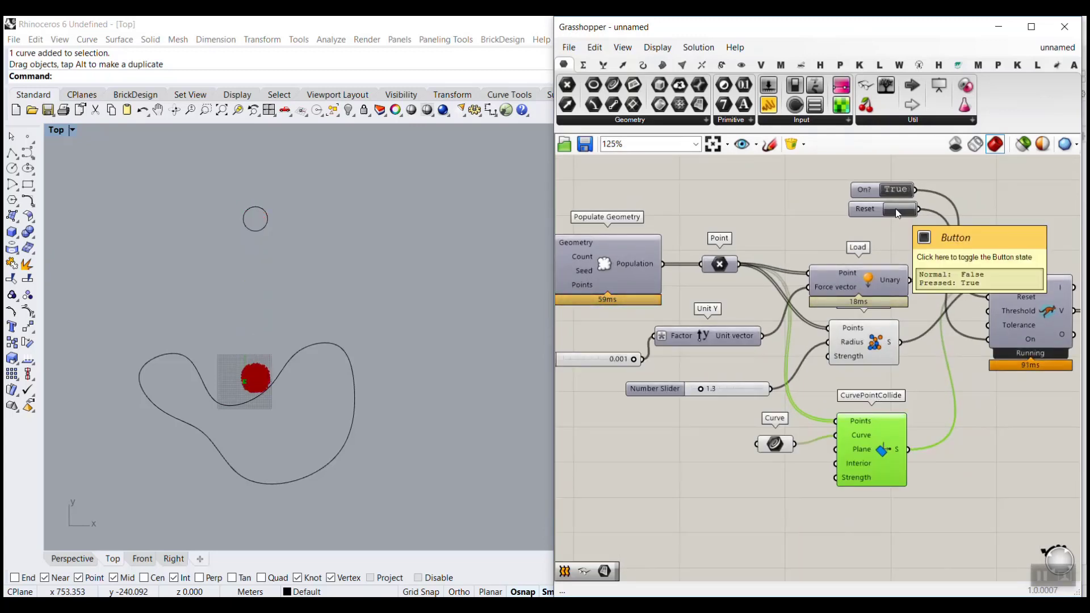
scroll(227, 394, "up", 5)
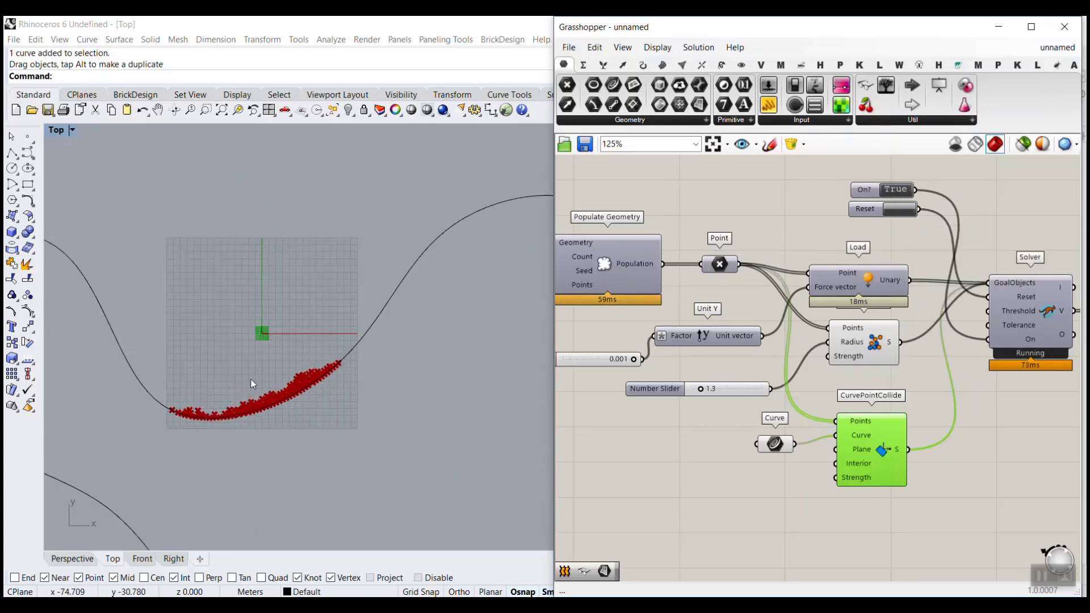
scroll(259, 384, "down", 2)
scroll(259, 382, "down", 1)
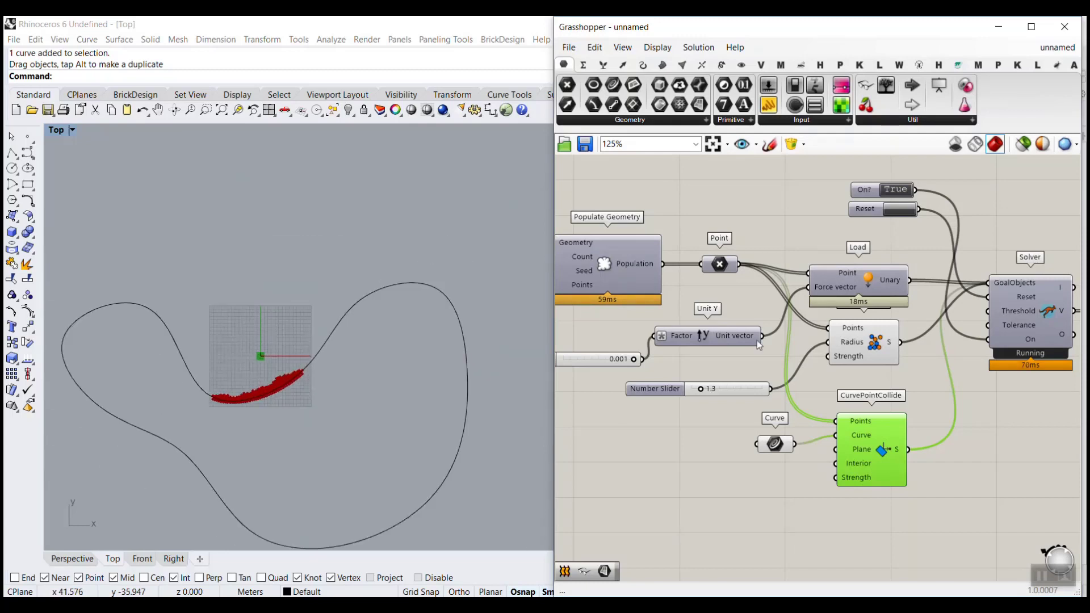
left_click(891, 213)
scroll(328, 402, "down", 2)
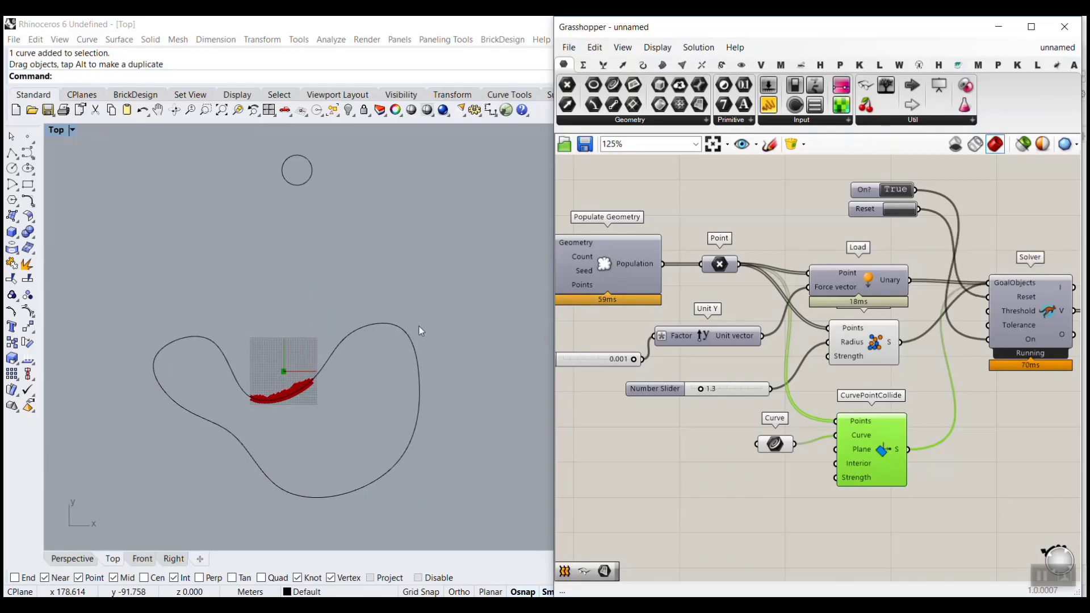
Move SphereCollide slightly down, clear of Load, and disconnect CurvePointCollide from the Solver's GoalObjects.
scroll(737, 390, "up", 4)
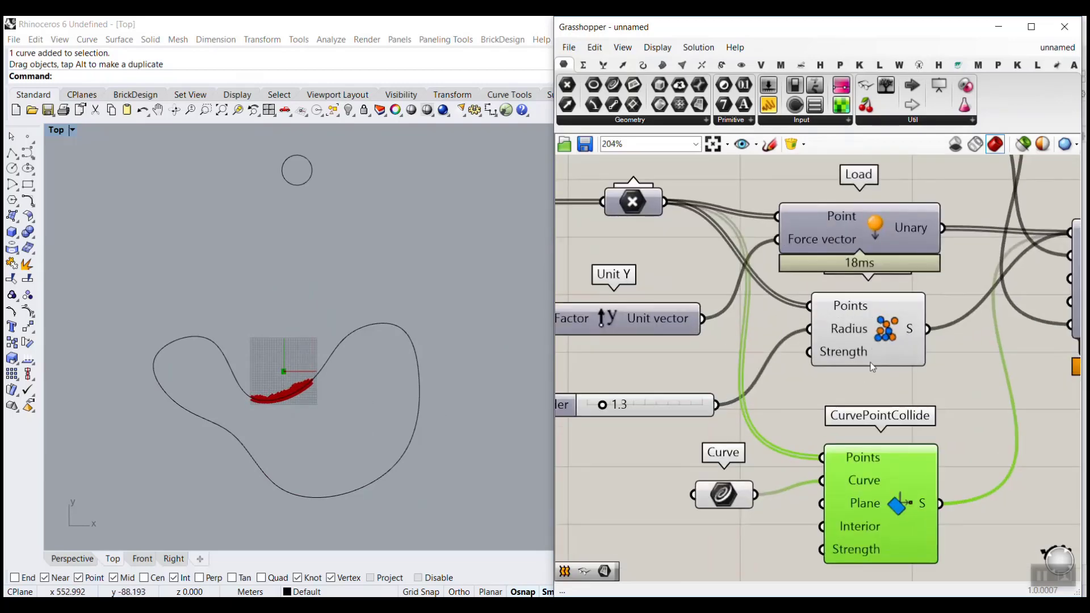
left_click(822, 322)
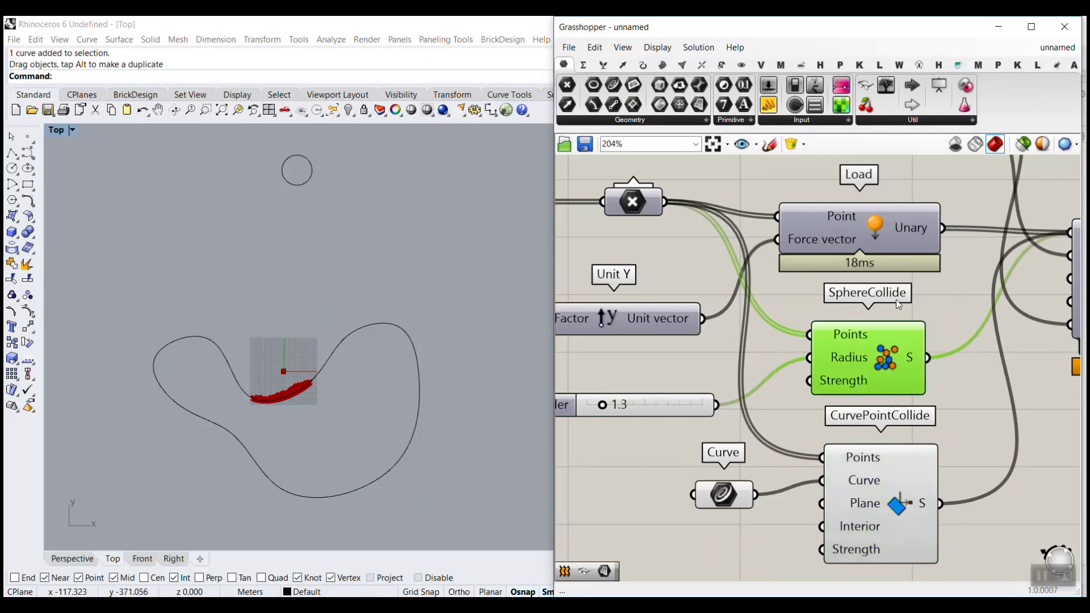
scroll(895, 299, "down", 3)
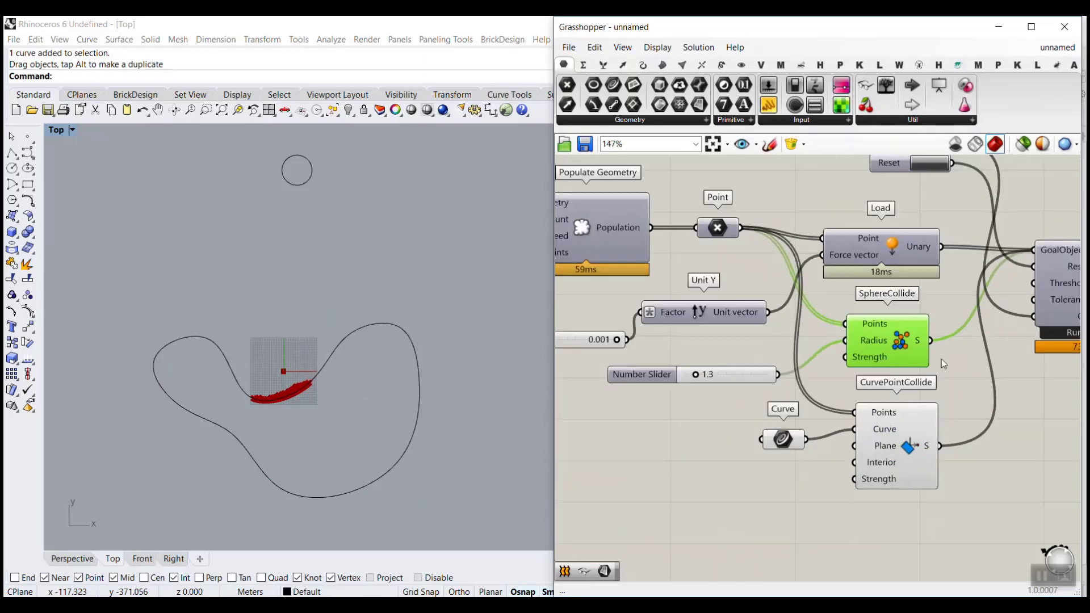
left_click_drag(864, 499, 957, 304, "ctrl")
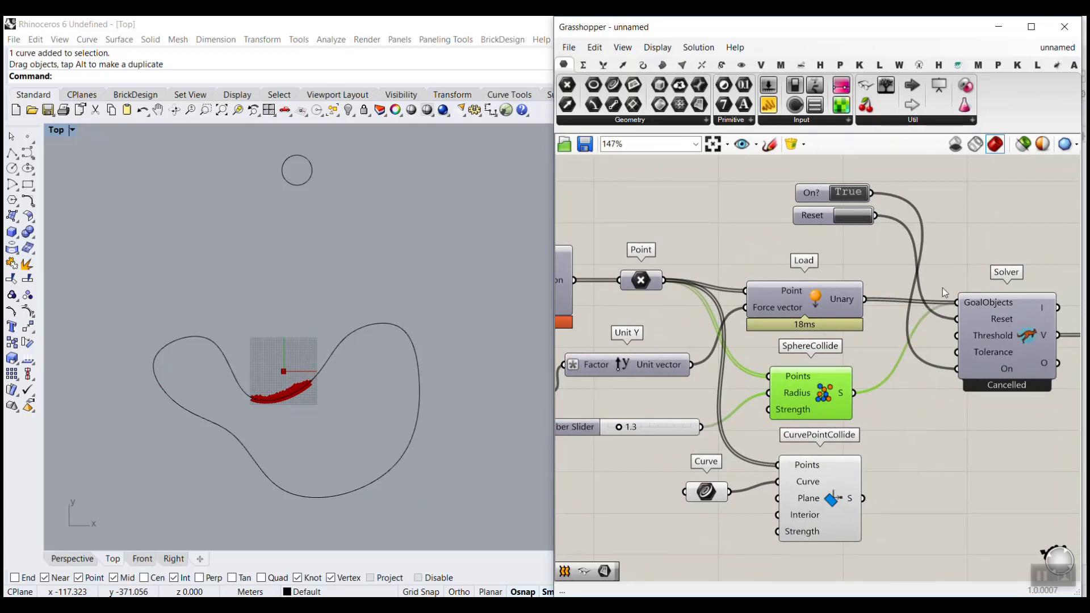
Set the SphereCollide radius slider to 5.9 and replay the simulation in the Perspective view to check whether points leave the plane.
left_click(855, 219)
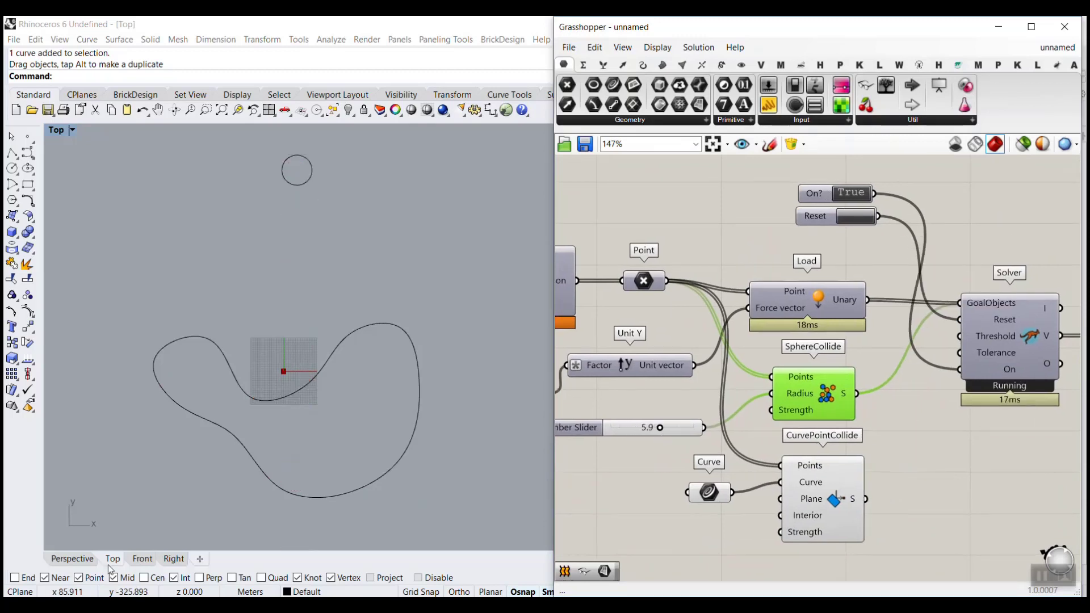
left_click(72, 559)
left_click(855, 219)
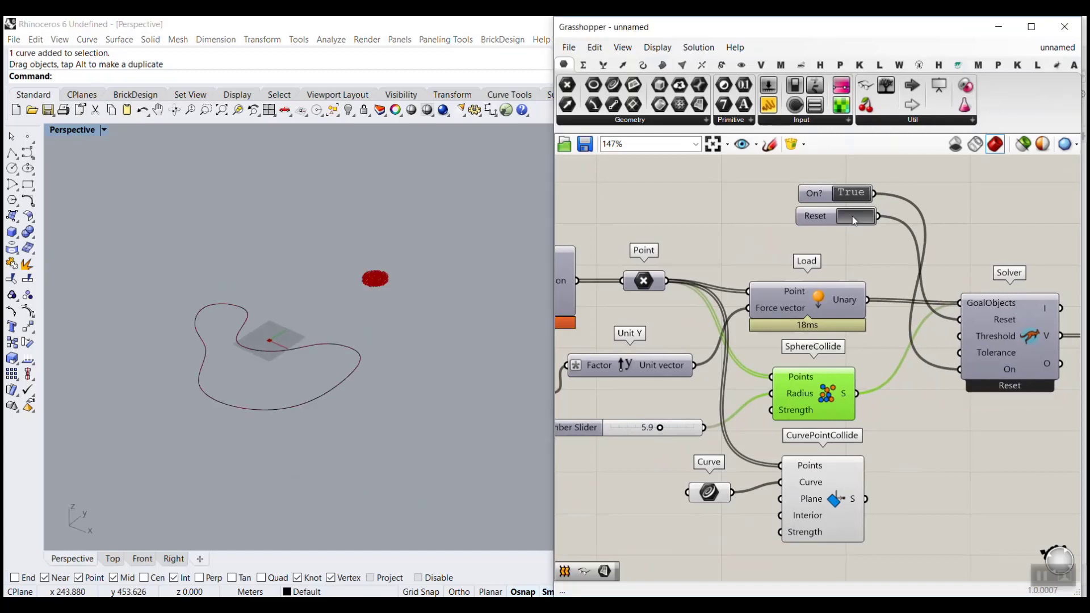
right_click_drag(479, 282, 439, 236)
left_click(852, 215)
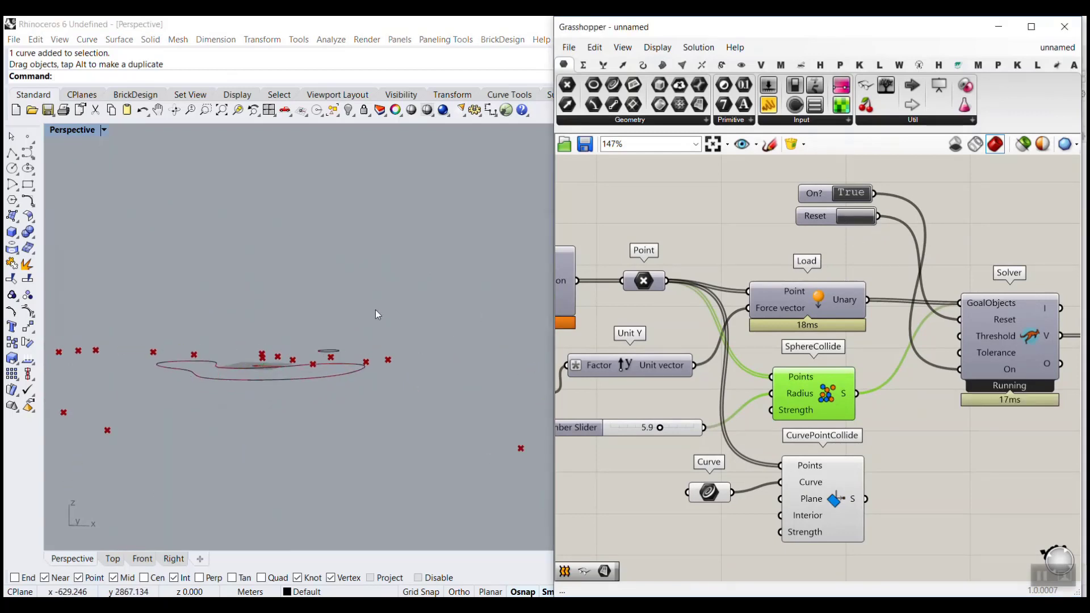
right_click_drag(373, 312, 258, 454)
left_click(112, 559)
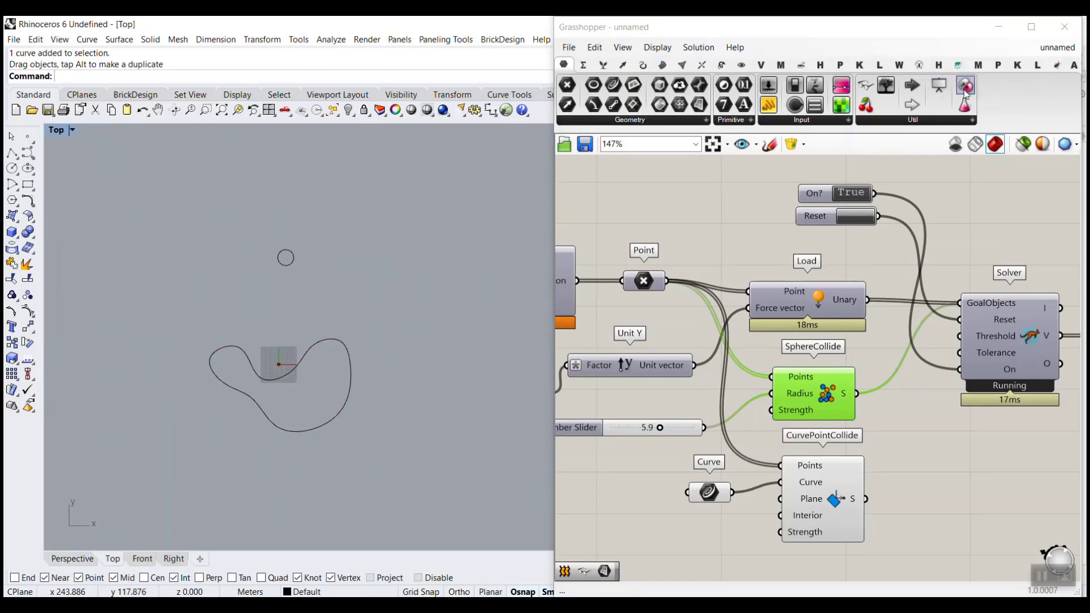
Add an OnPlane component from the Kangaroo Goals-On group directly below CurvePointCollide.
left_click(1017, 66)
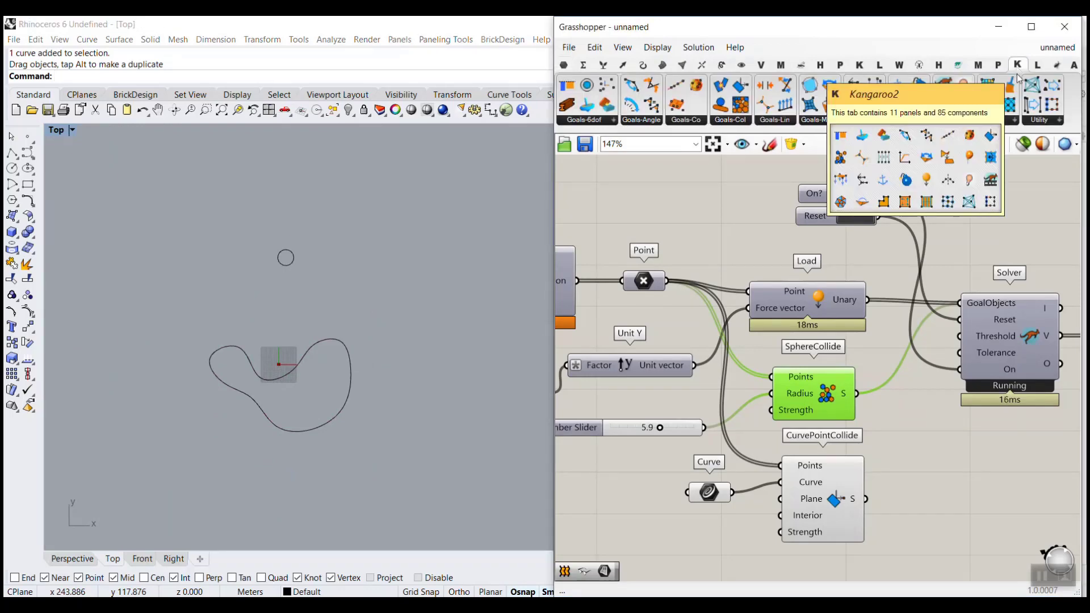
left_click(870, 121)
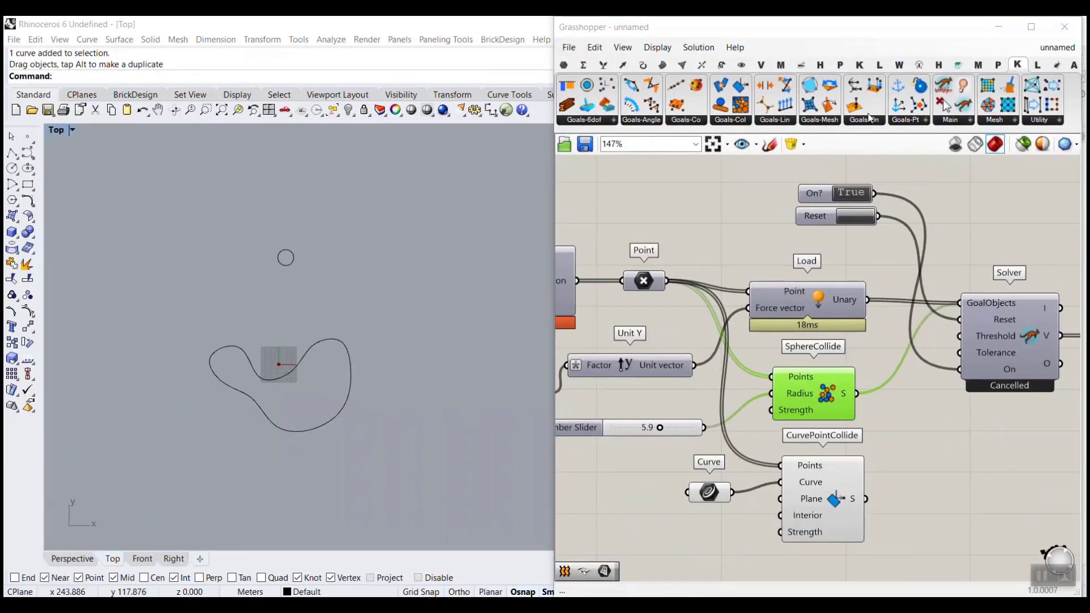
left_click(869, 119)
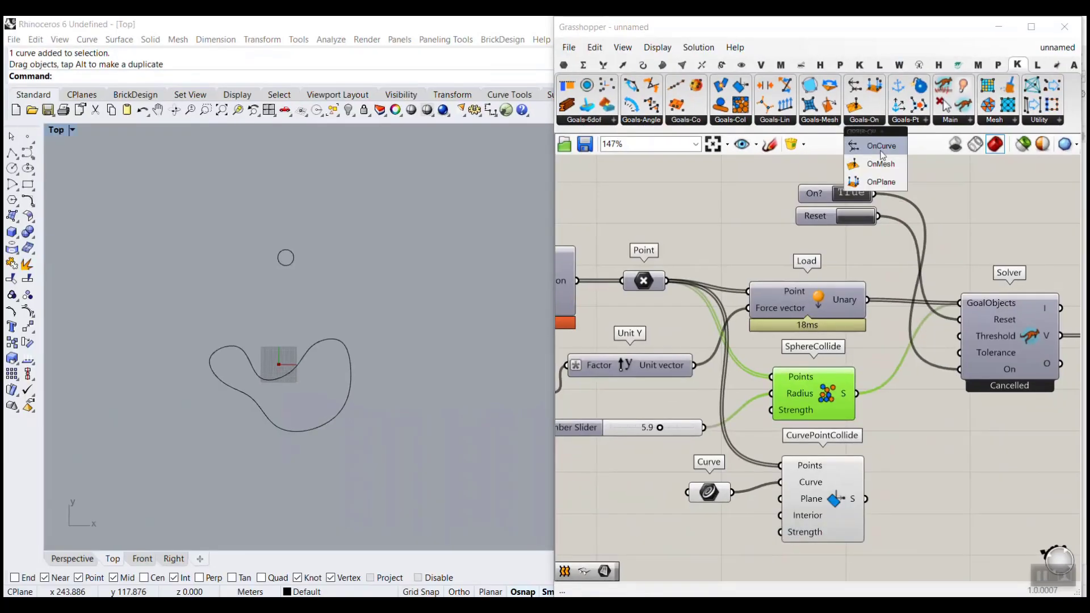
left_click_drag(888, 180, 909, 194)
scroll(909, 192, "down", 3)
left_click(859, 435)
scroll(794, 408, "up", 4)
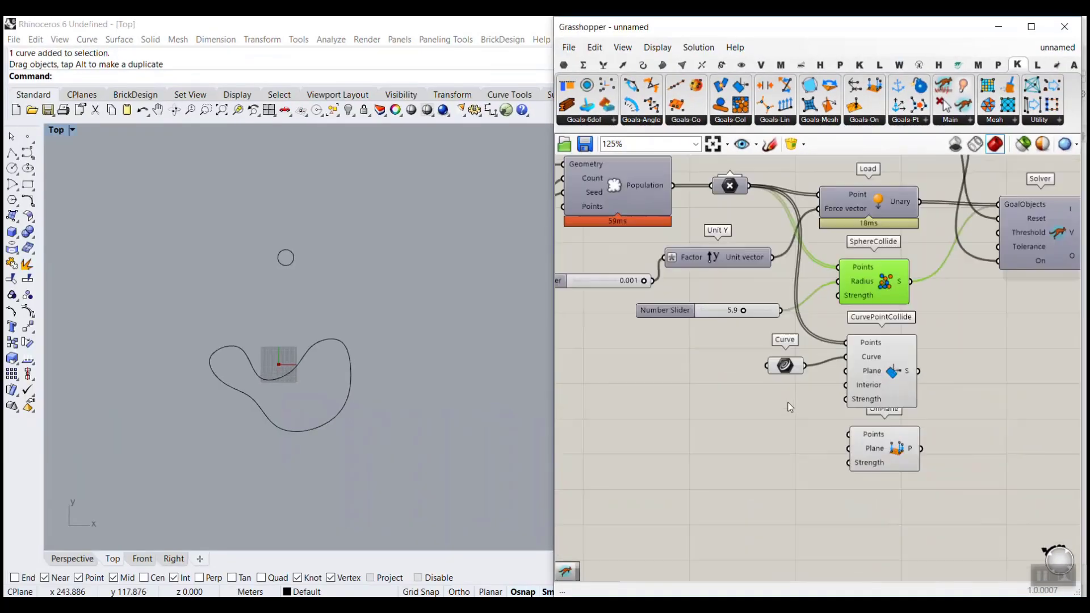
Connect the Point parameter to OnPlane's Points input and add OnPlane's output to the Solver's GoalObjects.
right_click_drag(793, 241, 790, 290)
left_click_drag(731, 156, 875, 501)
right_click_drag(903, 521, 882, 422)
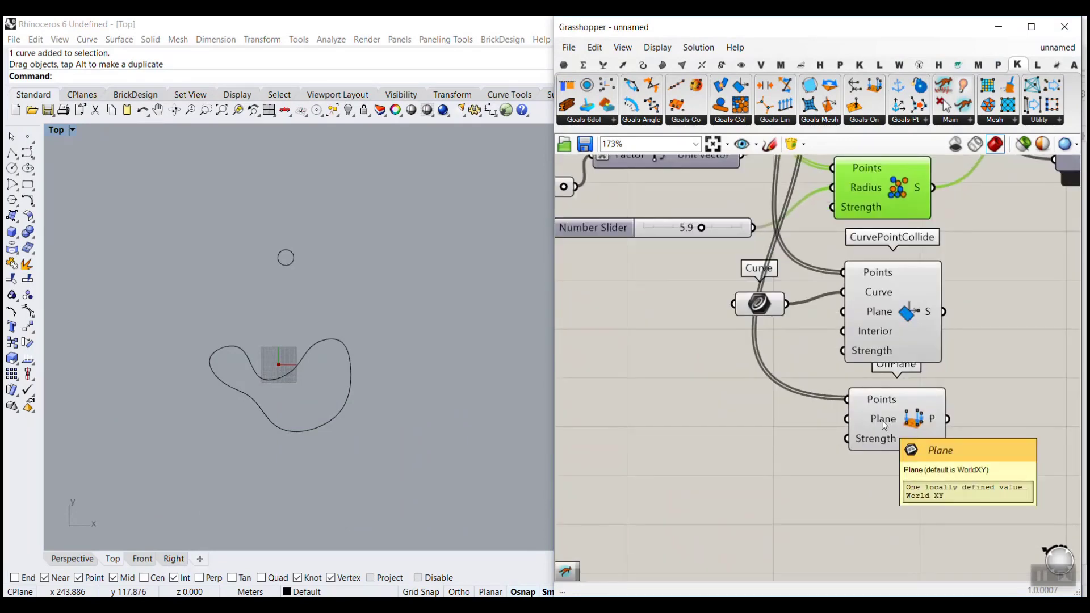
right_click_drag(962, 405, 842, 532)
scroll(840, 545, "down", 3)
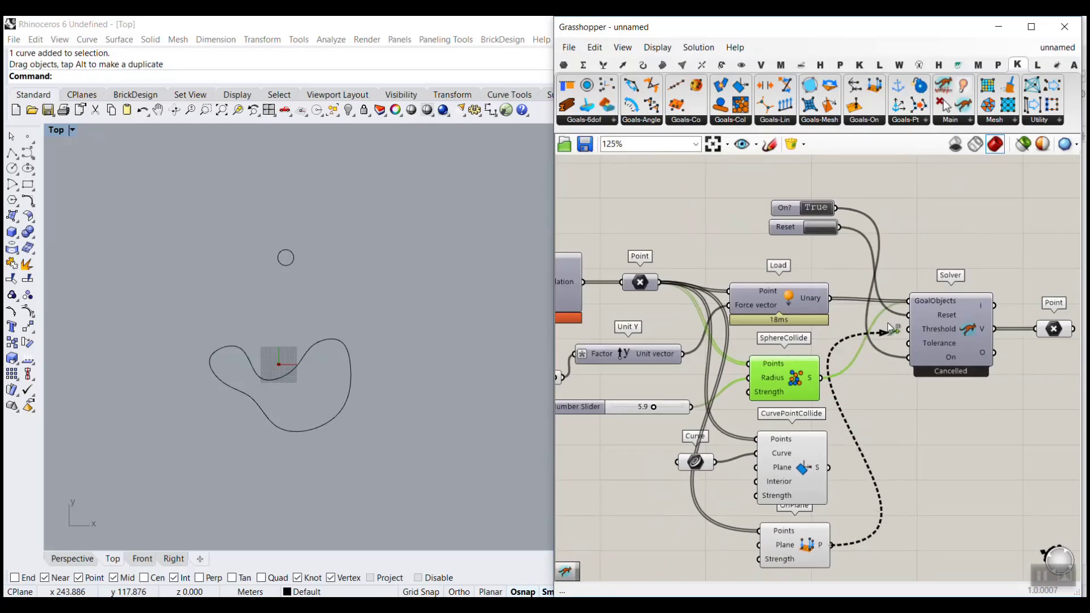
right_click_drag(740, 416, 803, 393)
Set the SphereCollide radius slider to 1.6 and move OnPlane slightly down, clear of CurvePointCollide.
scroll(707, 396, "up", 3)
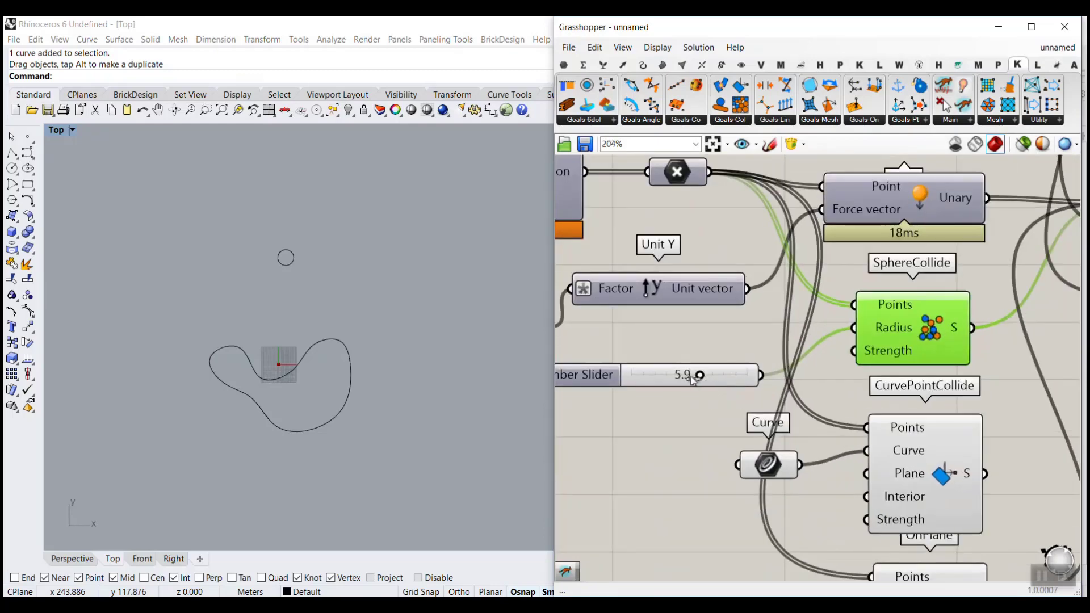
left_click_drag(654, 380, 646, 381)
scroll(738, 417, "down", 3)
right_click_drag(783, 505, 748, 421)
left_click_drag(817, 447, 819, 468)
right_click_drag(888, 318, 809, 418)
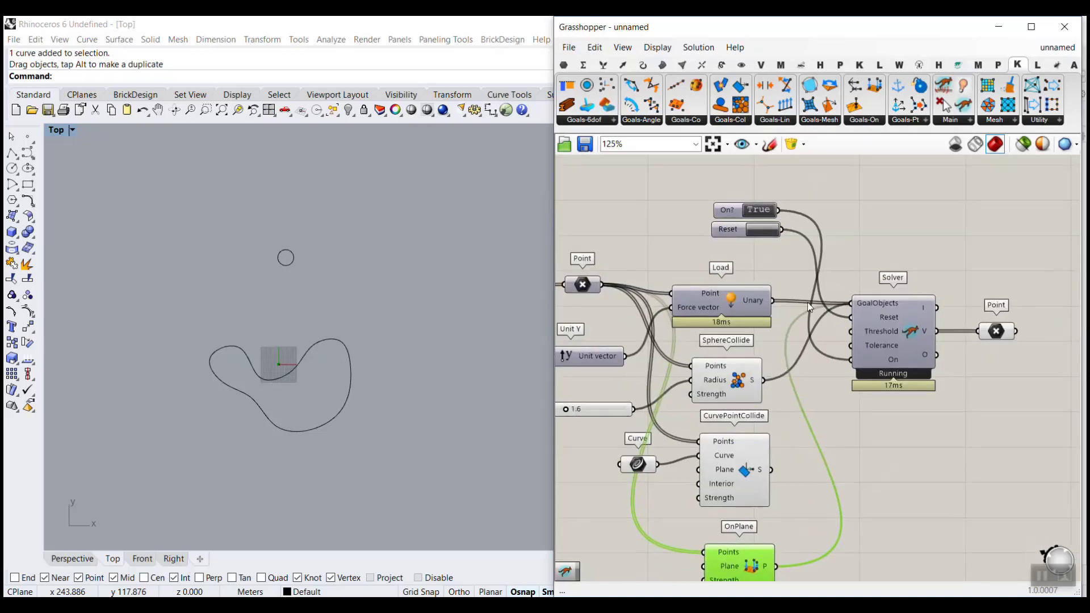
Add CurvePointCollide's output to the Solver's GoalObjects and reset the simulation to watch the points fall onto the curve.
left_click(770, 230)
left_click_drag(772, 470, 849, 304, "shift")
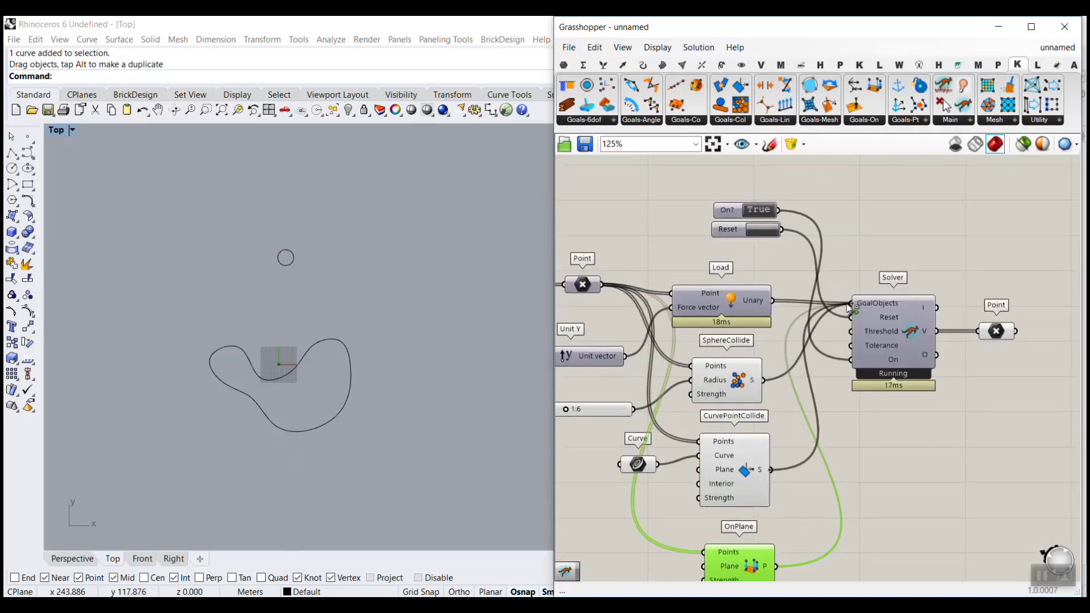
left_click(760, 231)
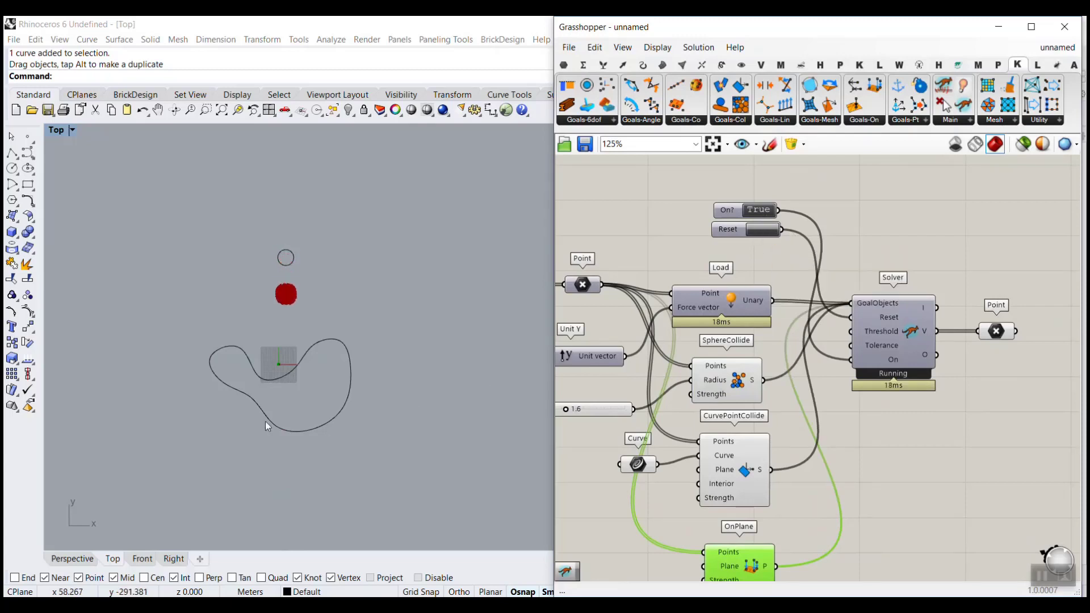
scroll(247, 397, "up", 4)
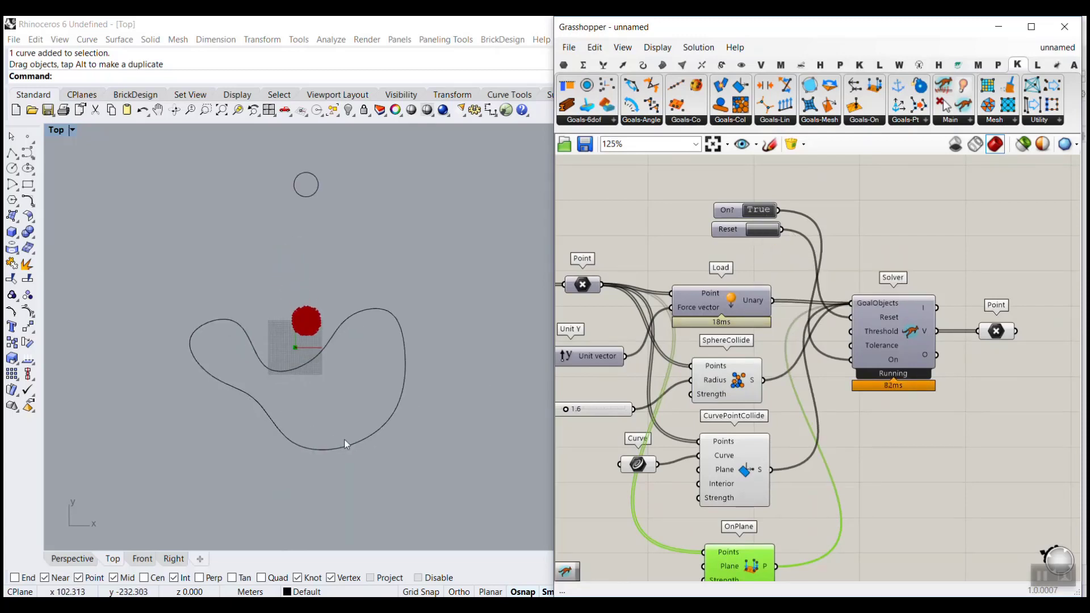
Rotate the closed collision curve in the Top view while the simulation runs to test how the points react.
left_click(384, 420)
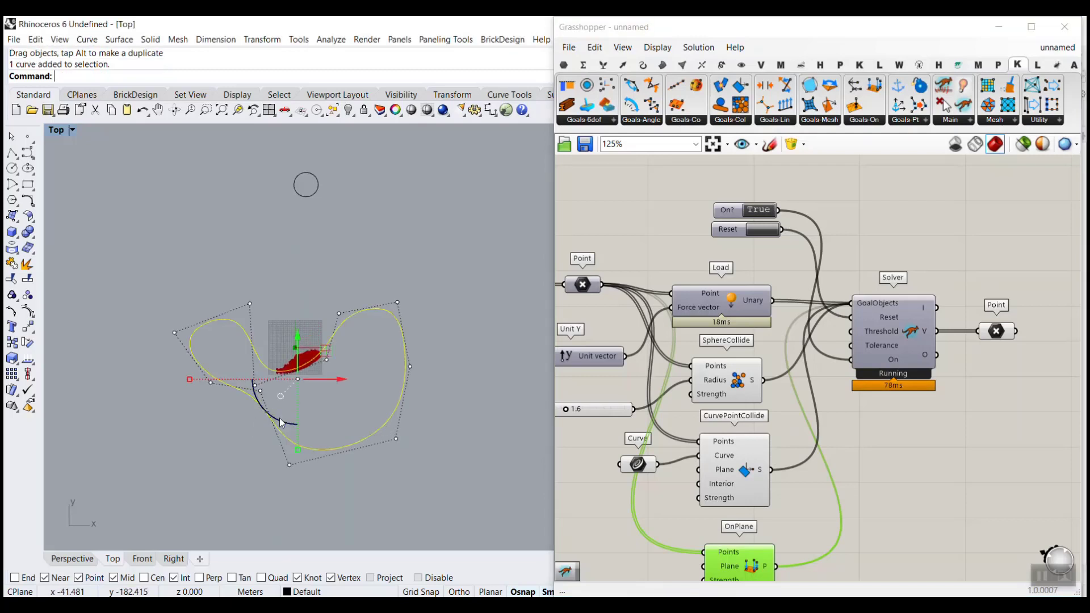
left_click_drag(280, 418, 270, 407)
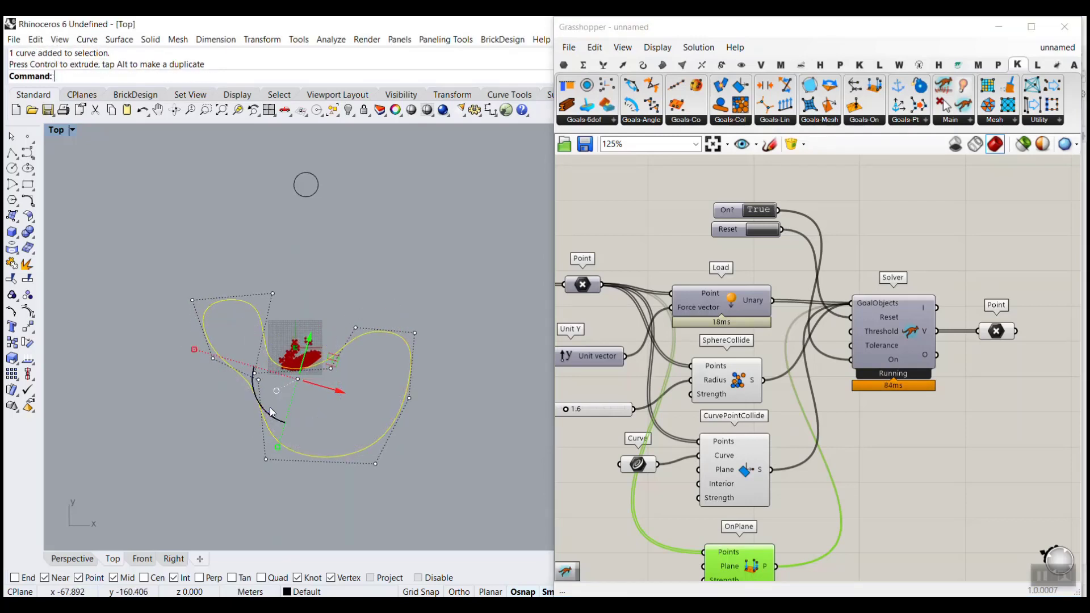
left_click(342, 370)
scroll(341, 370, "up", 2)
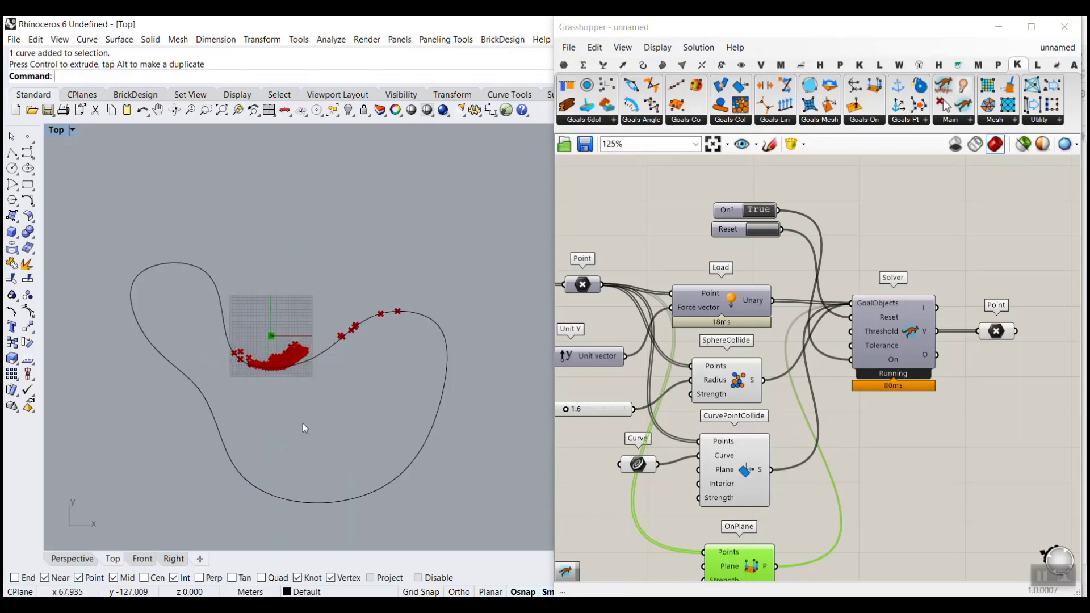
left_click(226, 451)
left_click_drag(259, 429, 258, 404)
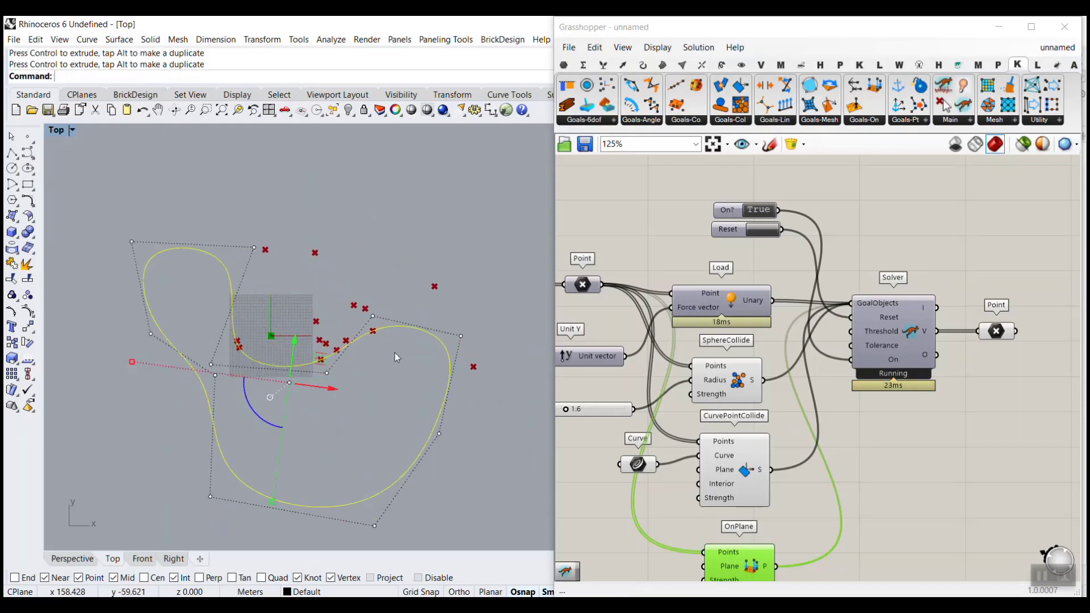
left_click(419, 299)
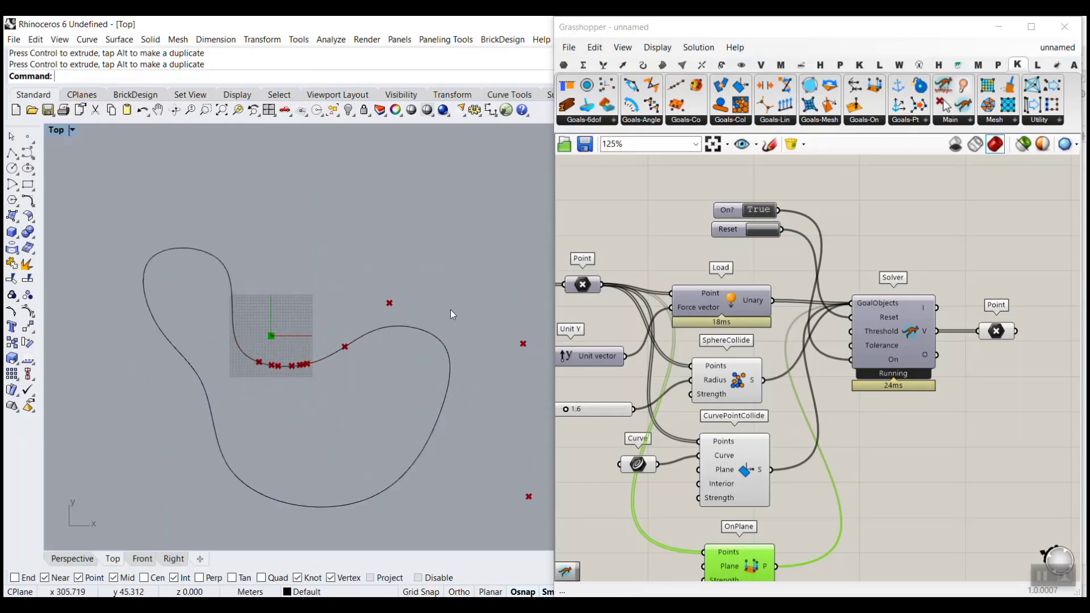
Delete the closed collision curve from the Rhino model and switch the simulation's On? toggle to False.
left_click(363, 335)
key("Delete")
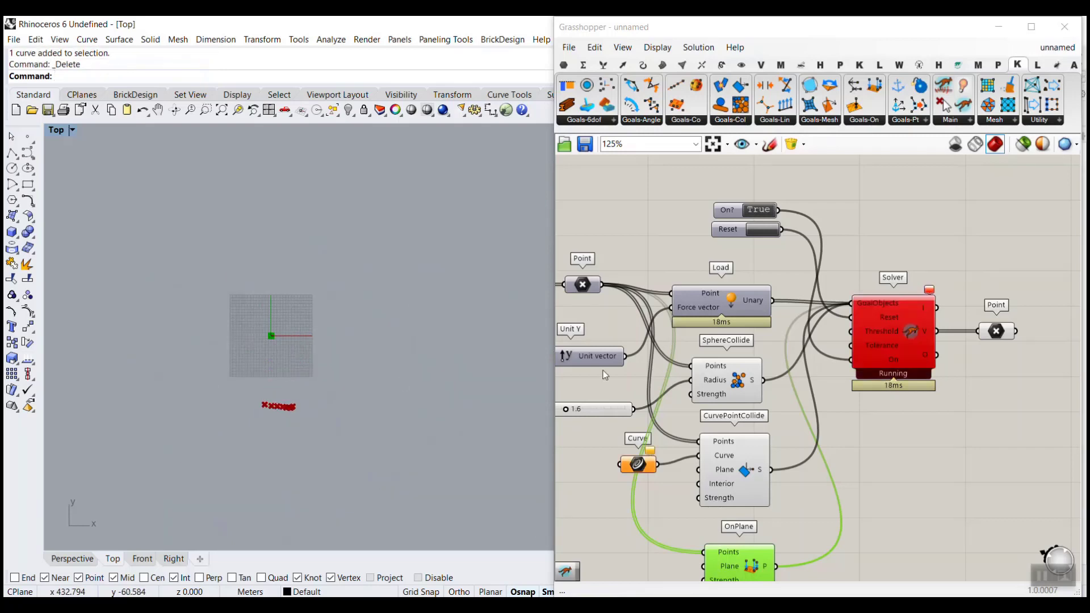
double_click(759, 211)
right_click_drag(713, 301, 889, 292)
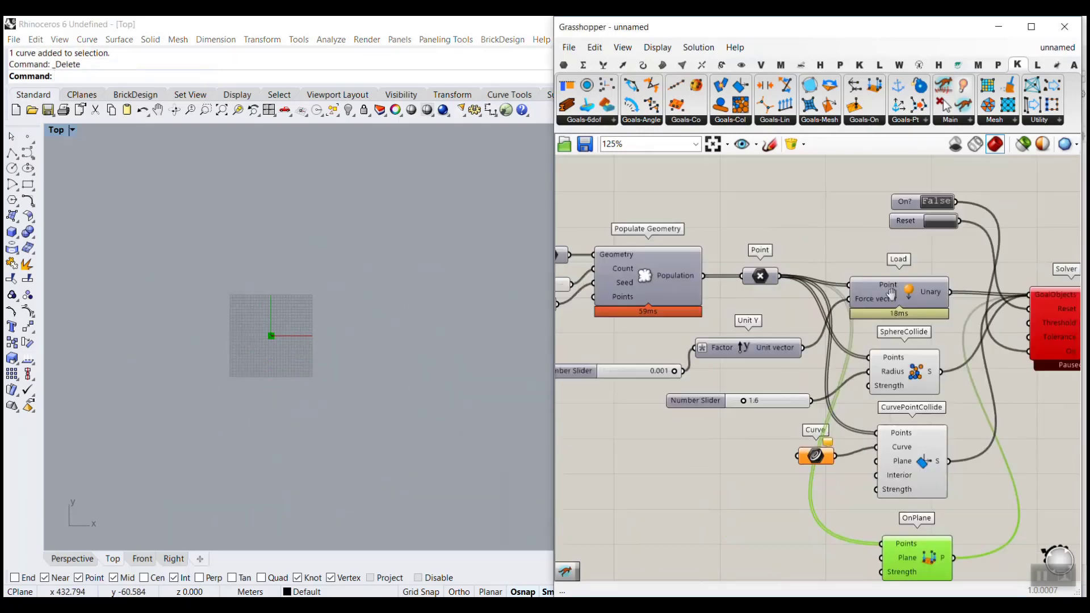
Add a Point parameter below the force slider and set three points in a V arrangement around the origin in the Top view.
scroll(908, 291, "down", 3)
right_click_drag(757, 424, 793, 405)
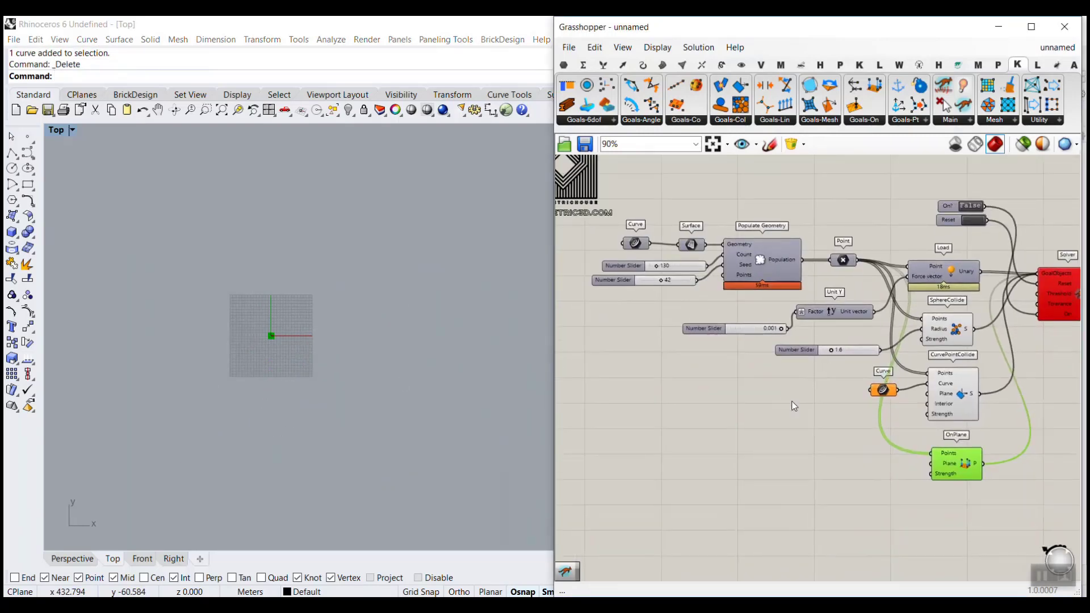
left_click(563, 65)
left_click_drag(567, 85, 759, 396)
right_click(758, 395)
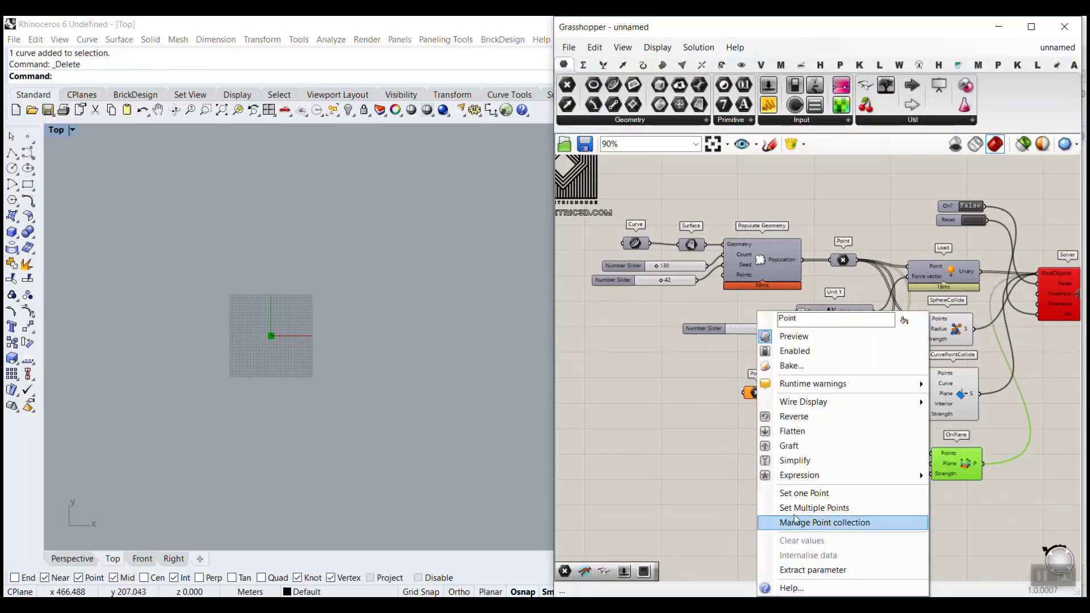
left_click(886, 503)
left_click(229, 331)
left_click(276, 379)
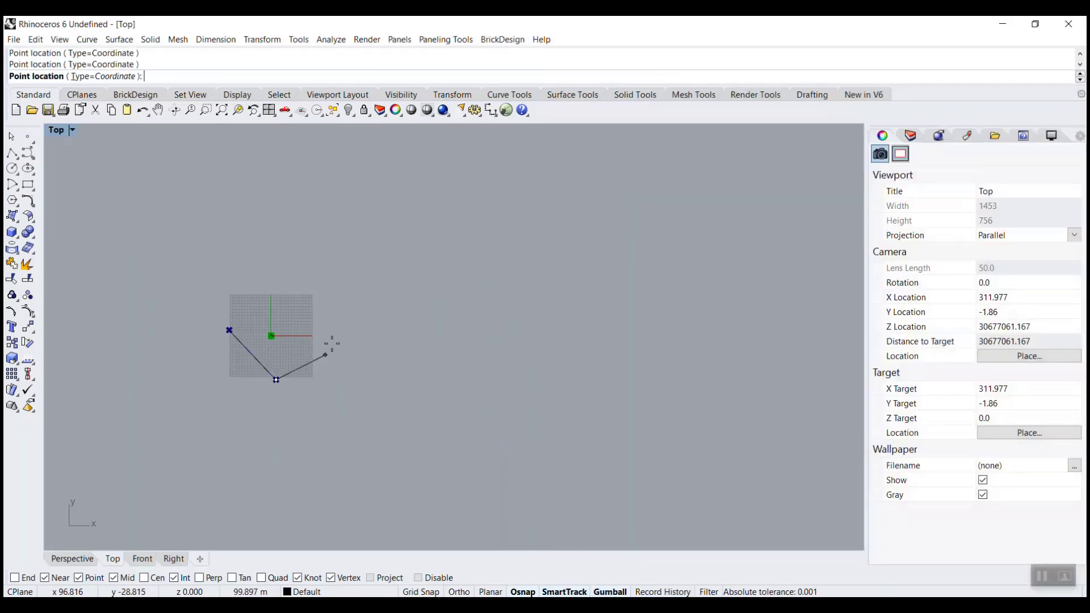
left_click(335, 331)
key("Return")
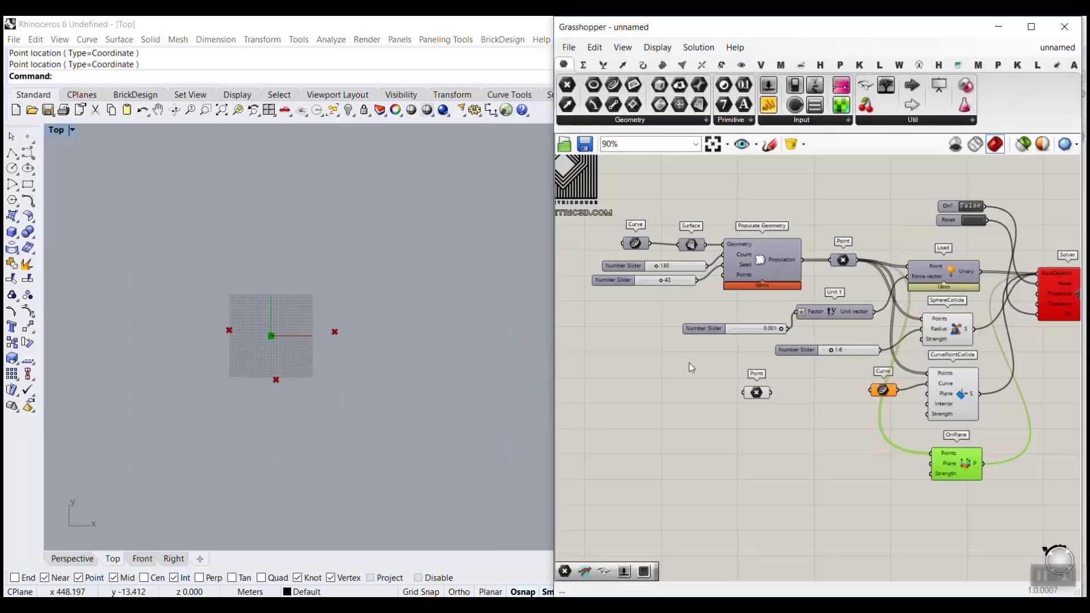
Move the Point parameter's two outer points farther apart and higher in the Top view to widen the V below the circle.
right_click(642, 243)
left_click(655, 268)
scroll(231, 349, "up", 2)
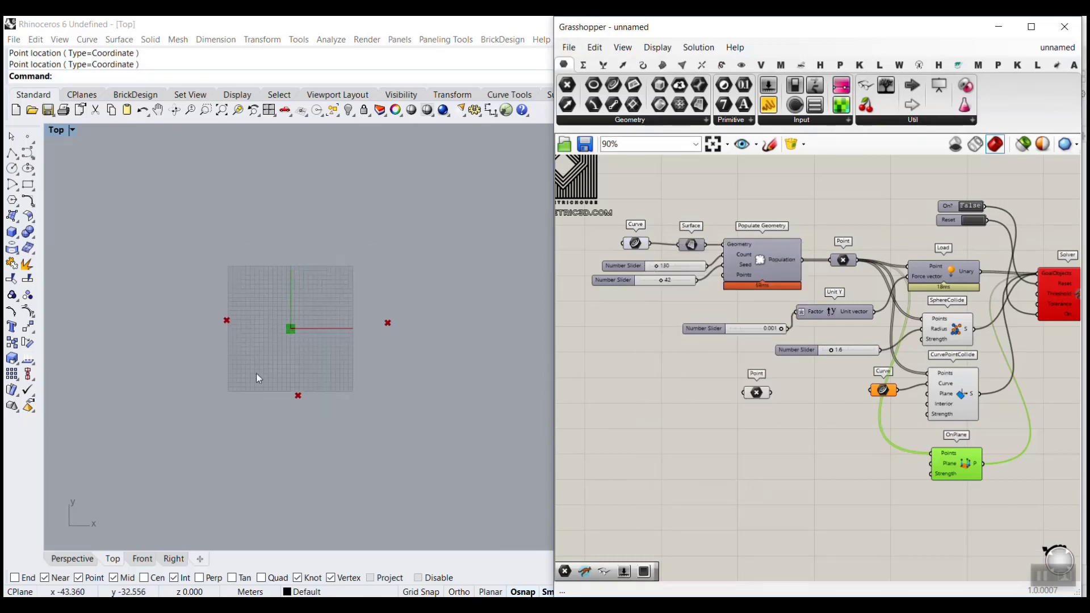
scroll(257, 373, "down", 3)
scroll(268, 325, "up", 2)
left_click(756, 392)
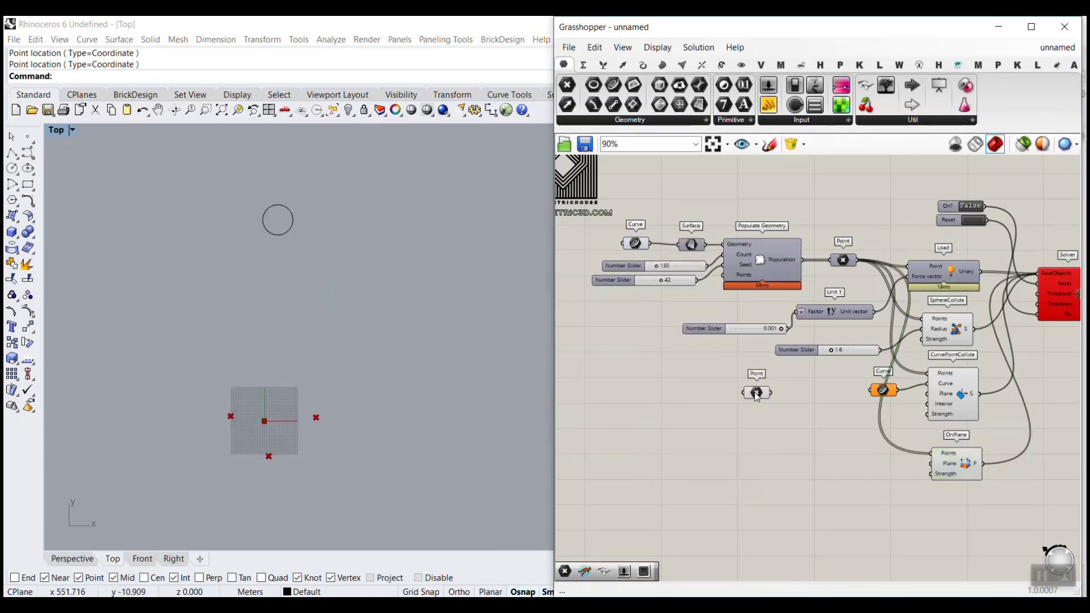
left_click_drag(249, 421, 189, 390)
left_click_drag(346, 418, 379, 418)
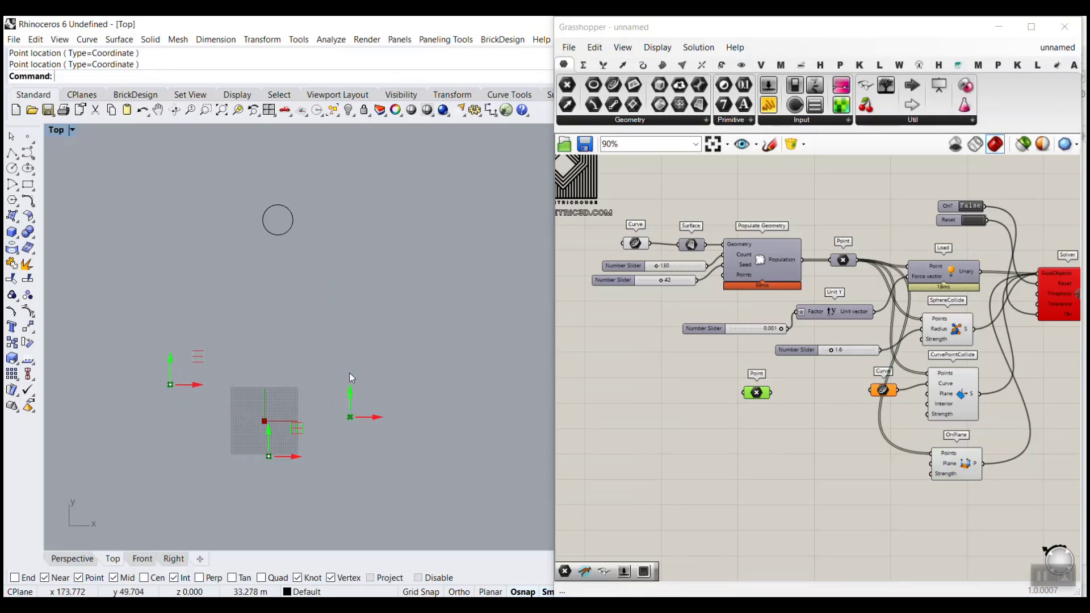
Add an Interpolate component beside the three-point Point parameter and connect the points to its Vertices input.
right_click_drag(754, 398, 740, 328)
scroll(742, 329, "up", 4)
left_click_drag(741, 317, 618, 370)
left_click(678, 394)
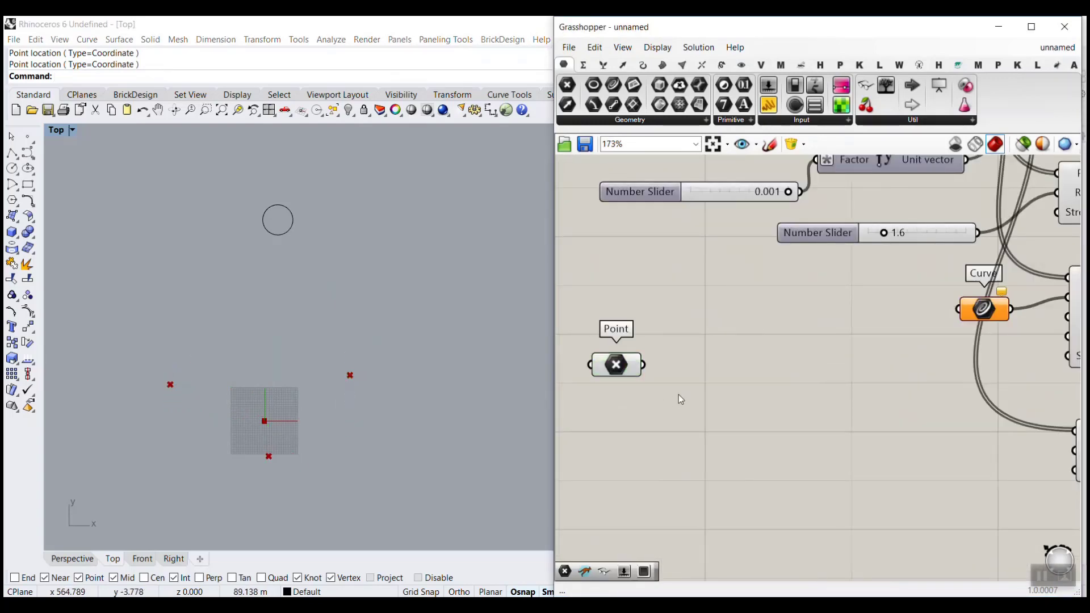
left_click(643, 64)
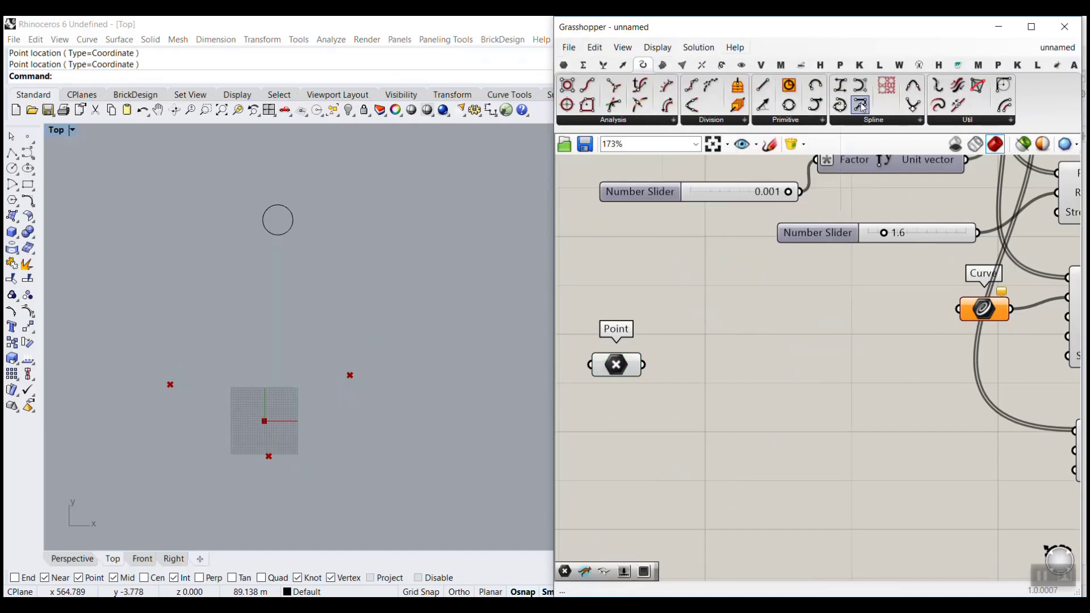
left_click_drag(840, 106, 762, 393)
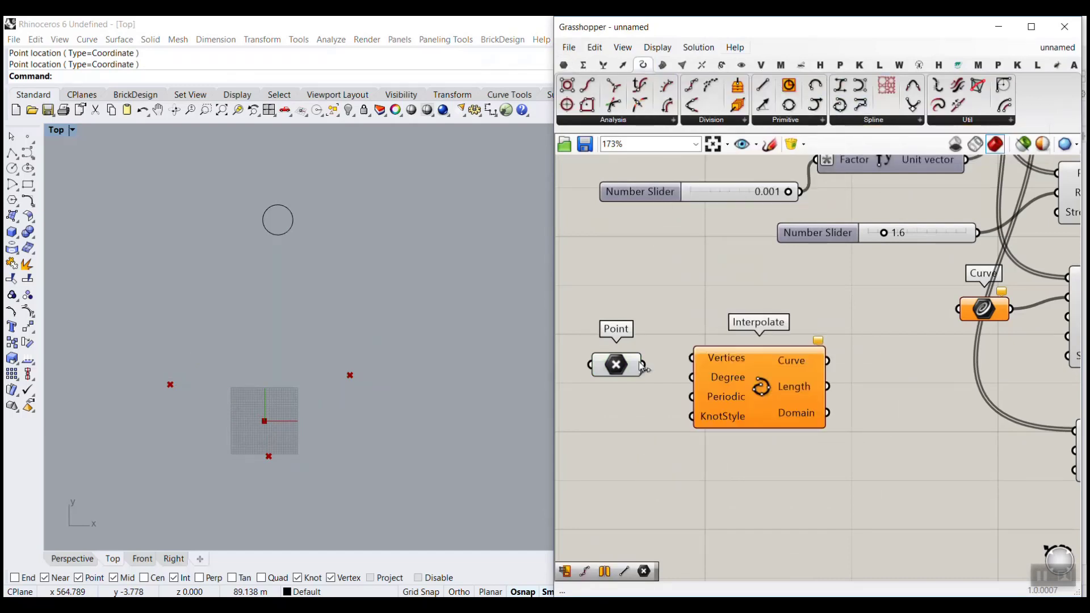
left_click_drag(642, 366, 691, 358)
left_click(764, 386)
Add an Offset Curve component below Interpolate and feed the interpolated curve into its Curve input.
right_click_drag(801, 428, 774, 361)
double_click(833, 410)
type("o")
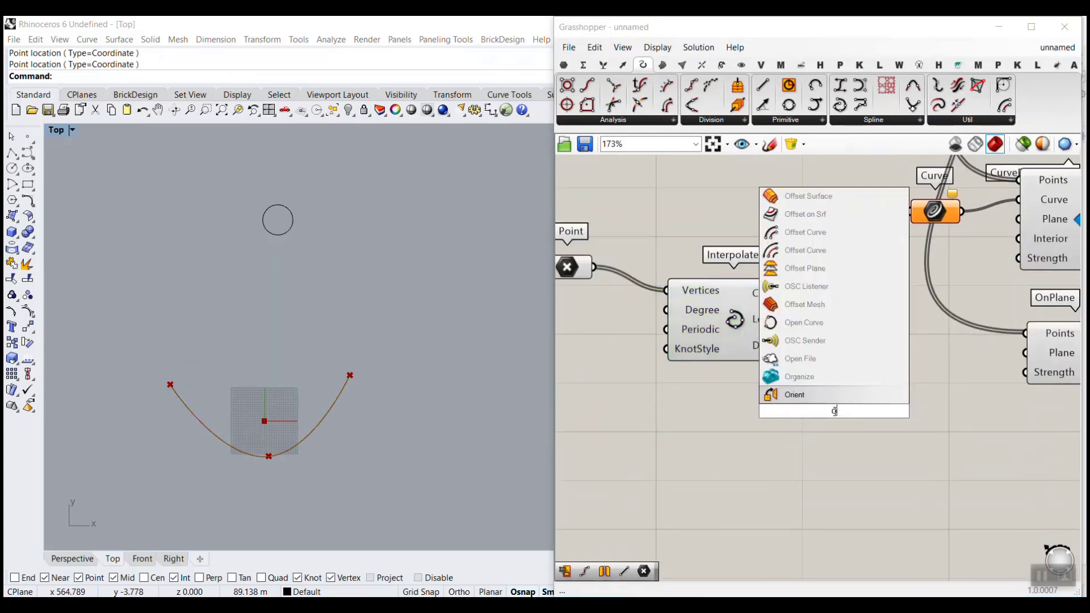
type("f")
left_click(833, 361)
right_click_drag(825, 380, 805, 337)
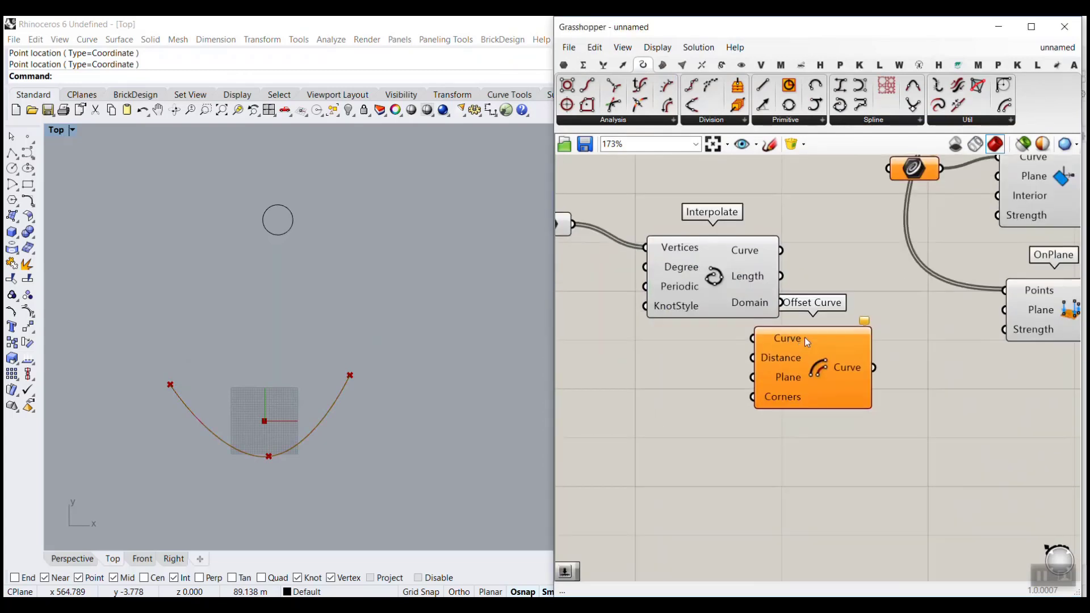
left_click_drag(777, 254, 752, 338)
left_click_drag(818, 369, 897, 416)
left_click(726, 429)
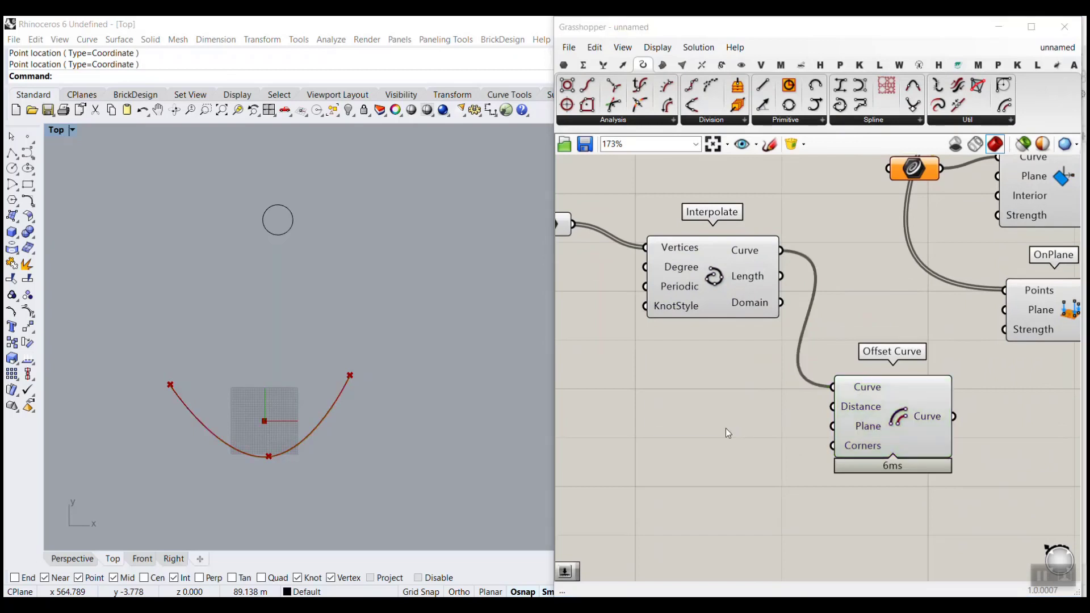
Create a number slider for Offset Curve's Distance input and set it to 100.0.
double_click(725, 428)
type("25.6")
key("Return")
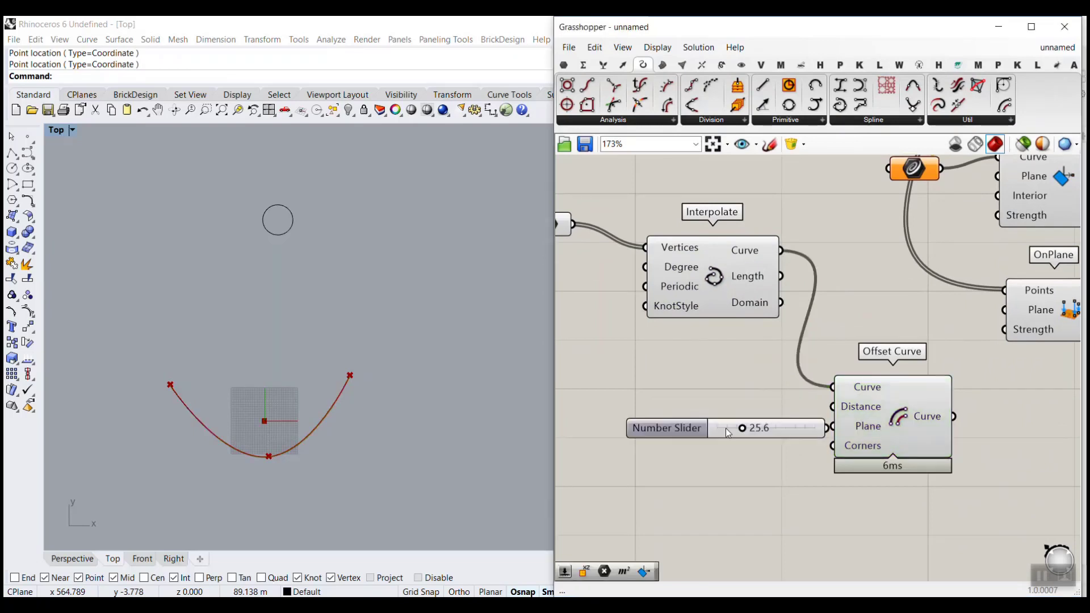
left_click_drag(802, 428, 744, 415)
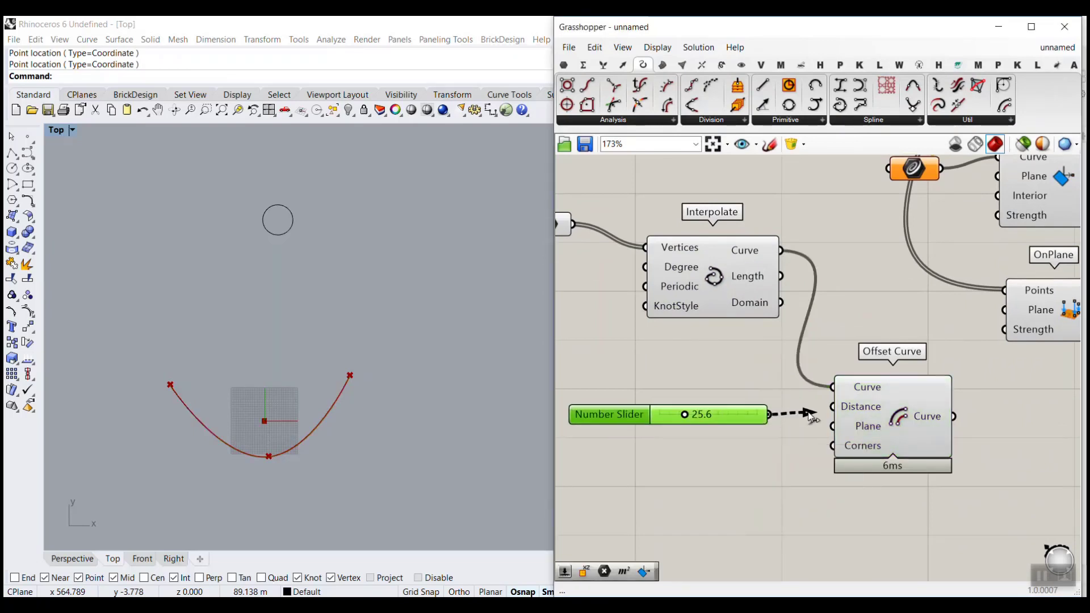
left_click_drag(810, 418, 832, 406)
left_click_drag(684, 414, 793, 419)
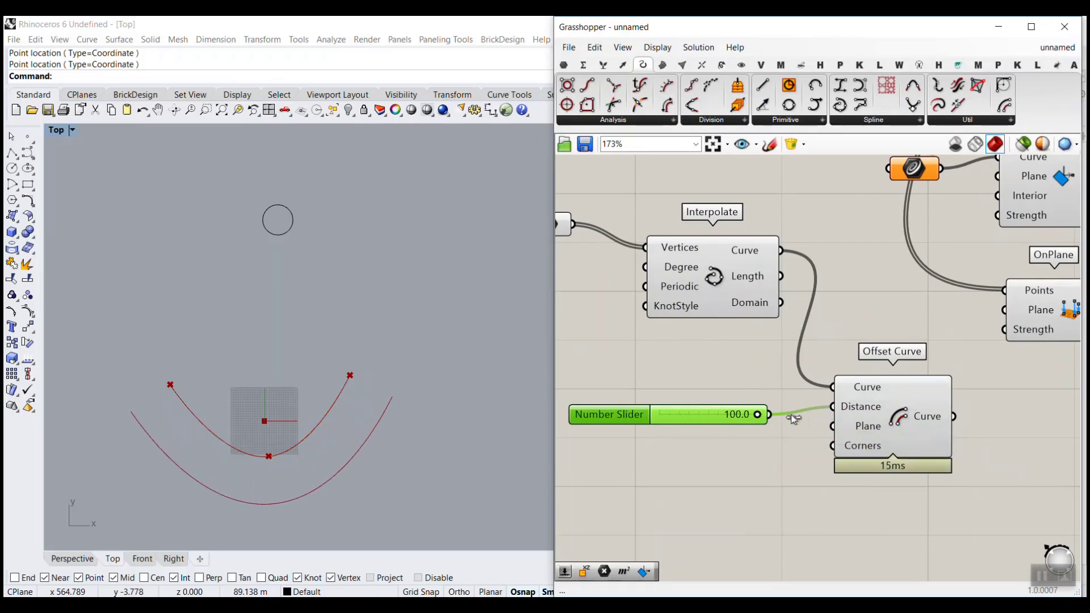
Move Offset Curve and its distance slider together down and closer beneath the Interpolate component.
right_click_drag(939, 499, 915, 449)
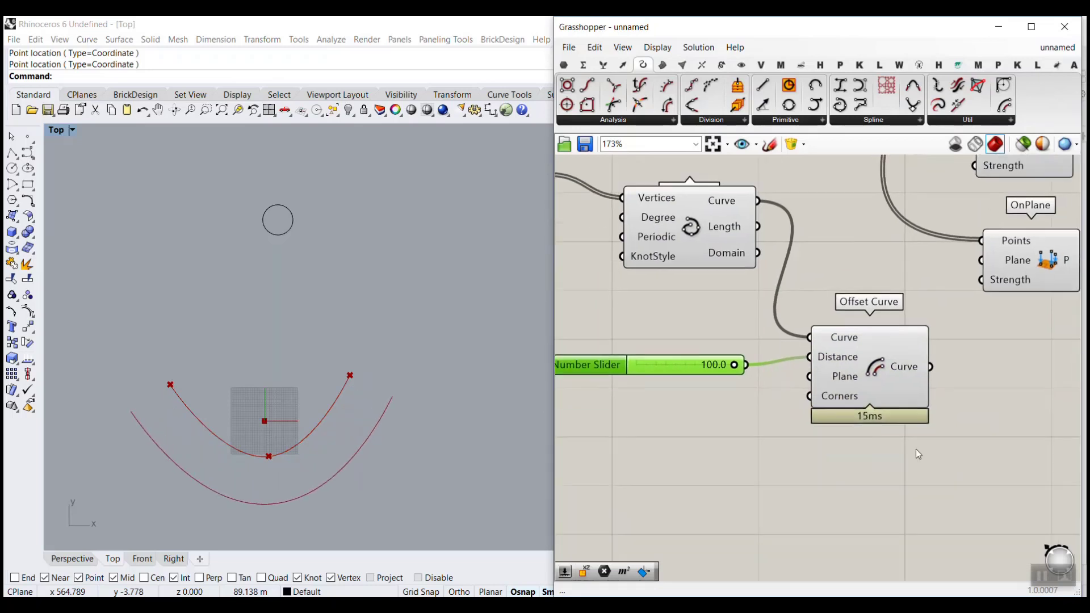
left_click_drag(915, 449, 712, 362)
left_click_drag(843, 373, 744, 429)
left_click(815, 321)
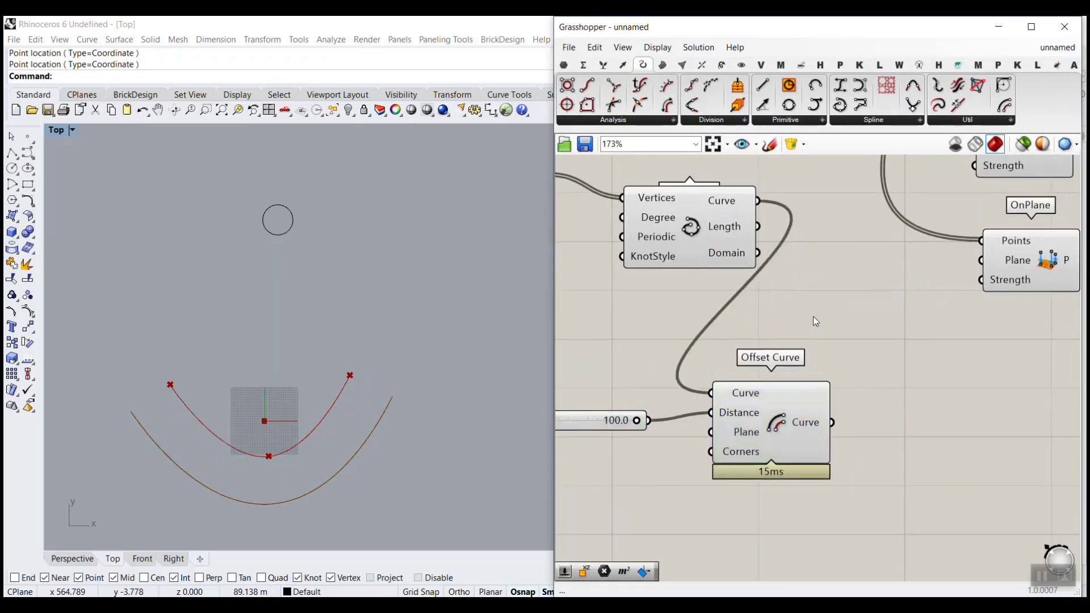
Add a Loft component and connect both the interpolated curve and the offset curve to its Curves input.
left_click(661, 64)
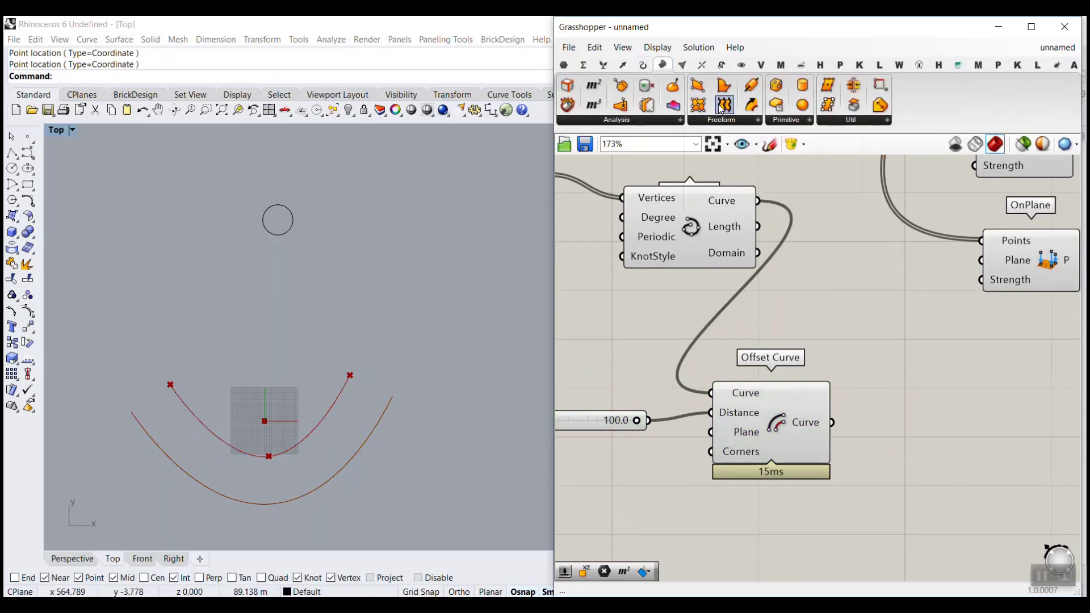
left_click_drag(724, 108, 883, 359)
left_click_drag(758, 200, 829, 349)
left_click_drag(853, 365, 875, 309)
left_click_drag(832, 422, 853, 293, "shift")
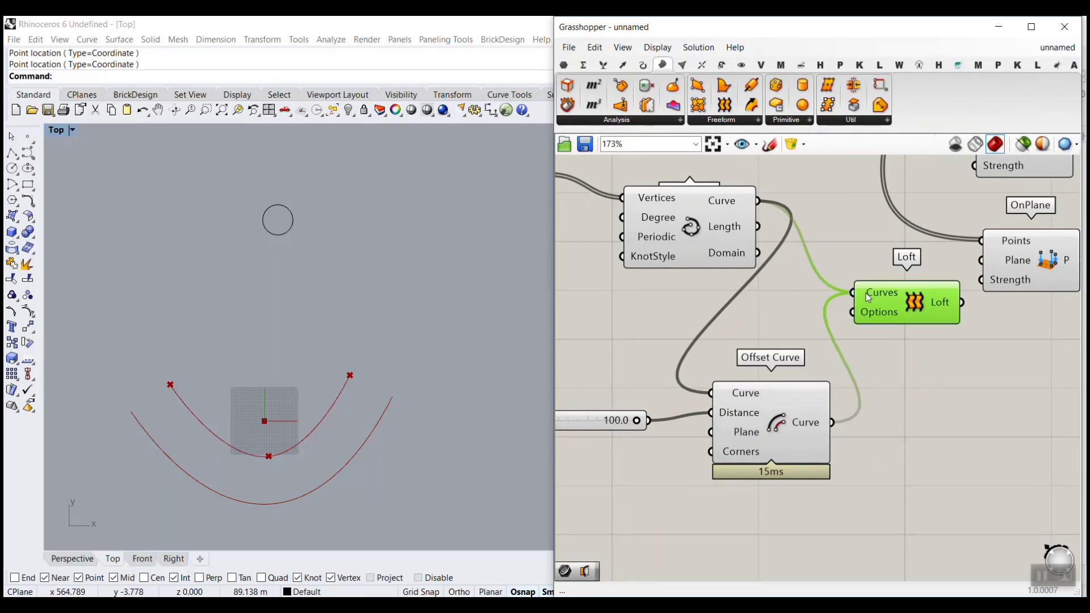
mouse_move(878, 296)
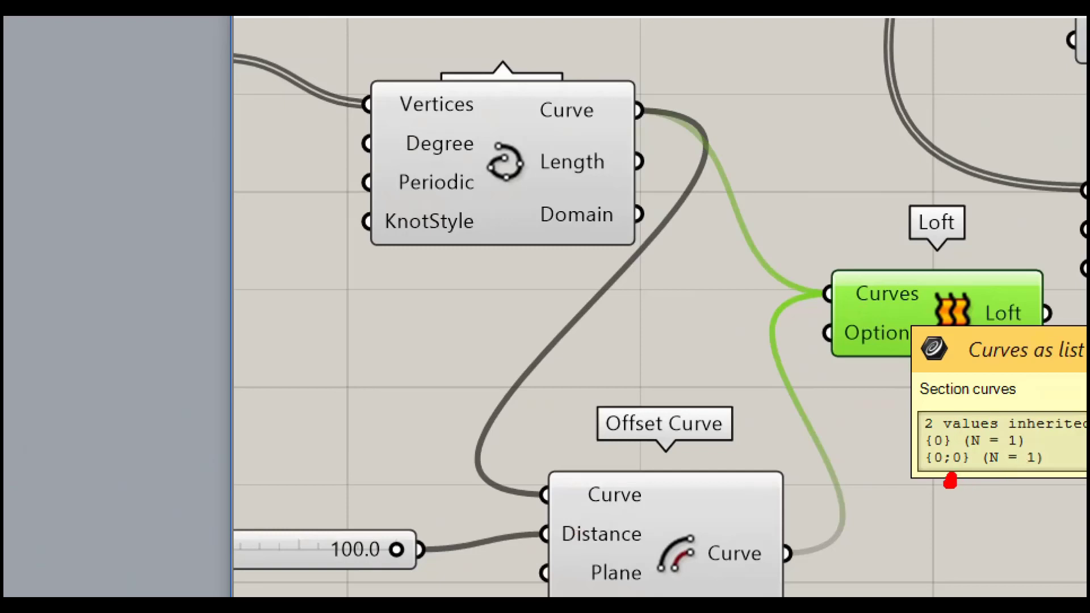
left_click_drag(834, 255, 832, 311)
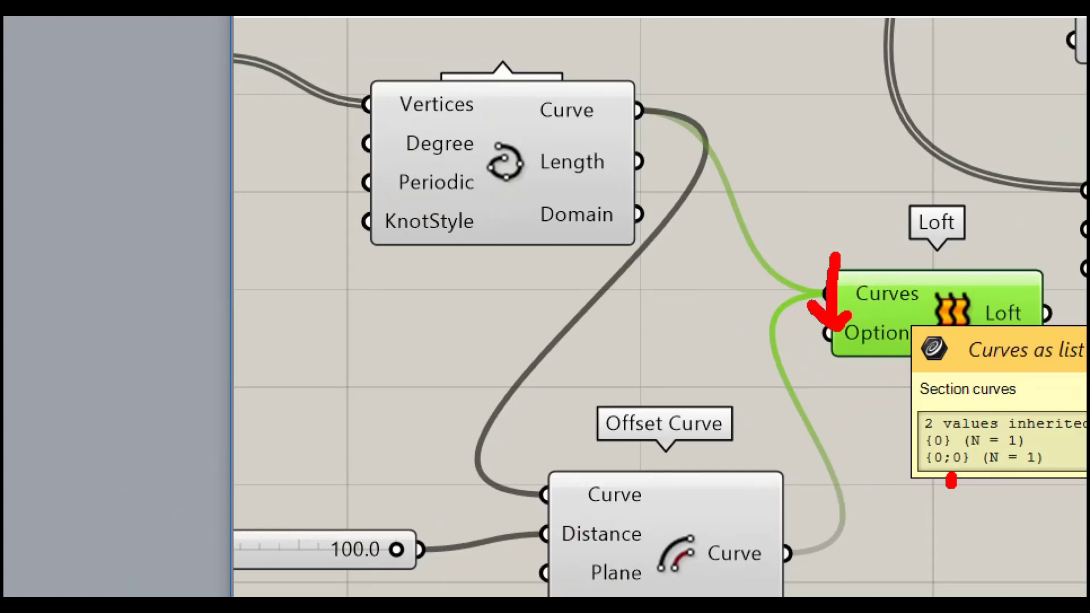
mouse_move(888, 229)
left_mouse_down()
mouse_move(967, 38)
mouse_move(969, 101)
left_mouse_up()
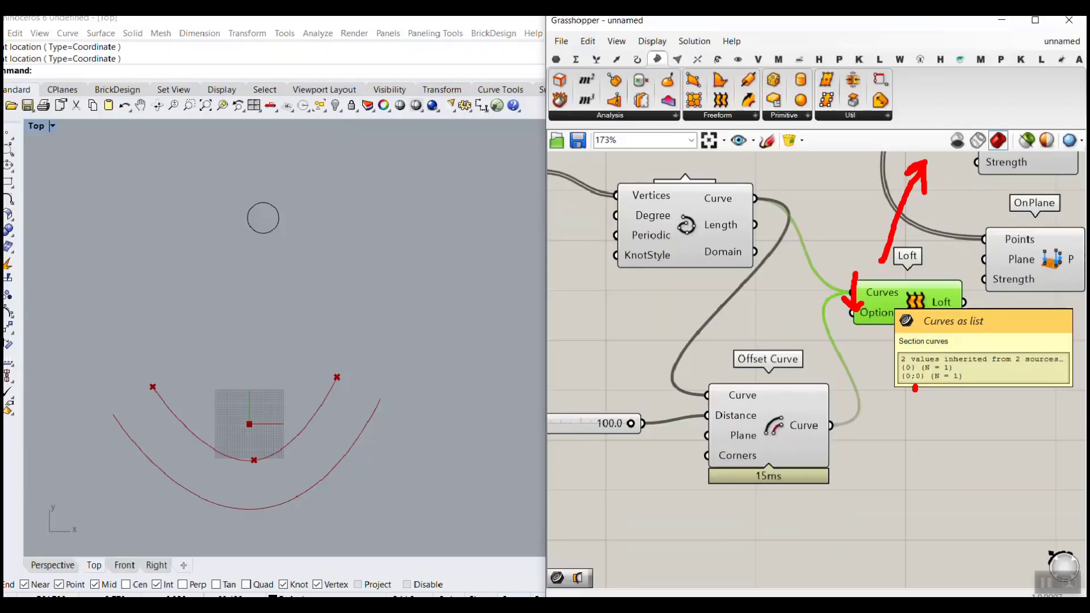
Flatten the Loft component's Curves input, and reposition Loft and Offset Curve together below the Interpolate component.
right_click(863, 293)
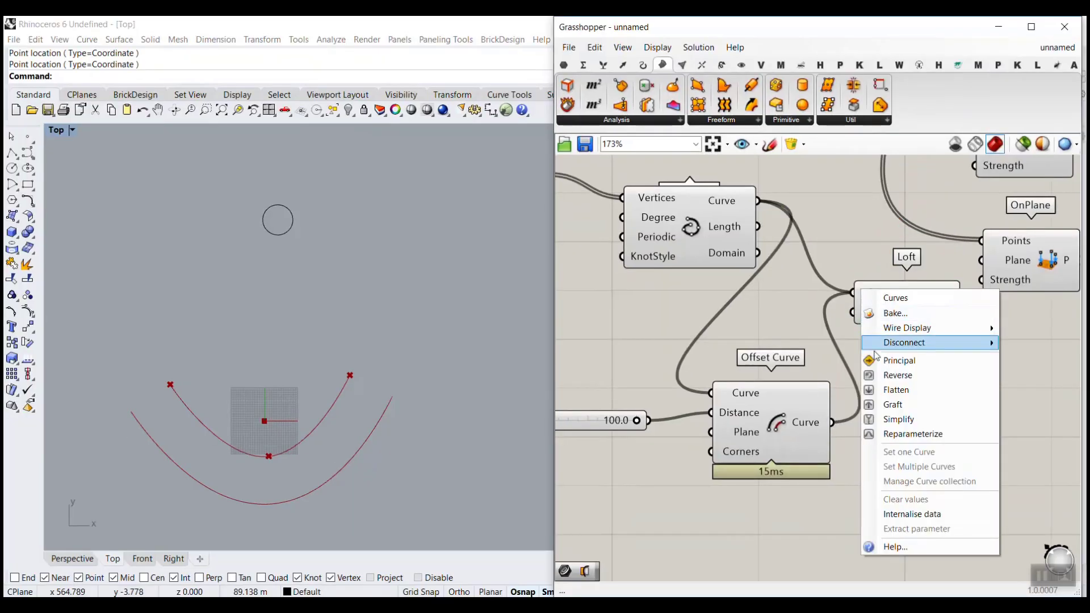
left_click(900, 389)
left_click_drag(886, 293, 869, 328)
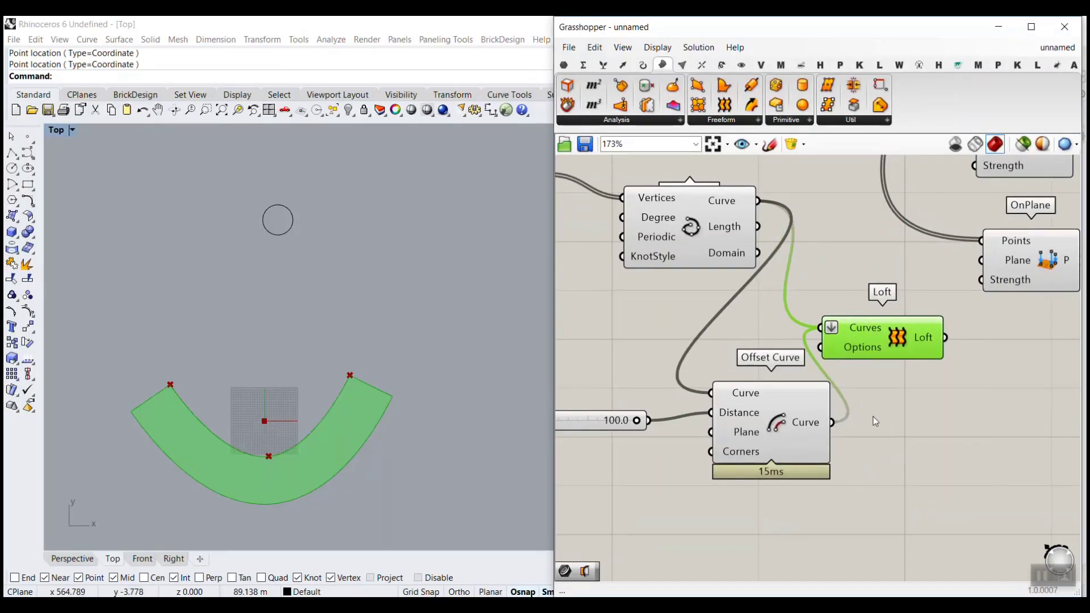
left_click_drag(925, 503, 639, 344)
left_click_drag(874, 333, 754, 376)
left_click(754, 301)
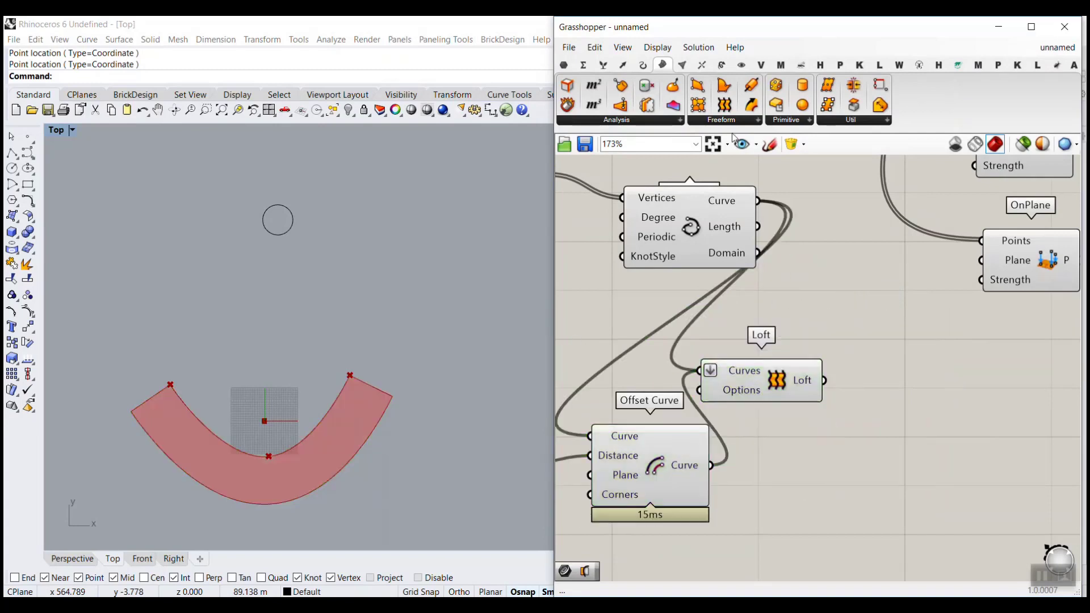
Add a Curve parameter fed by the Loft output, turn off Loft's preview, and place the parameter above Loft.
left_click(564, 66)
left_click_drag(594, 85, 864, 371)
right_click(777, 384)
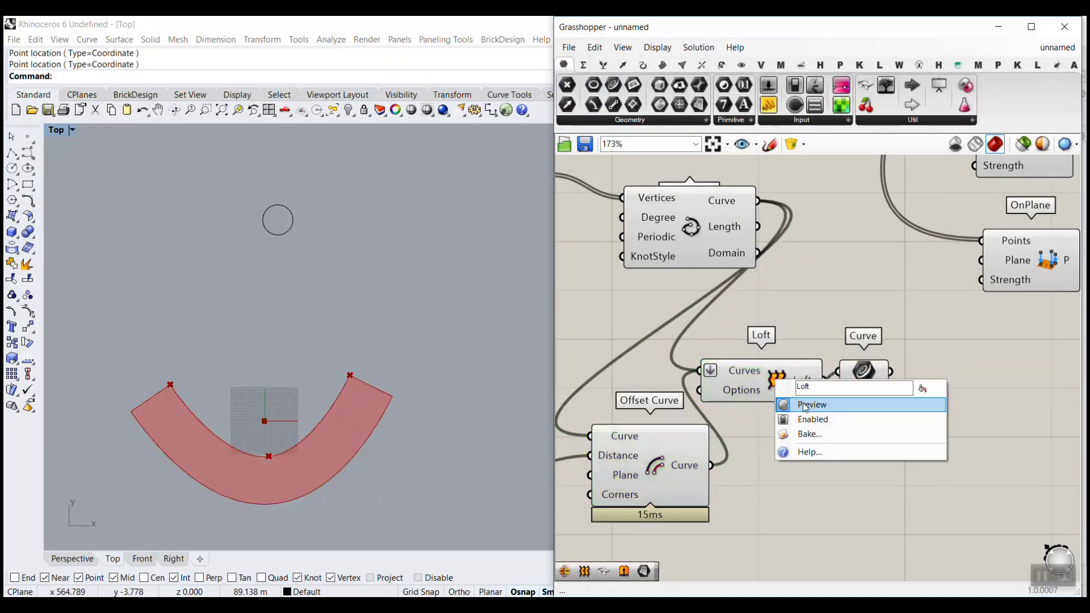
left_click(804, 404)
right_click_drag(804, 406, 717, 436)
left_click_drag(778, 401, 785, 345)
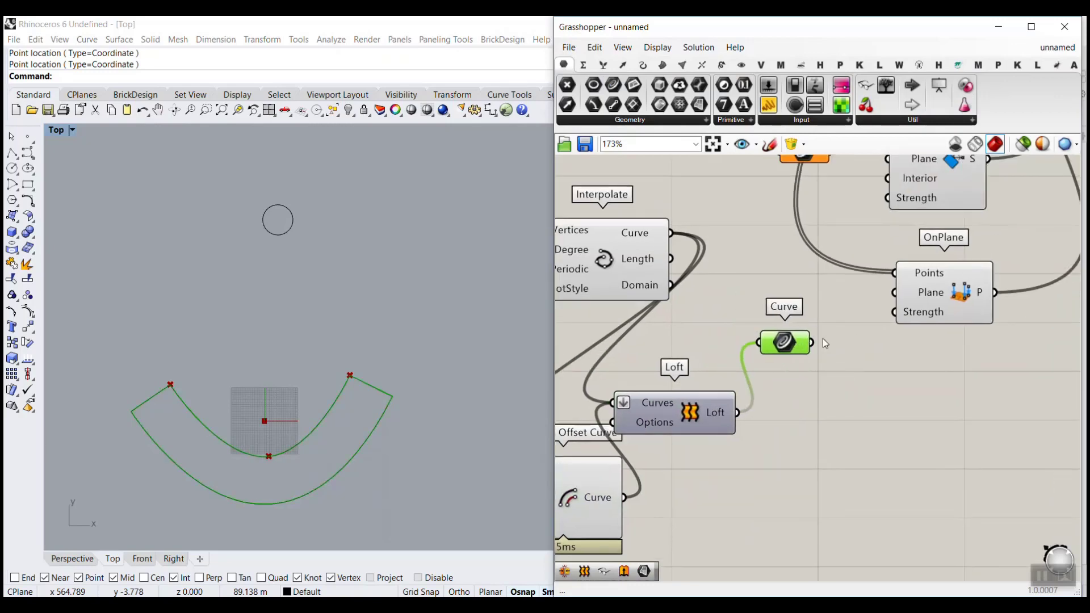
Connect the loft's Curve parameter to CurvePointCollide's Curve input and delete the old, unused Curve parameter.
right_click_drag(823, 339, 783, 433)
left_click_drag(773, 436, 847, 233)
left_click(773, 244)
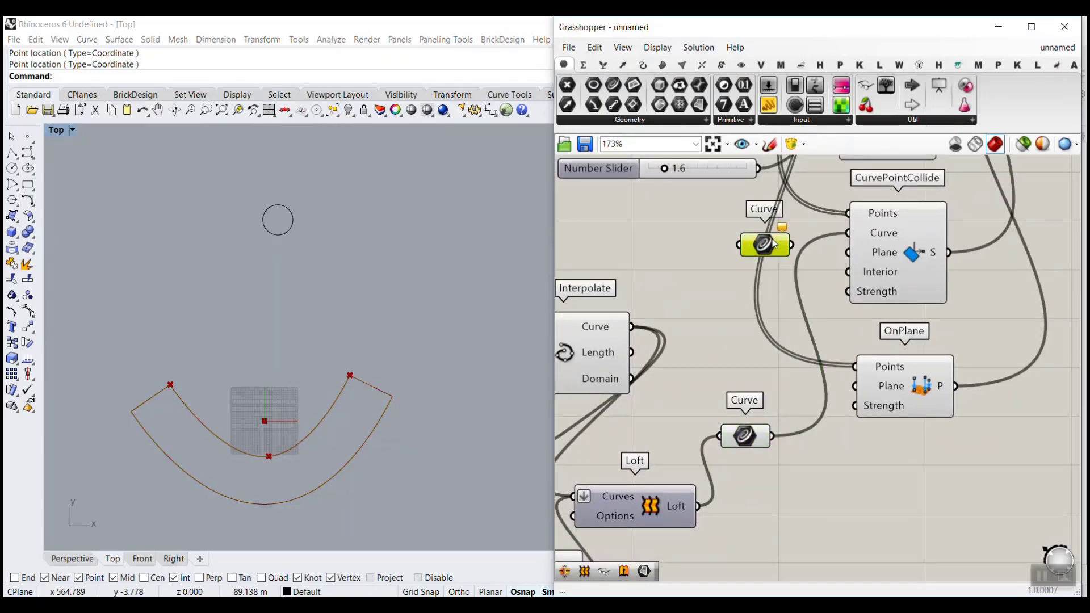
key("Delete")
Set the solver's On? toggle to True and reset the simulation so the points fall towards the new lofted outline.
scroll(788, 300, "down", 4)
right_click_drag(887, 182, 900, 228)
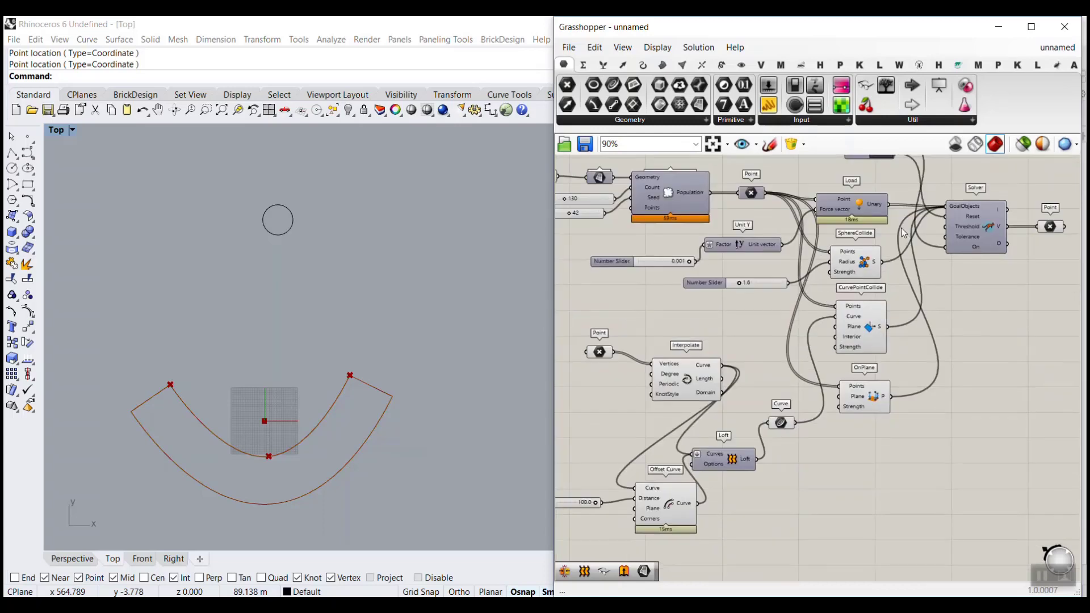
right_click_drag(883, 163, 885, 185)
double_click(880, 160)
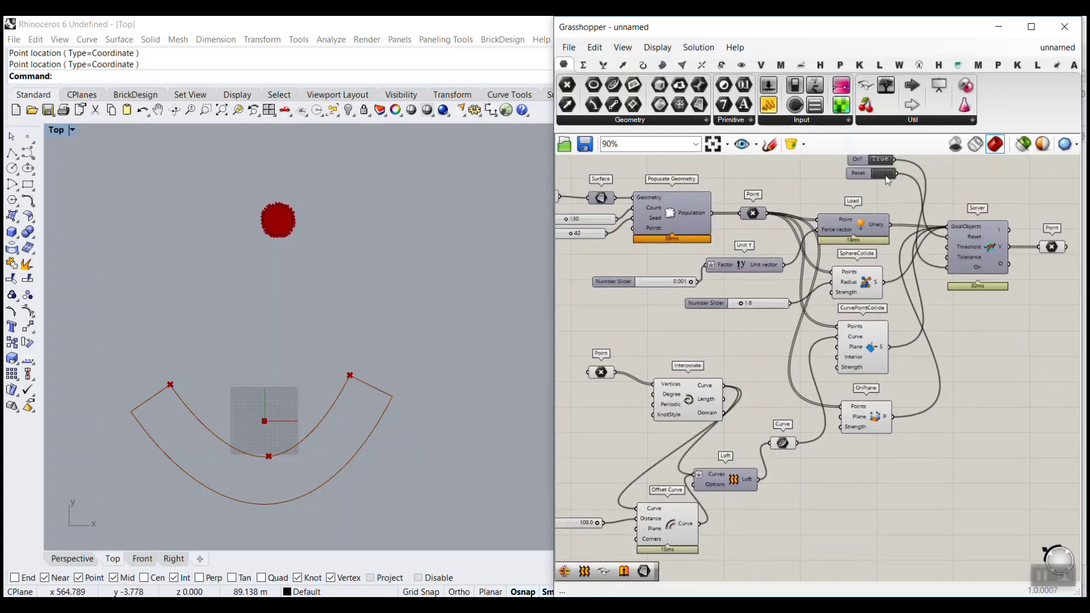
right_click_drag(904, 293, 891, 315)
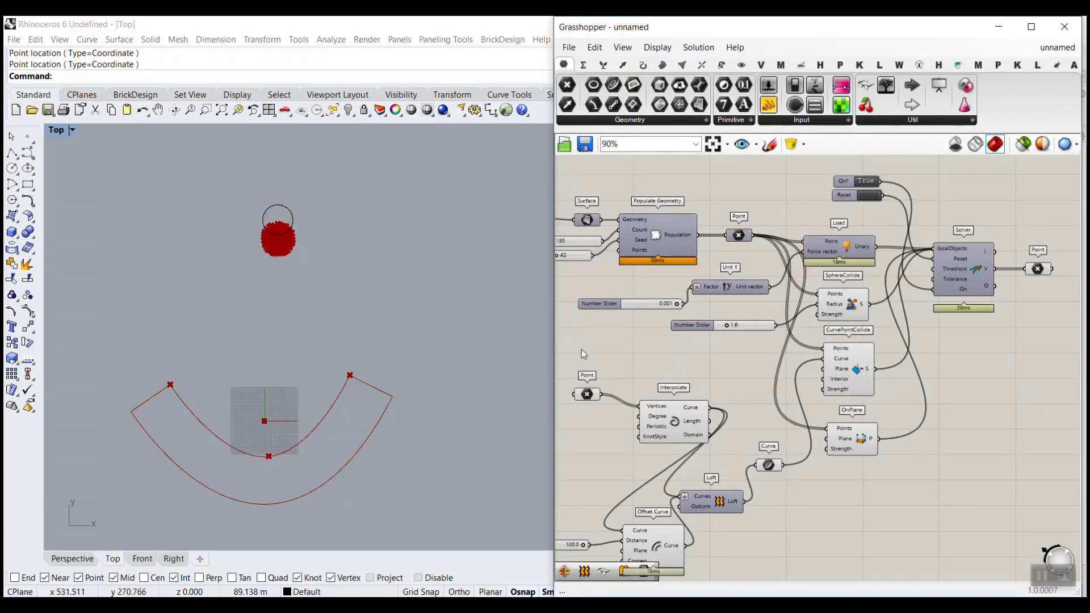
Reshape the collision outline through its Point parameter: move the right end outward and up, the middle slightly up, the left end up.
right_click_drag(588, 395, 703, 361)
left_click(704, 361)
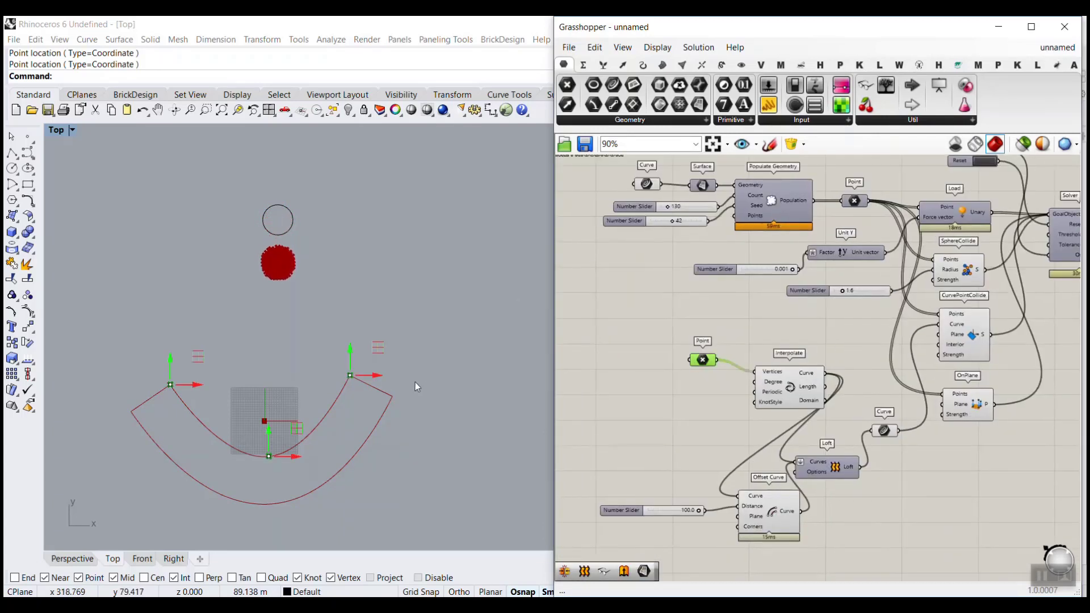
left_click_drag(379, 375, 421, 370)
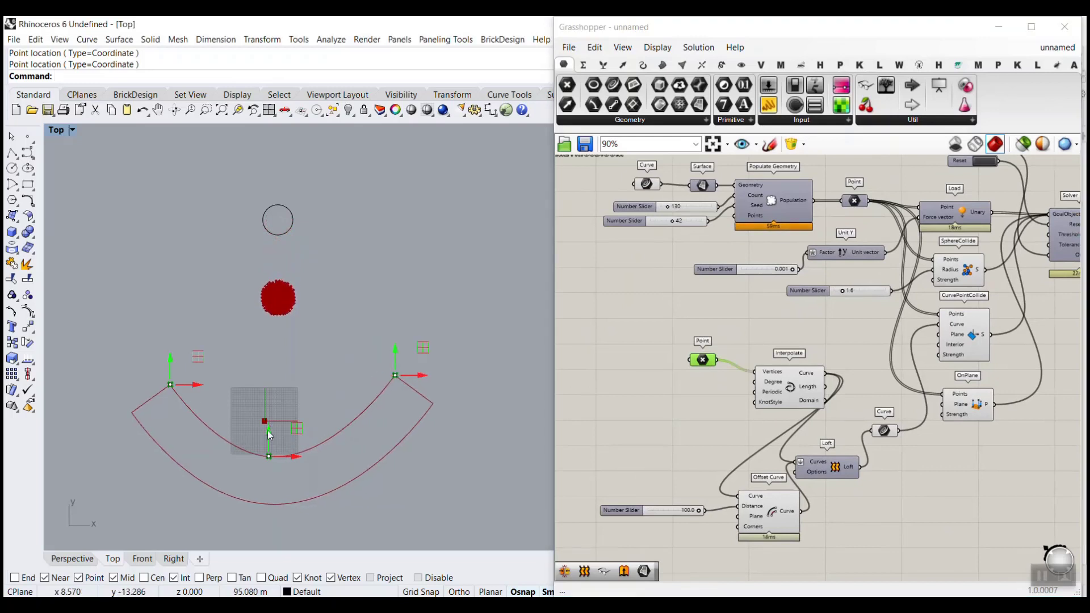
mouse_move(269, 436)
left_mouse_down()
mouse_move(284, 349)
mouse_move(280, 441)
left_mouse_up()
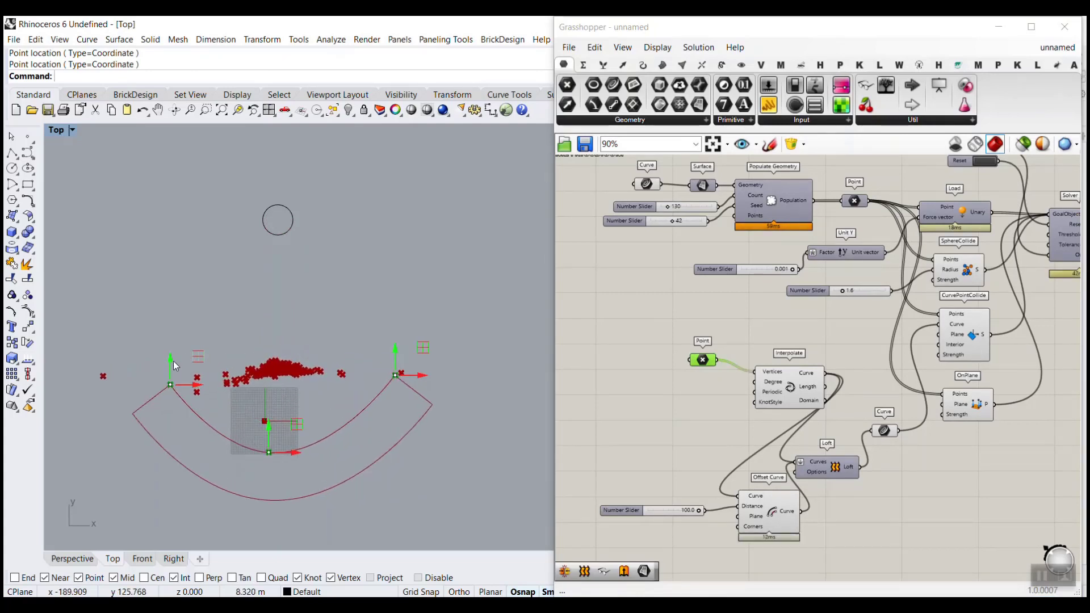
left_click_drag(170, 366, 182, 314)
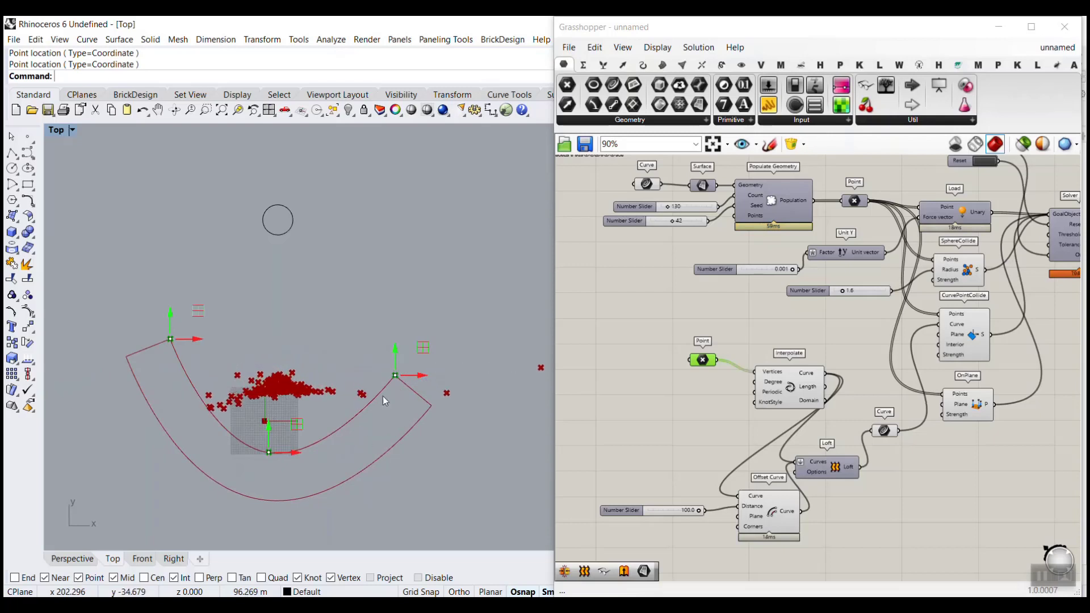
left_click_drag(395, 328, 395, 344)
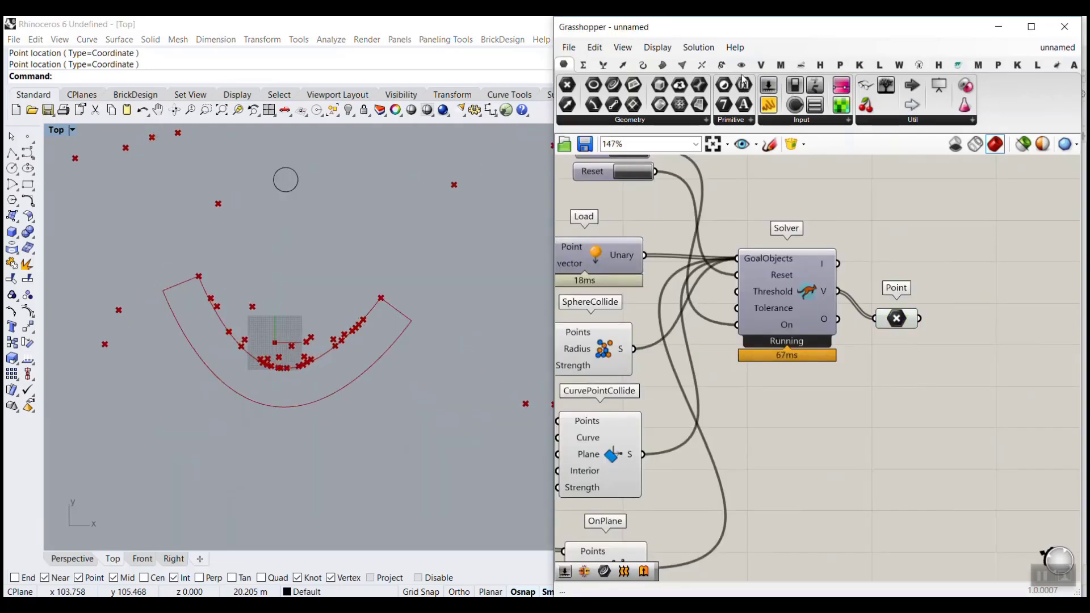
Add a Cloud Display component fed by the solver's output Point parameter, and turn off that parameter's preview.
left_click(739, 66)
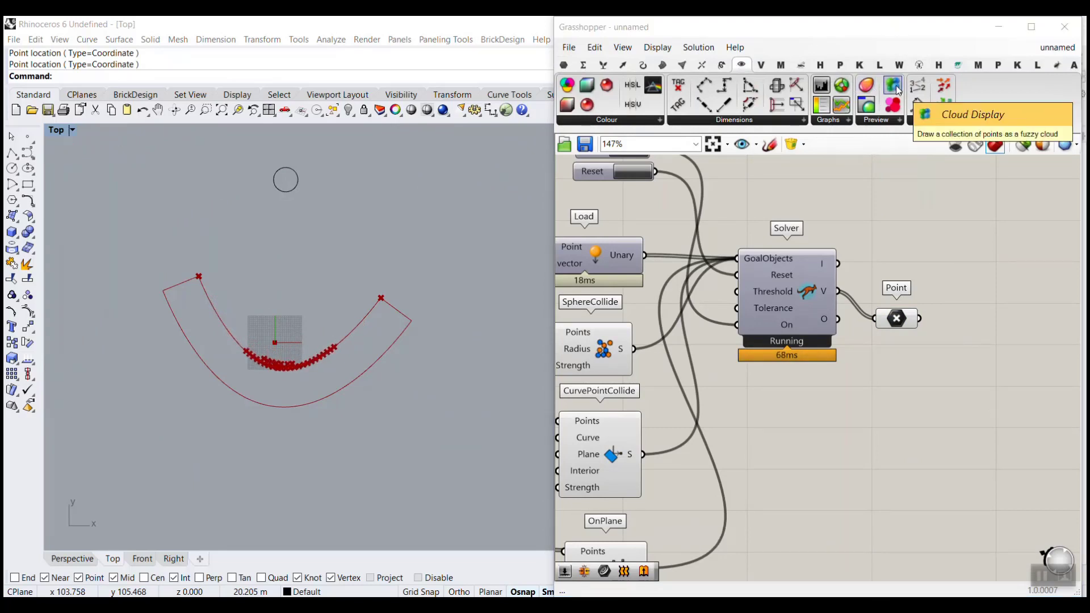
left_click_drag(896, 85, 1006, 397)
scroll(920, 326, "up", 2)
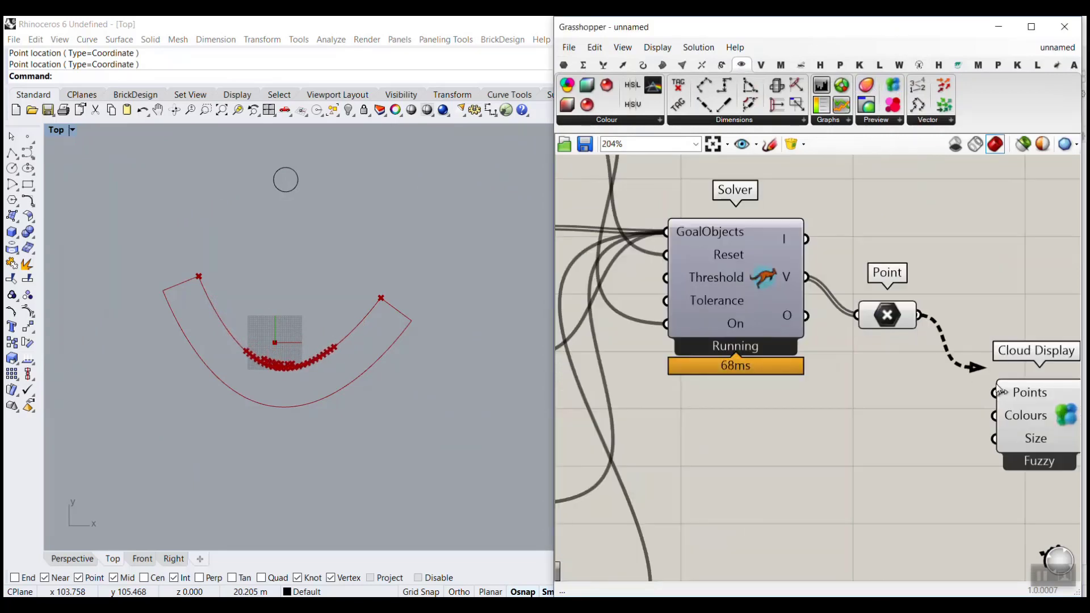
right_click_drag(892, 316, 802, 262)
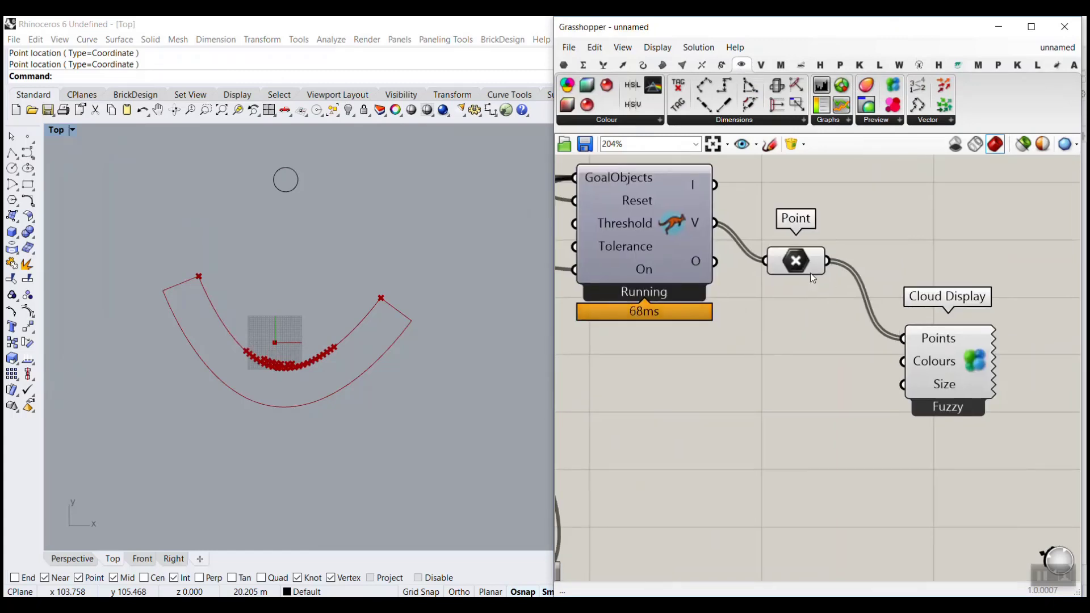
right_click(794, 259)
left_click(828, 280)
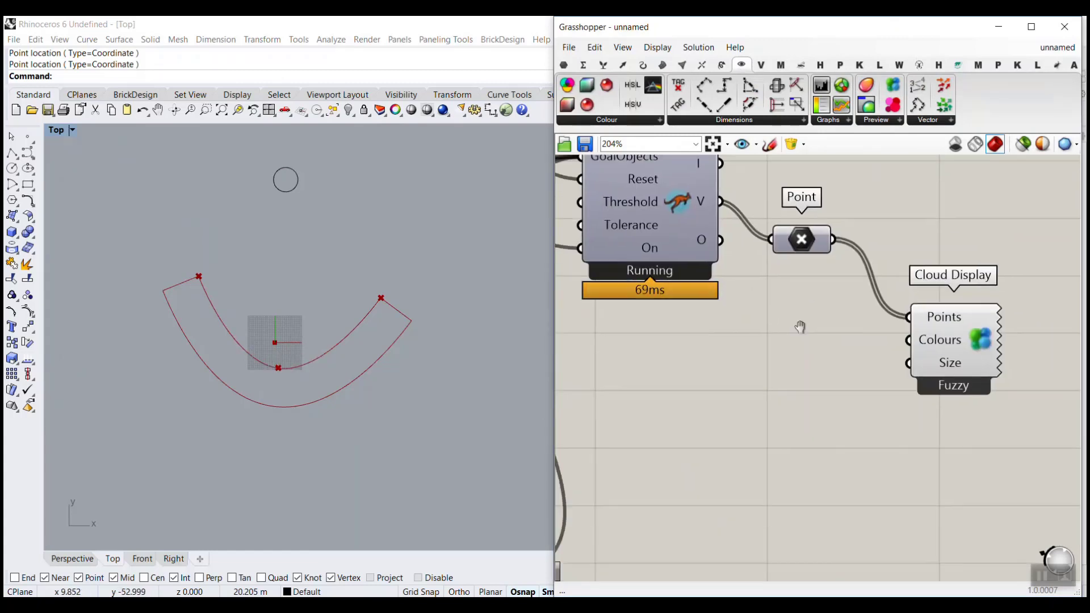
Create a number slider for Cloud Display's Size input and set it to 10.00.
double_click(793, 380)
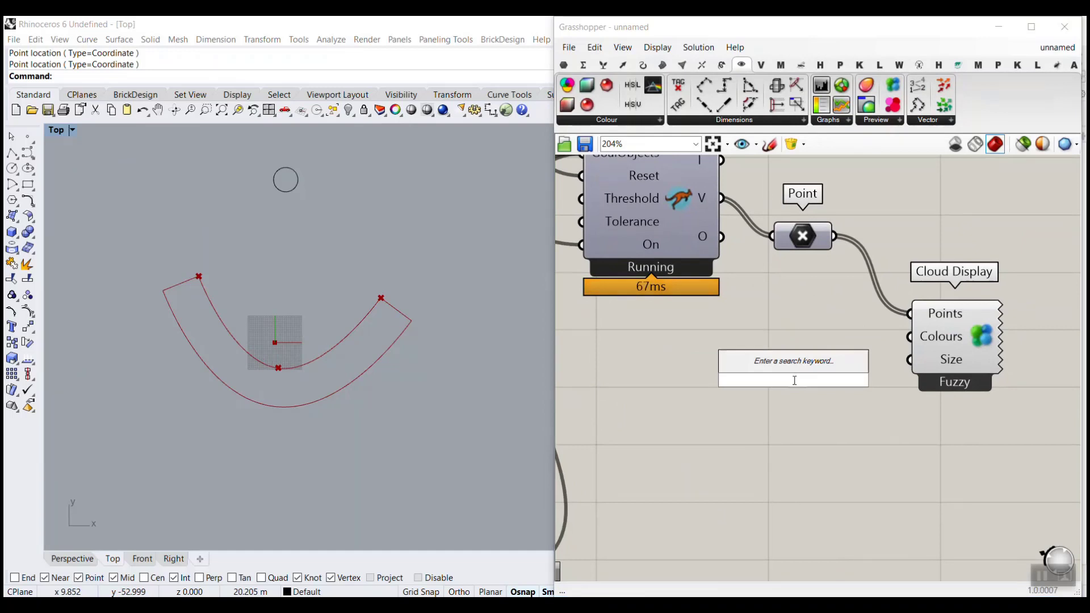
type("5.65")
key("Return")
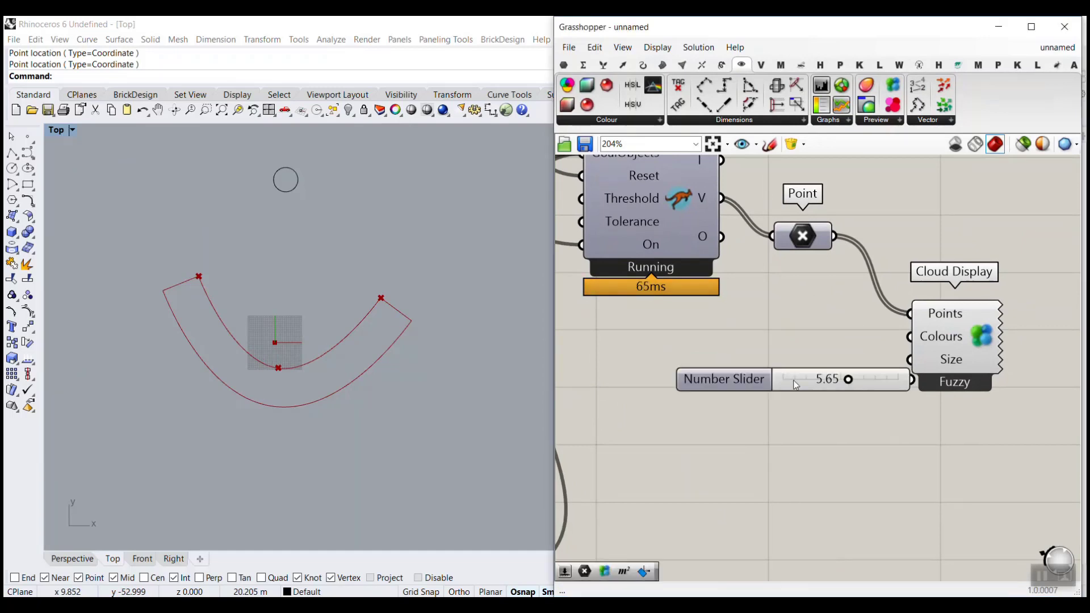
left_click_drag(874, 382, 852, 419)
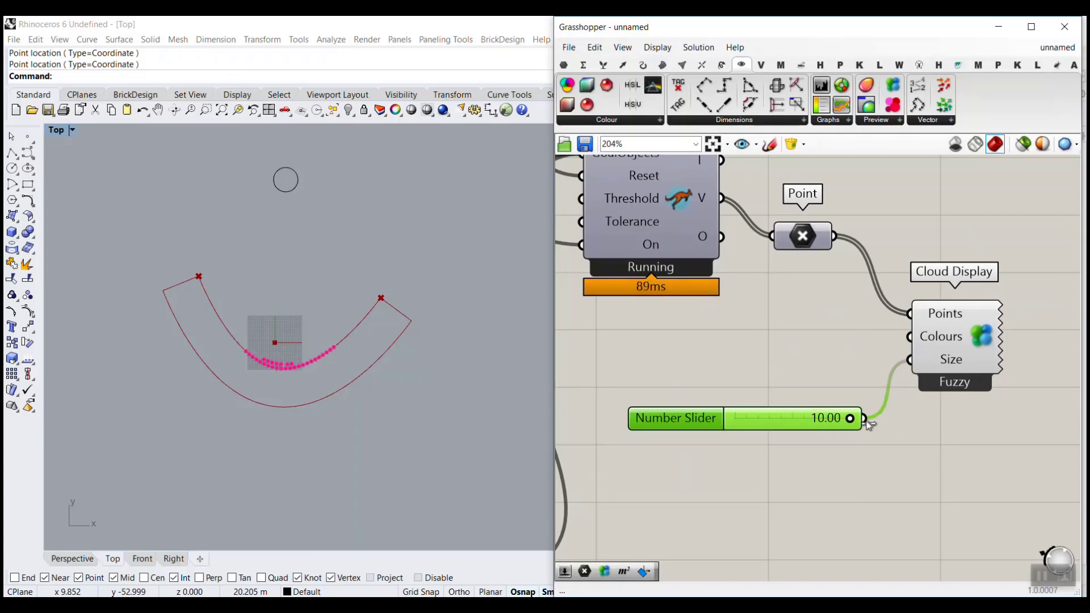
Add a Colour Swatch for Cloud Display's Colours input and set its colour to black (R 0, G 0, B 0).
double_click(767, 373)
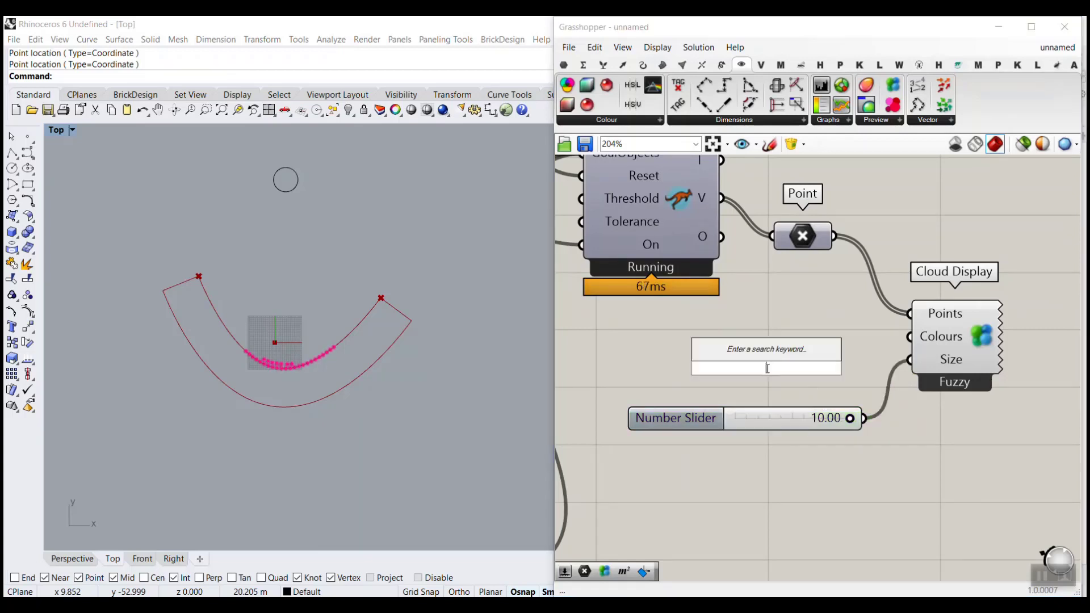
type("swatch")
key("Return")
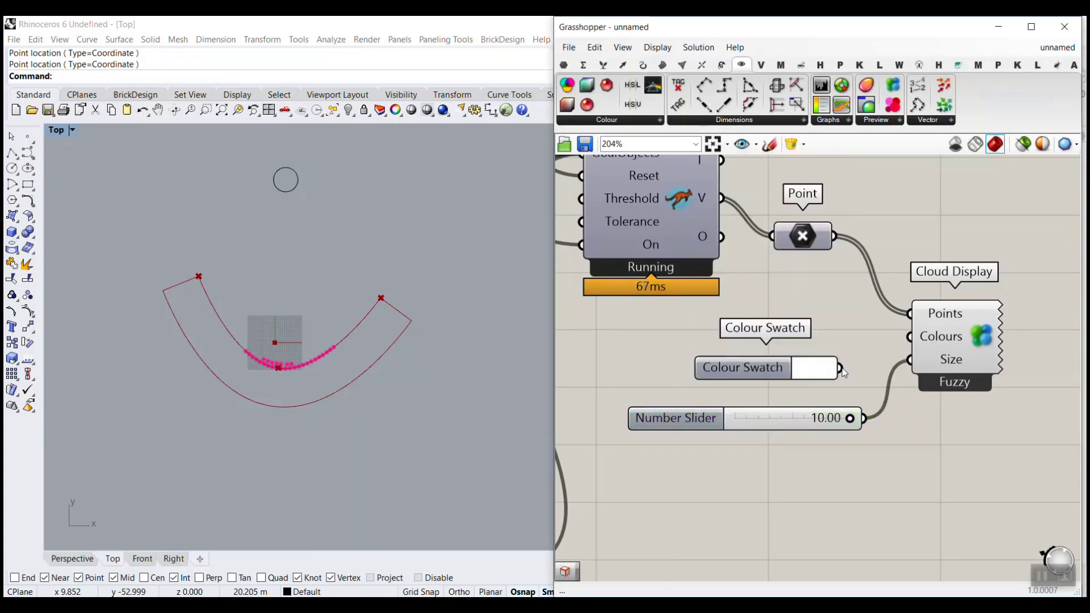
left_click(815, 373)
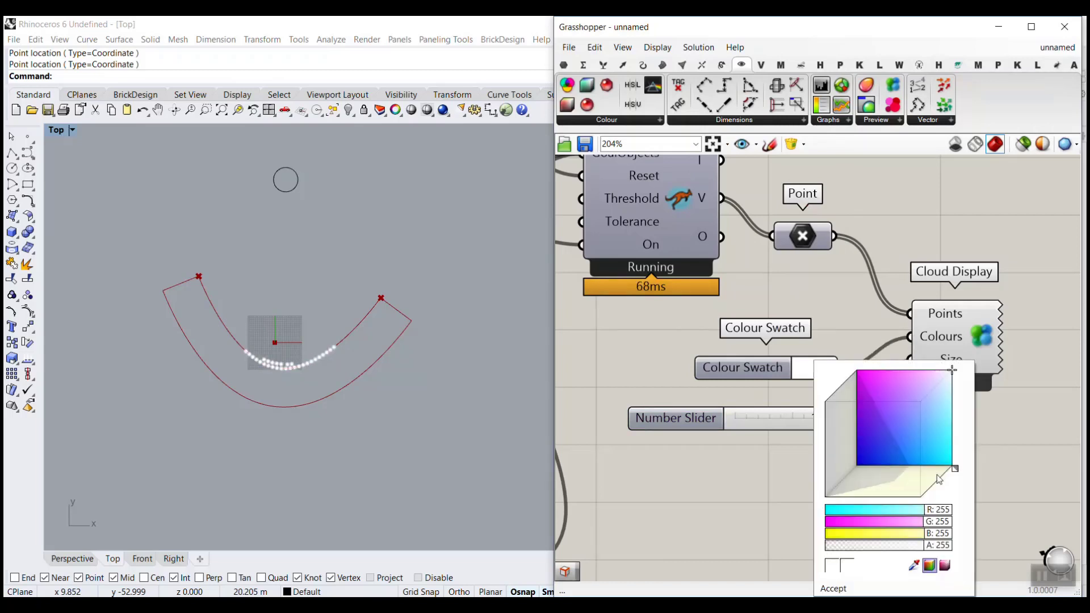
left_click_drag(957, 474, 806, 508)
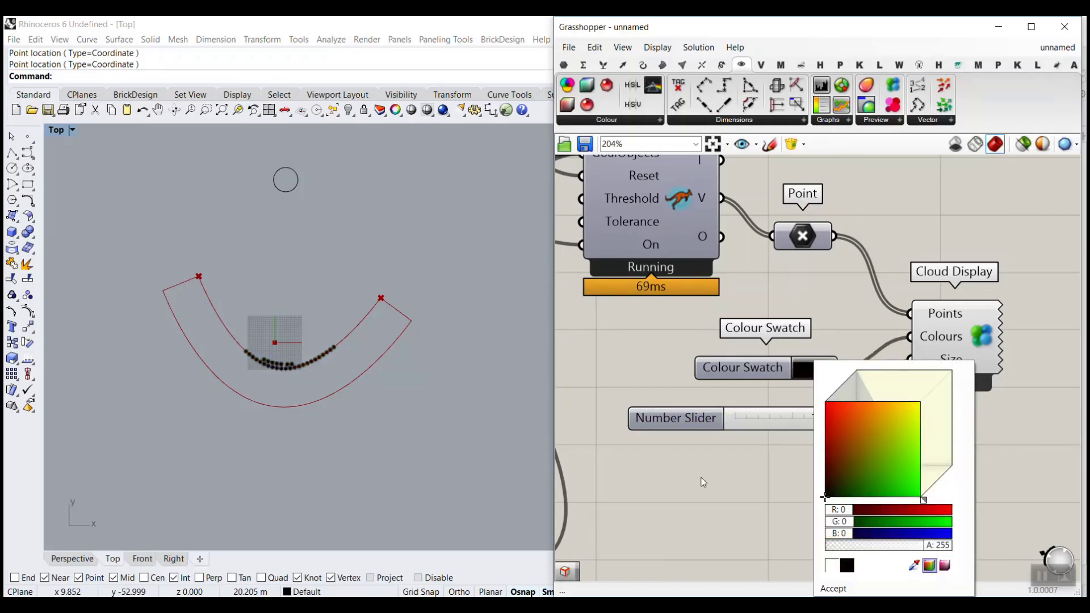
Raise the Cloud Display Size slider's maximum to 60 and set the size to 24.44.
double_click(710, 417)
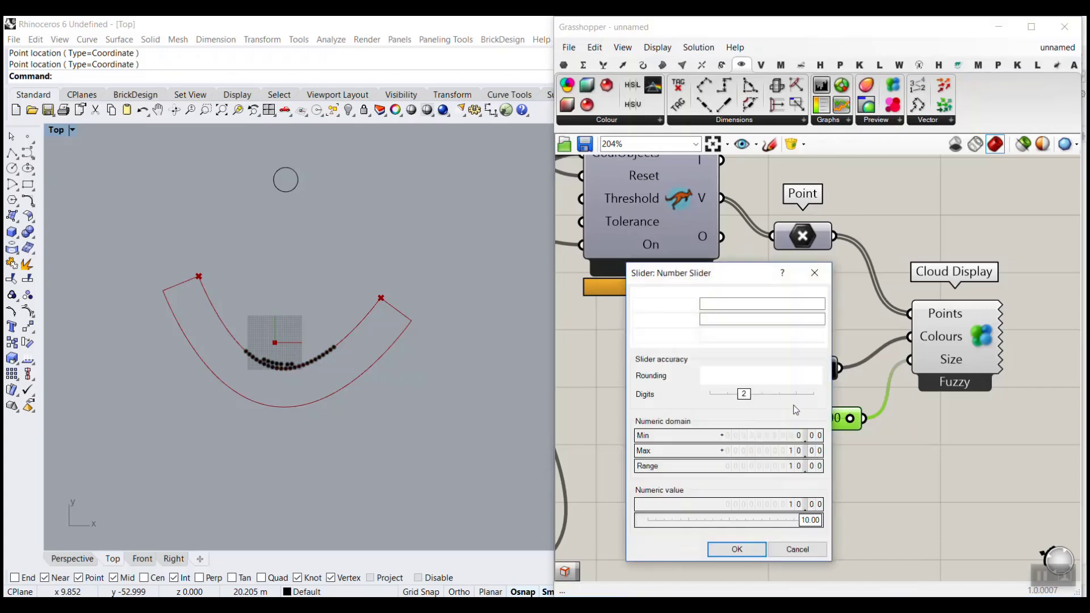
left_click(736, 548)
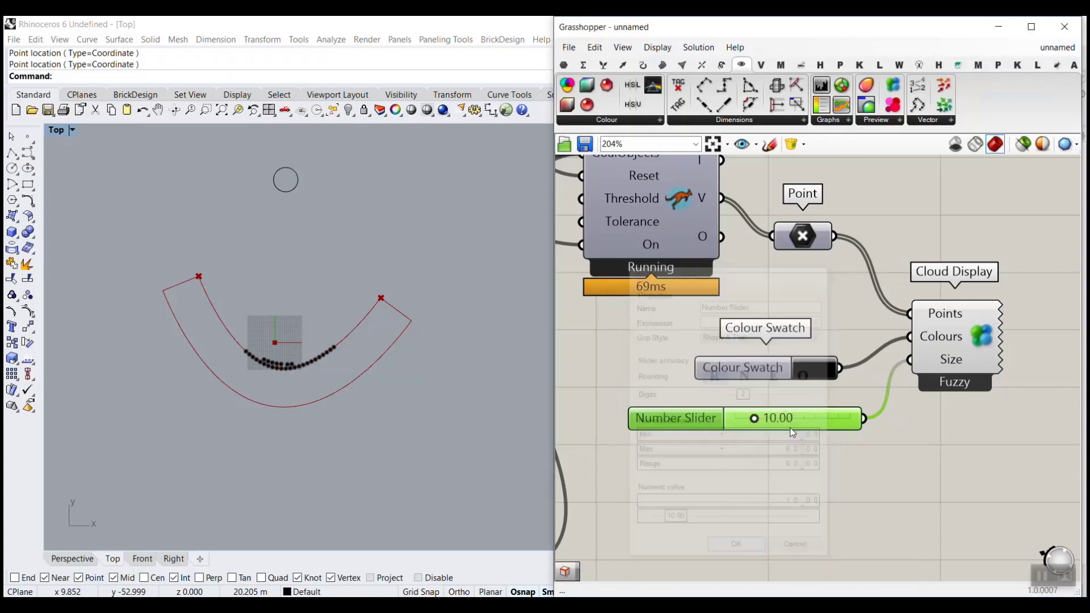
left_click_drag(784, 421, 786, 420)
scroll(295, 369, "up", 5)
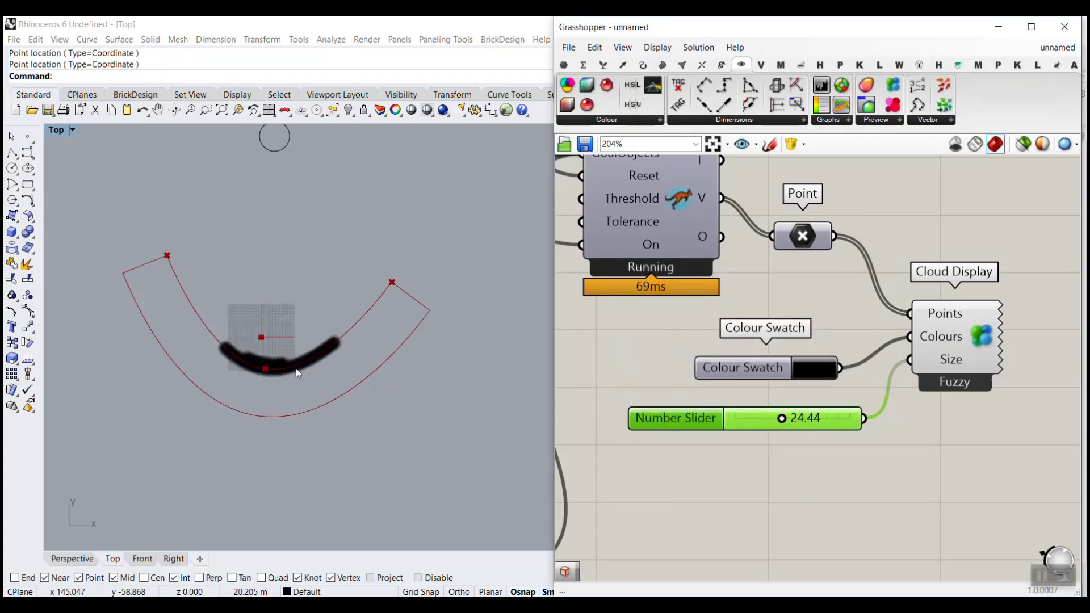
Reset the Kangaroo solver and watch the black cloud points fall onto the collision outline.
scroll(821, 301, "down", 7)
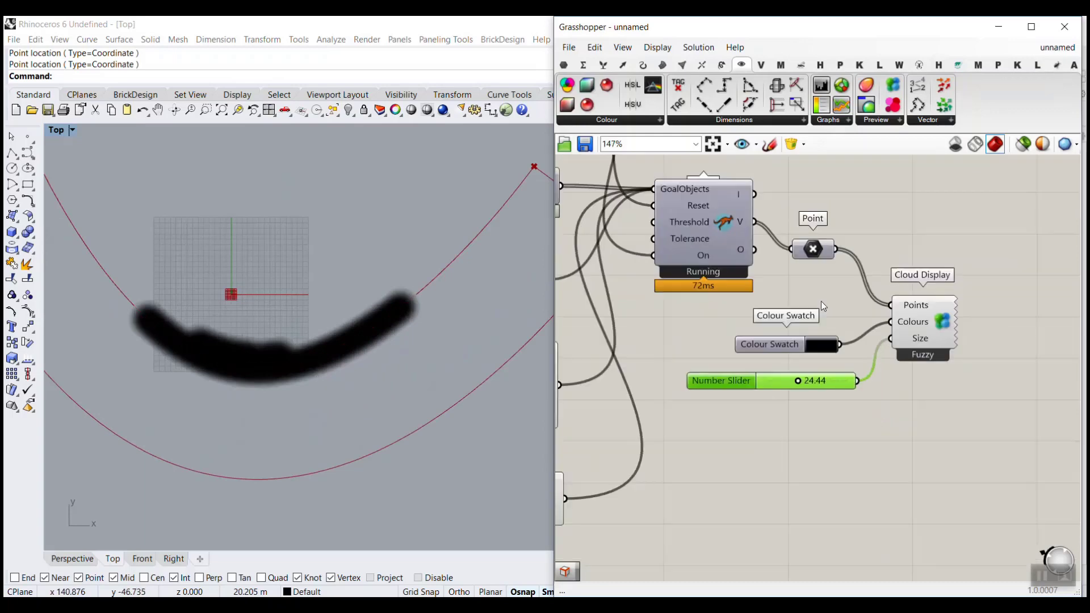
right_click_drag(623, 178, 680, 209)
scroll(698, 241, "up", 5)
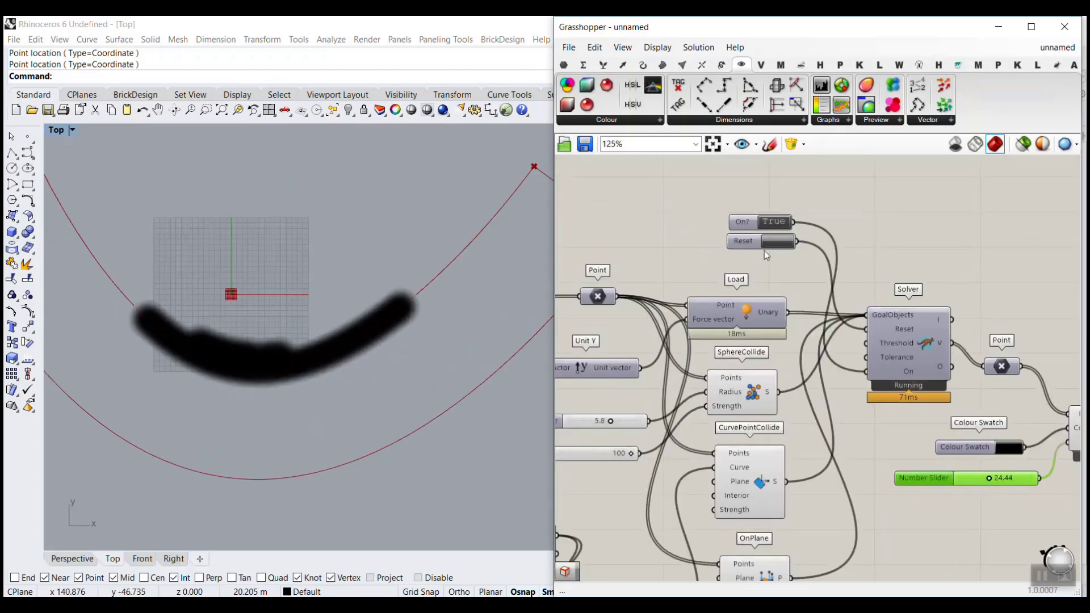
scroll(314, 305, "down", 4)
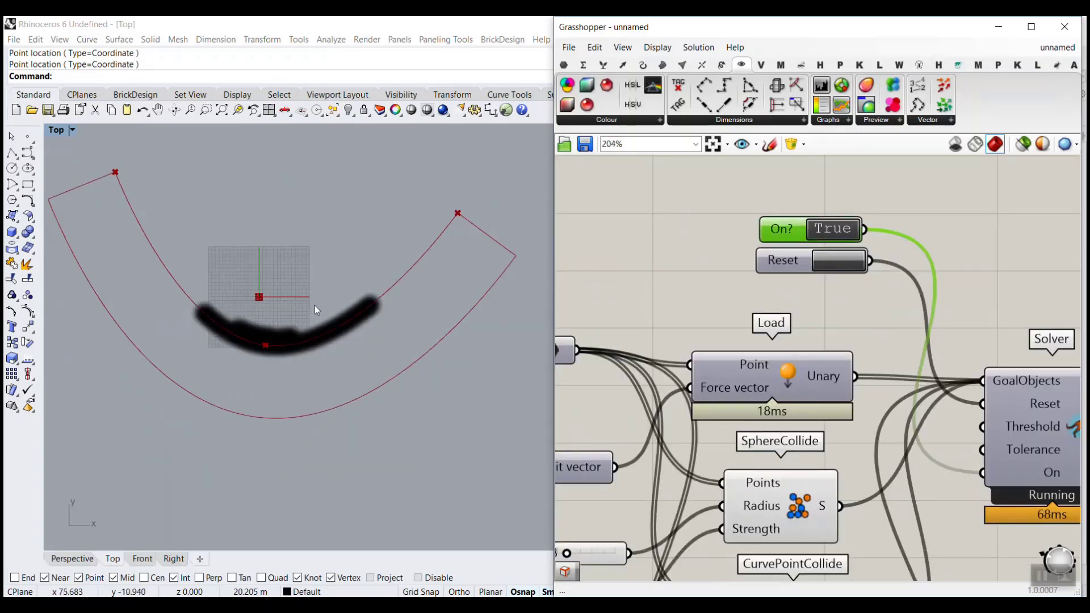
left_click(830, 260)
scroll(248, 319, "down", 5)
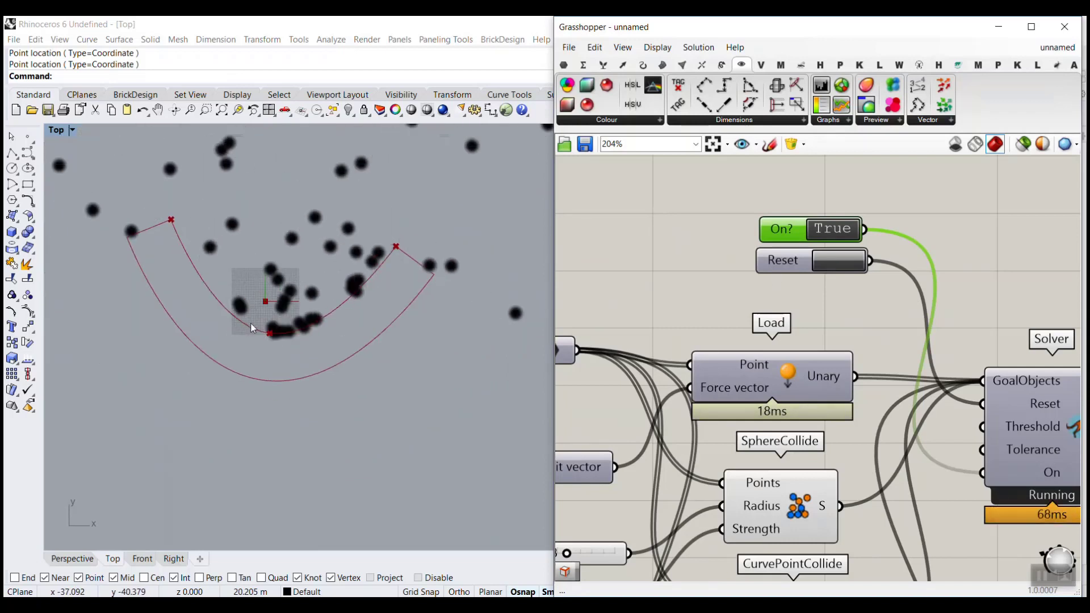
Reduce the SphereCollide Radius slider to 1.9 and restart the simulation with the smaller spheres.
right_click_drag(666, 410, 780, 347)
left_click_drag(681, 489, 624, 492)
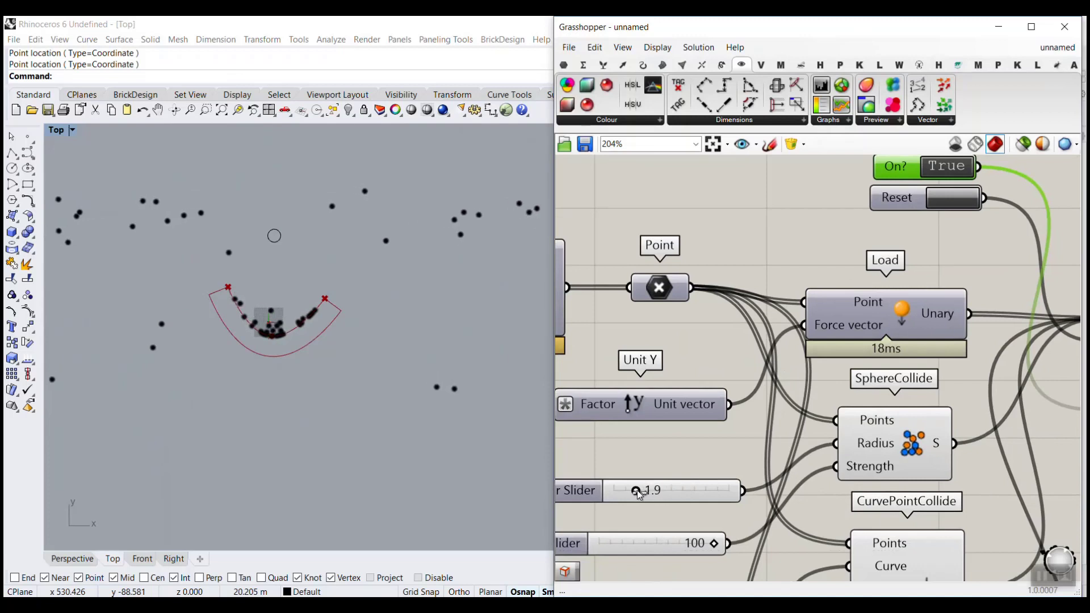
left_click(958, 198)
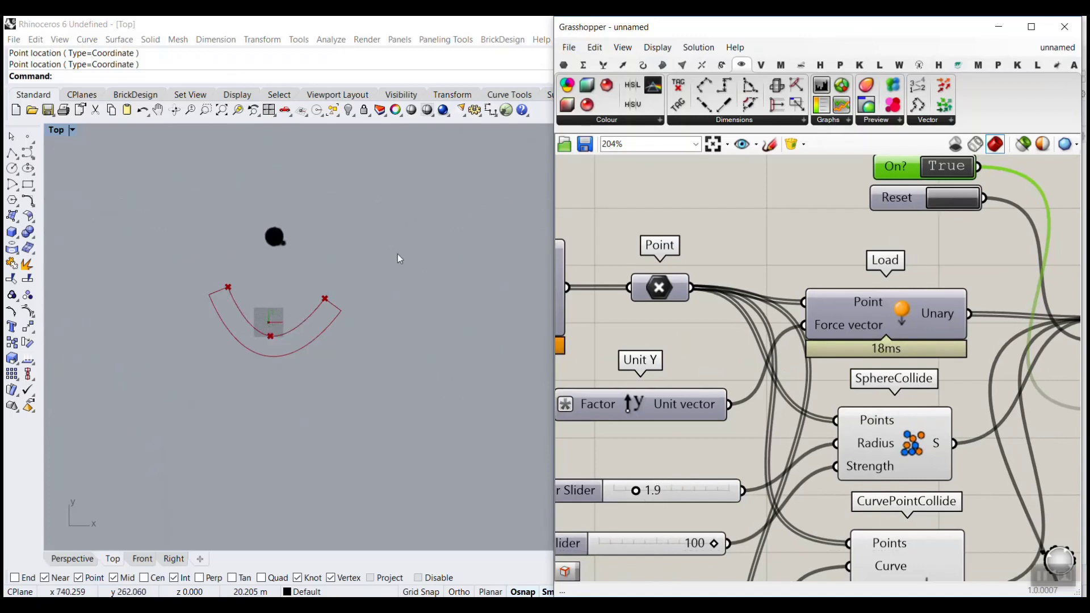
scroll(286, 249, "up", 5)
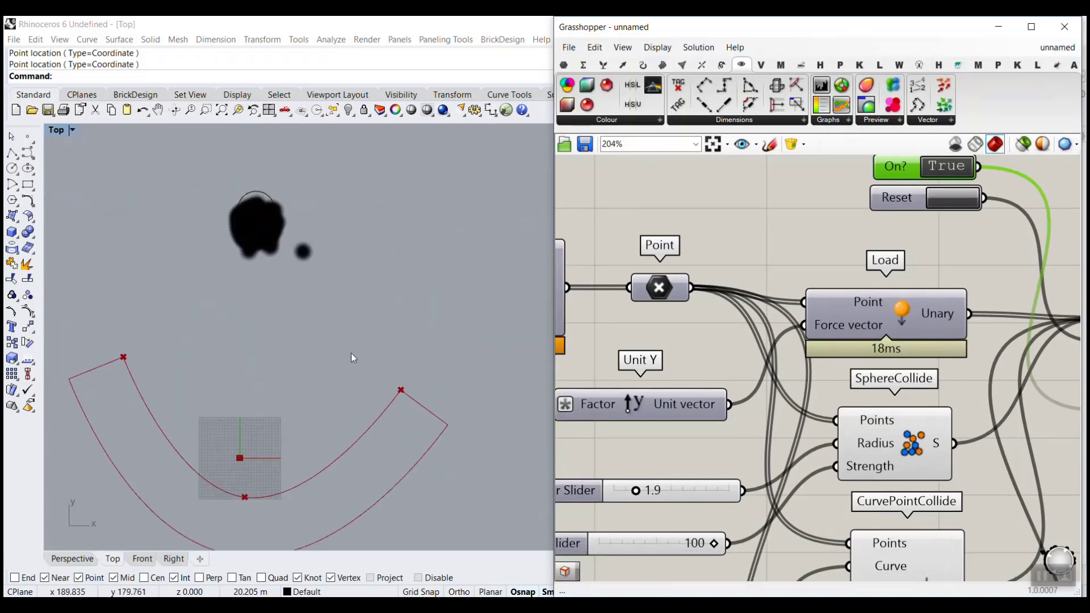